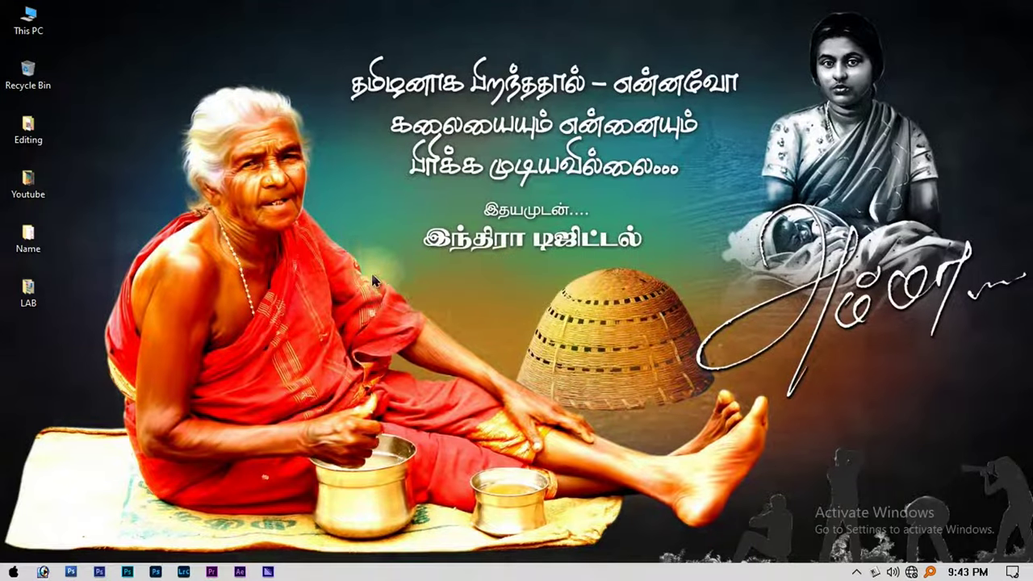
Step: Open the Editing folder on the desktop, then close it and refresh the desktop
double_click(28, 128)
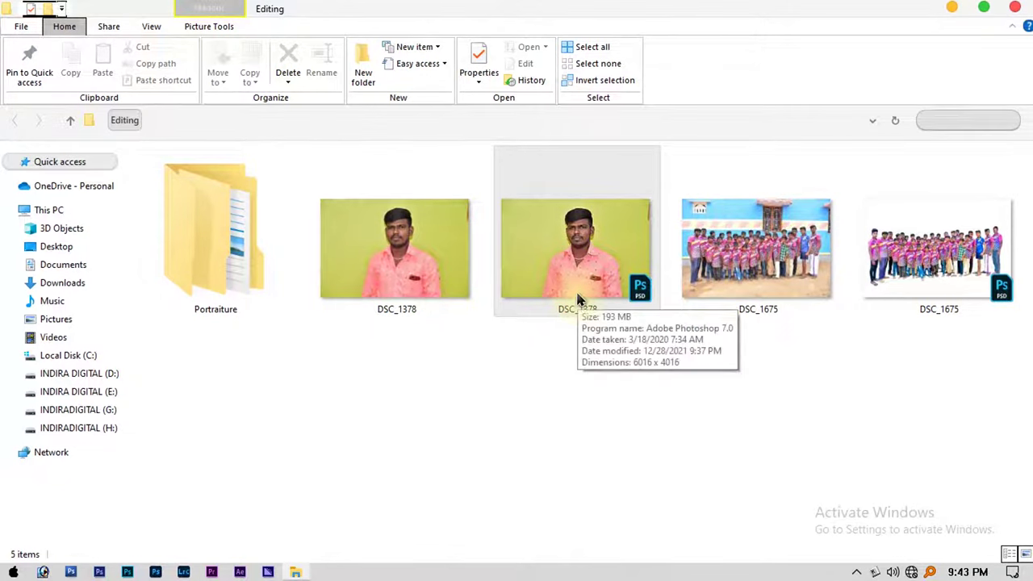
left_click(470, 346)
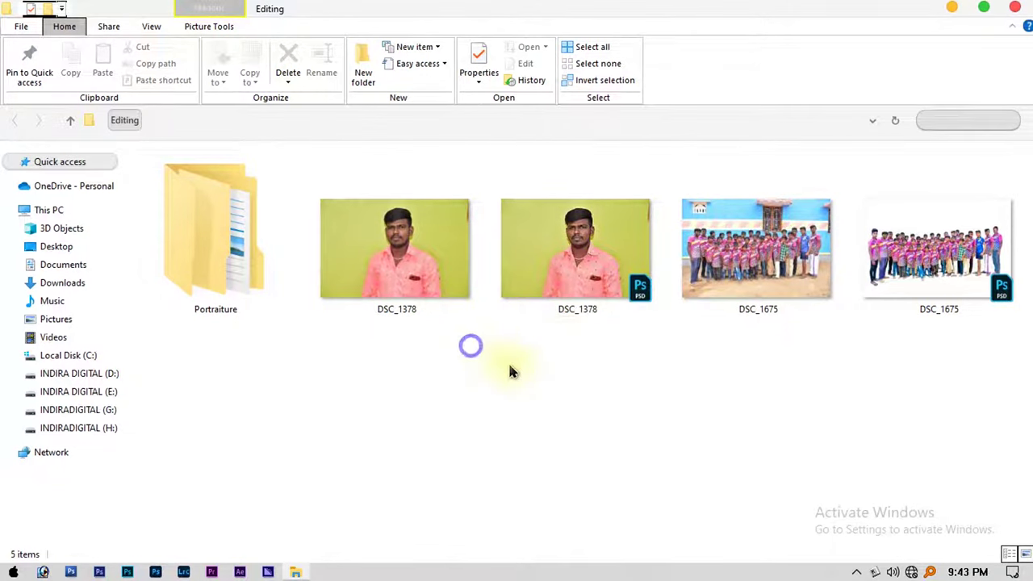
key("alt+F4")
right_click(602, 192)
left_click(649, 233)
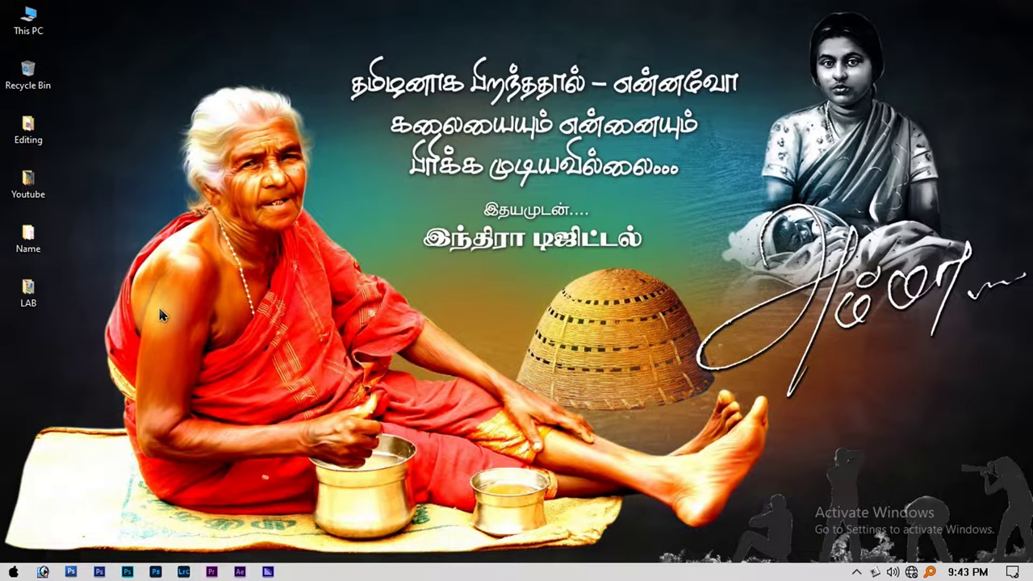
Step: Copy the Portraiture plug-in file from Editing › Portraiture › Portraiture
double_click(34, 139)
double_click(229, 206)
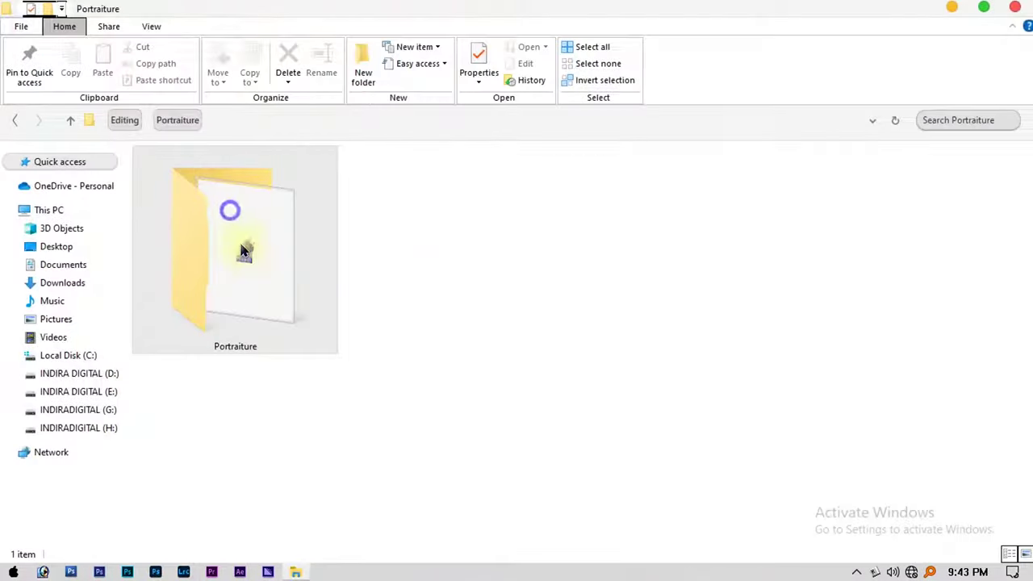
double_click(242, 250)
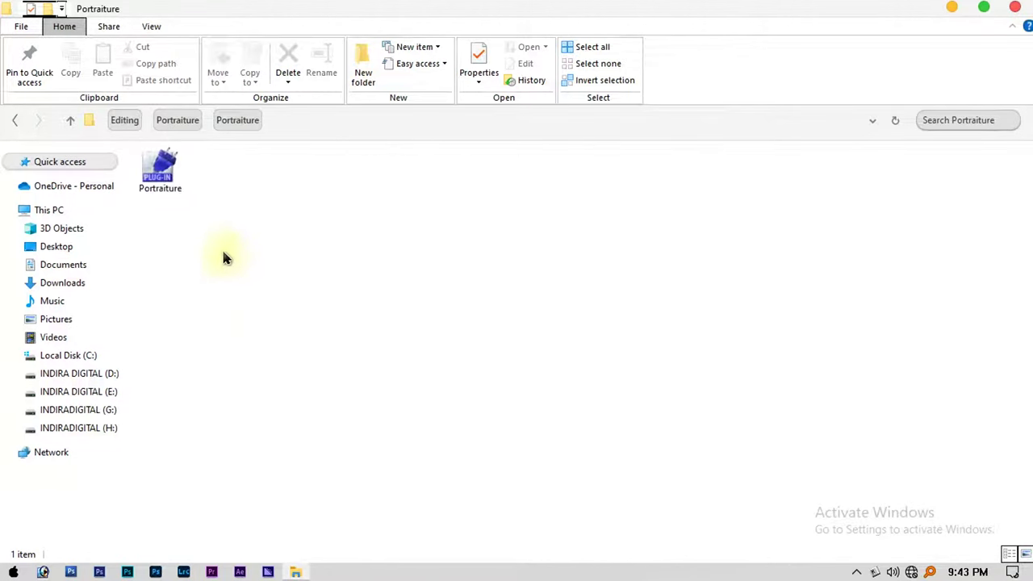
double_click(176, 173)
right_click(176, 171)
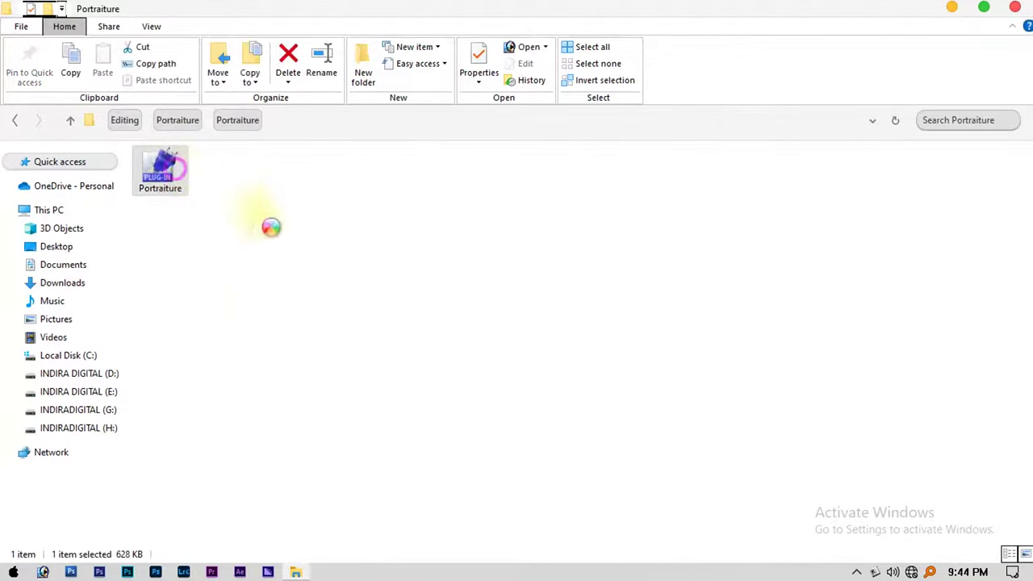
left_click(222, 446)
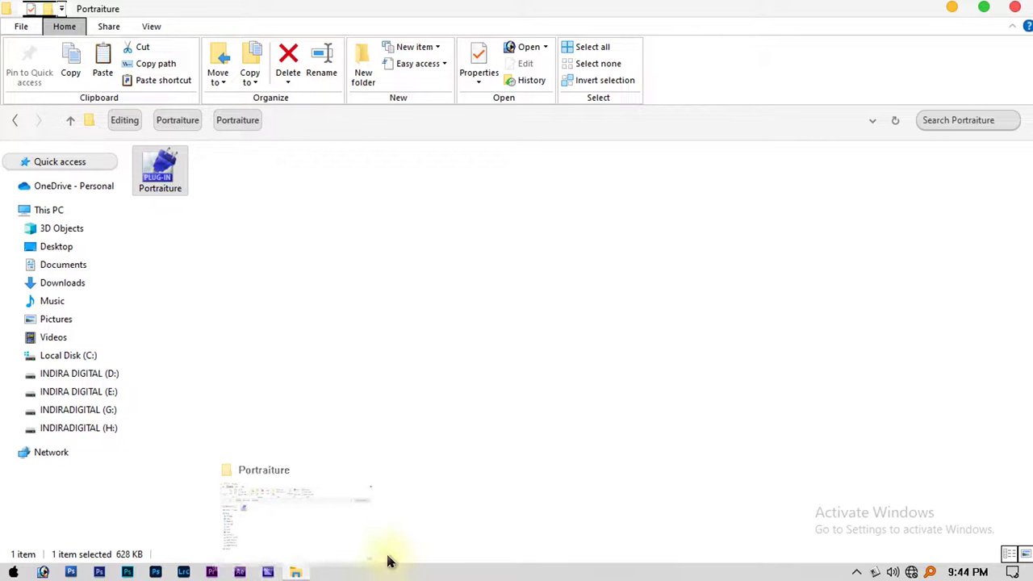
Step: Paste the plug-in into Photoshop CS3's Plug-Ins folder, replacing the existing Portraiture.8bf
left_click(71, 355)
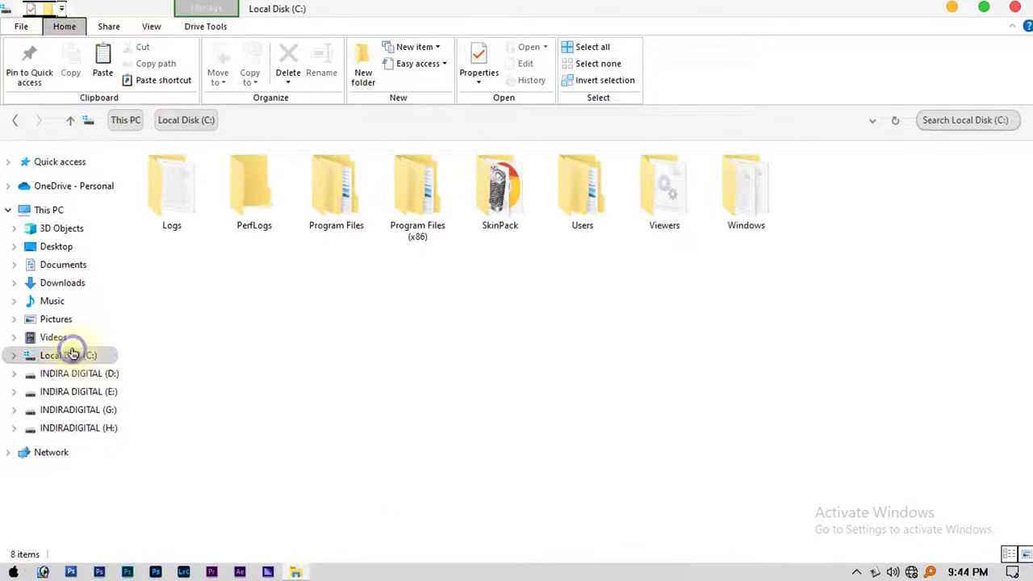
double_click(423, 242)
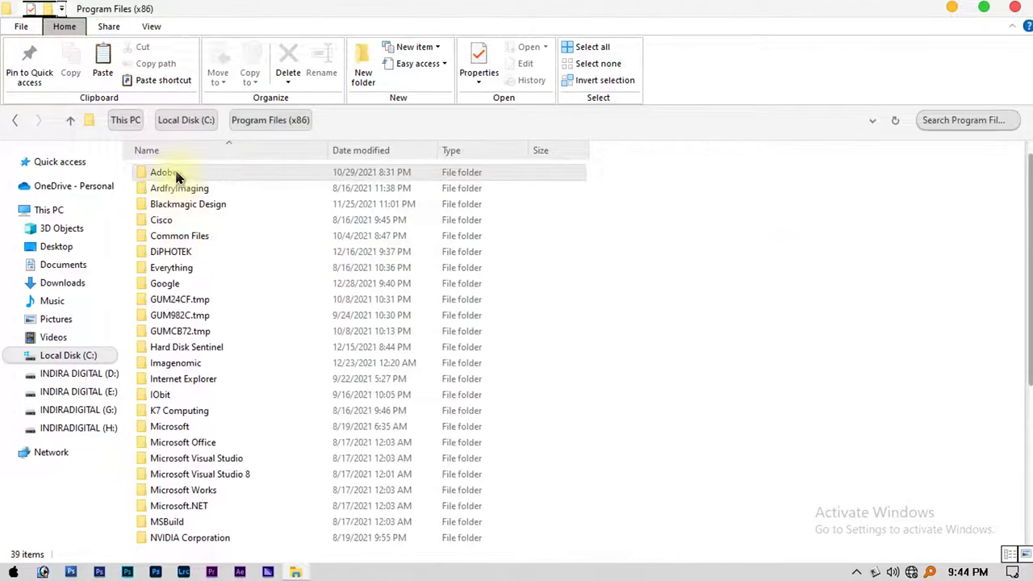
double_click(194, 176)
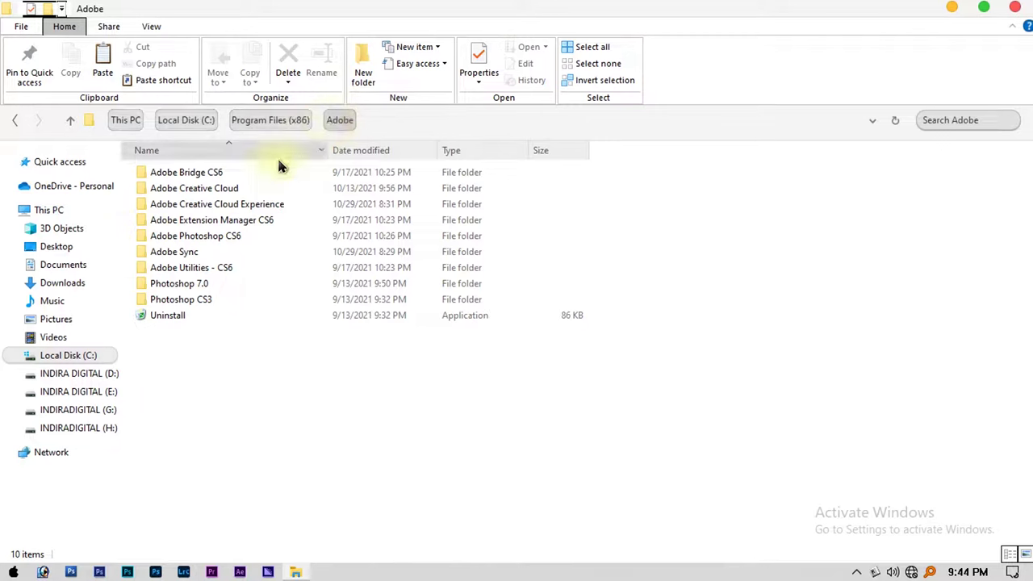
left_click(209, 303)
double_click(223, 305)
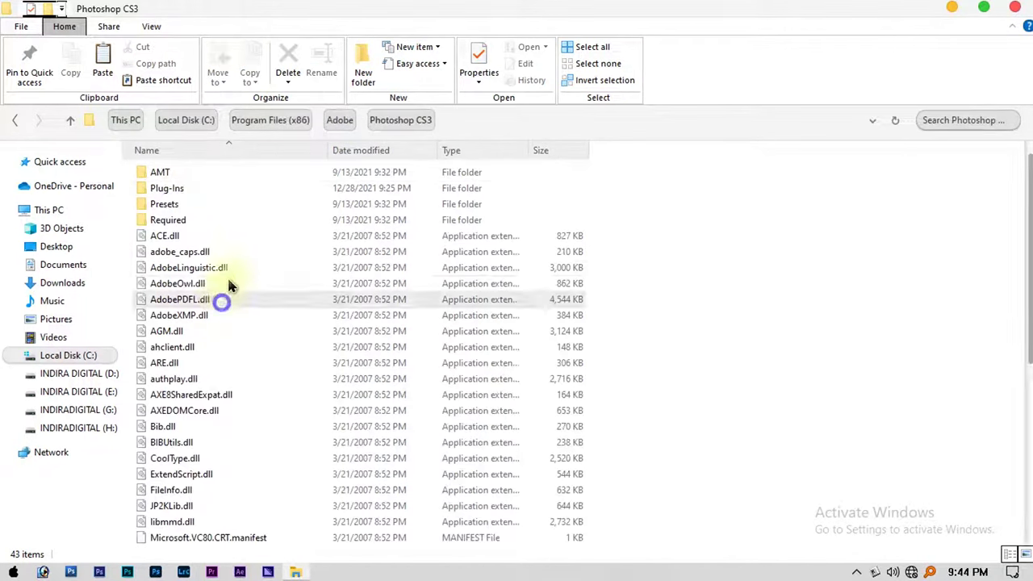
double_click(197, 188)
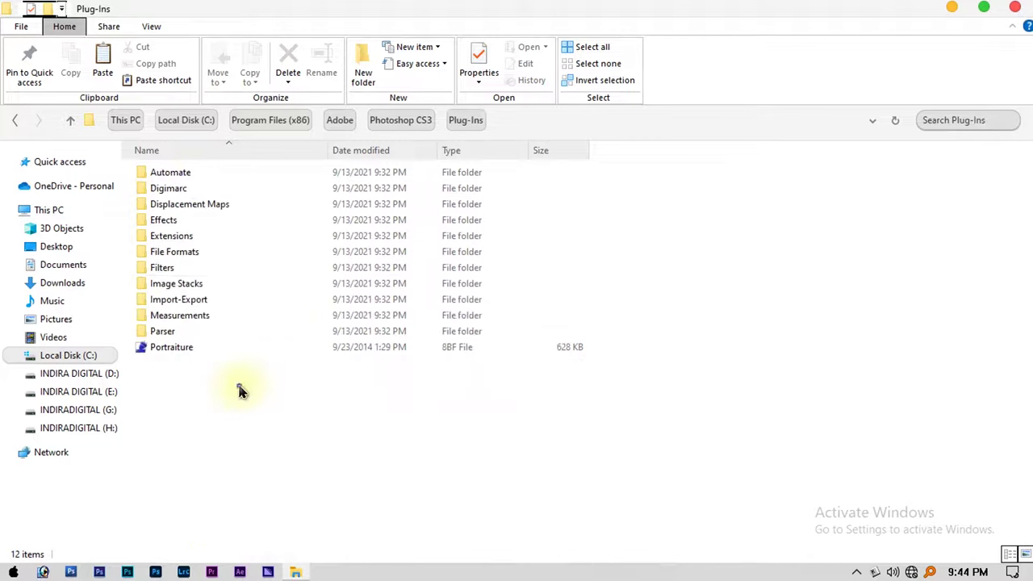
key("ctrl+v")
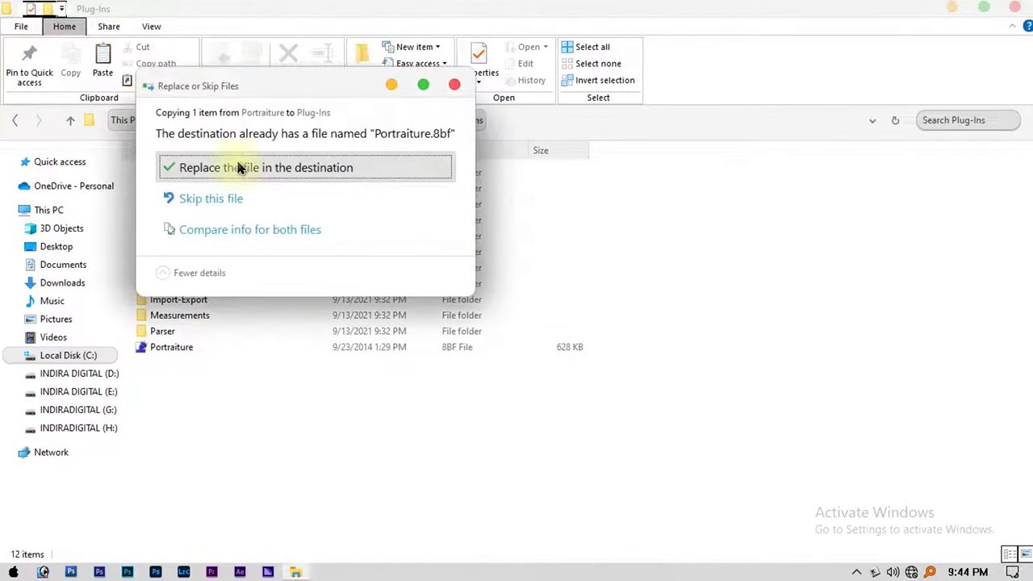
left_click(237, 164)
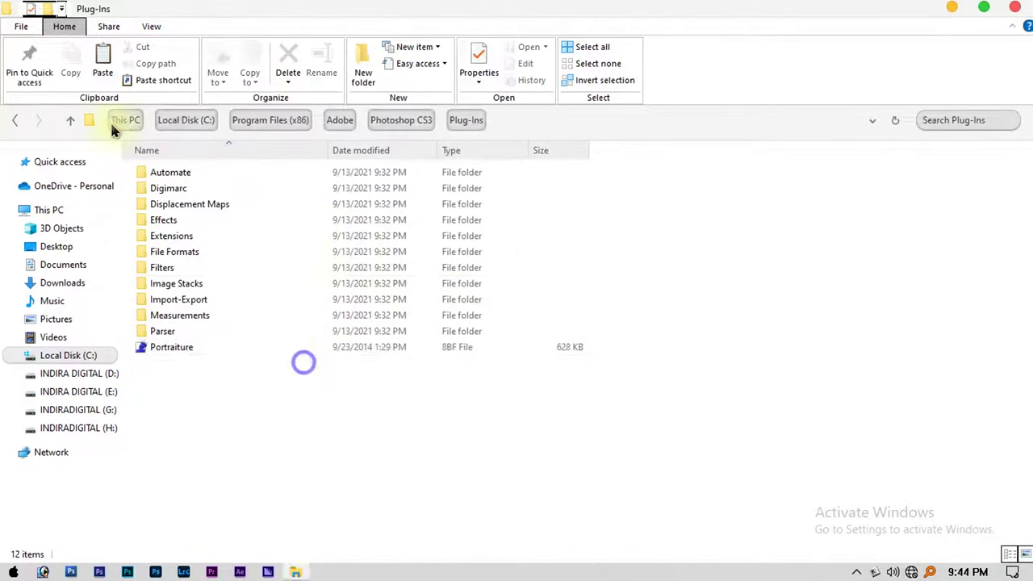
Step: Paste it into Photoshop 7.0's Plug-Ins folder too, replacing Portraiture.8bf, and close Explorer
left_click(14, 119)
left_click(15, 117)
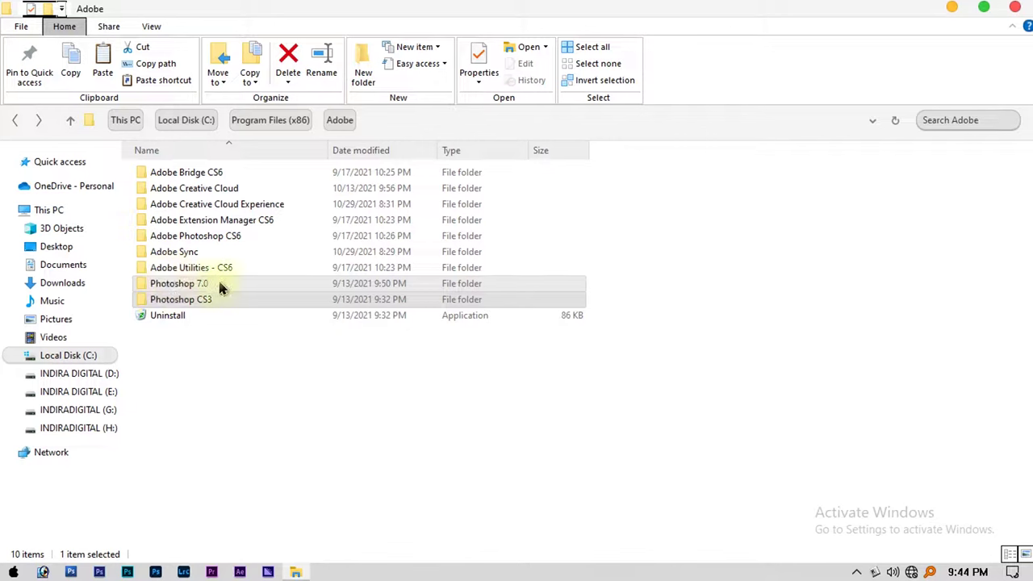
double_click(194, 284)
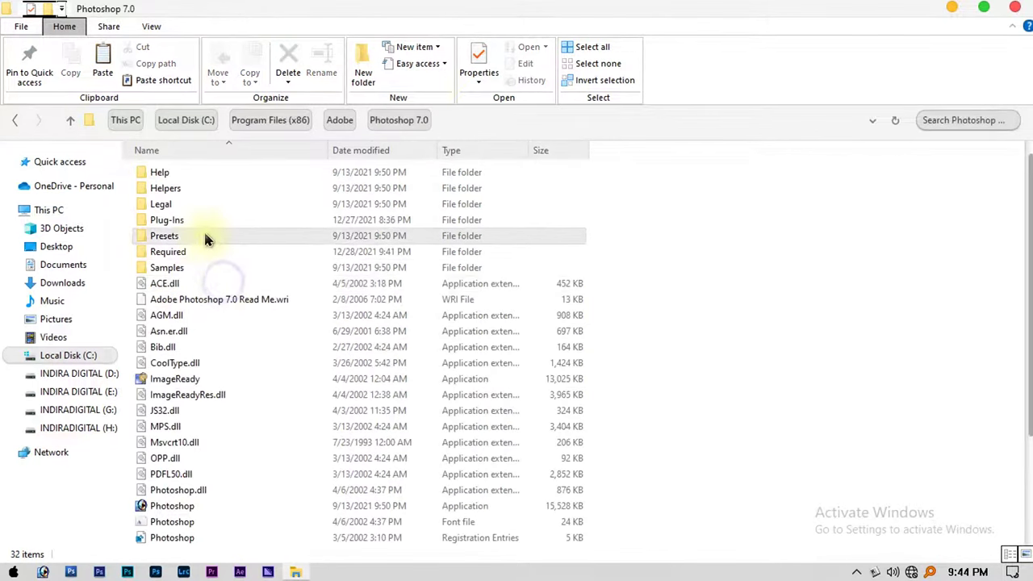
double_click(201, 224)
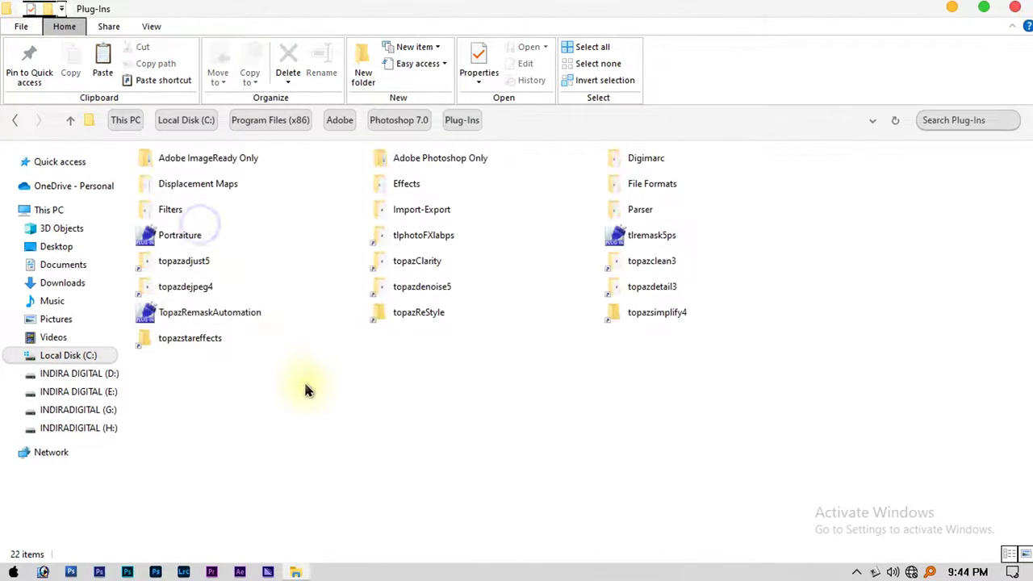
key("ctrl+v")
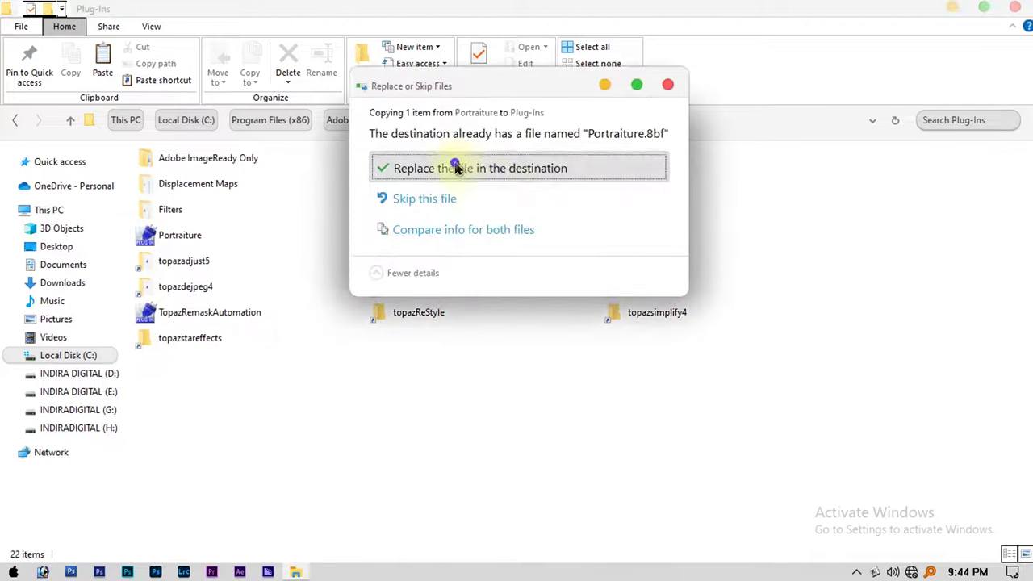
left_click(457, 166)
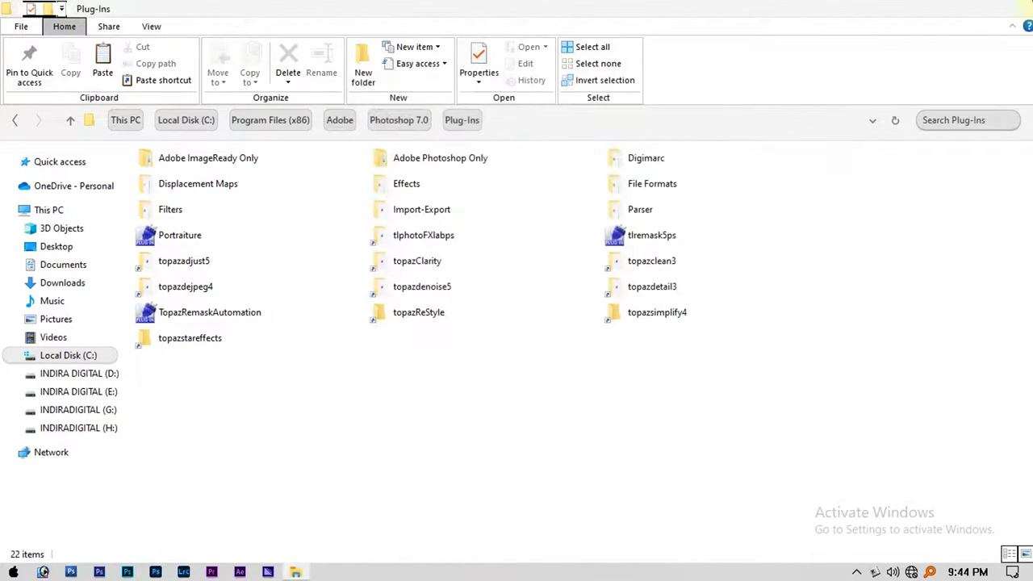
key("alt+F4")
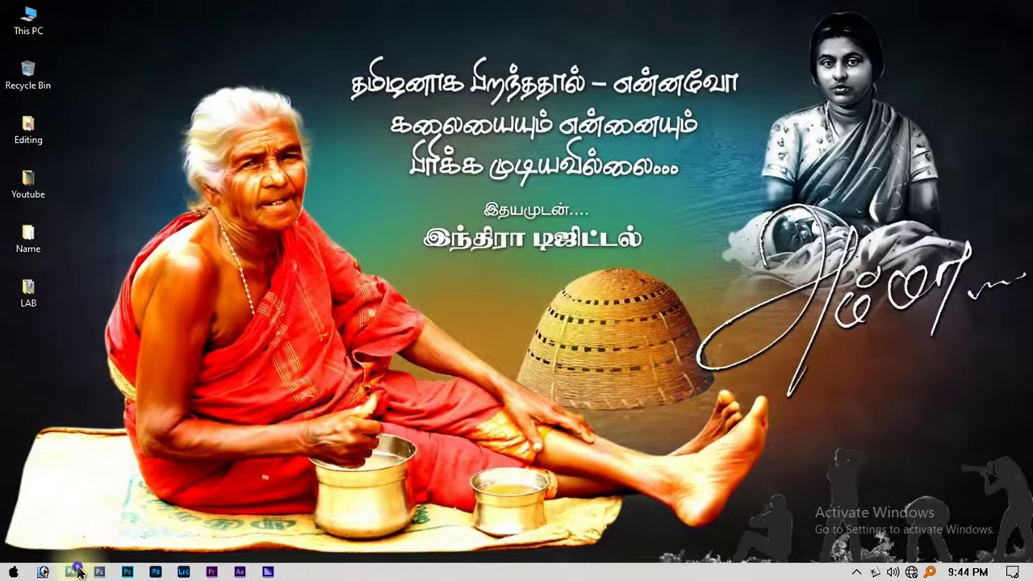
Step: Launch Photoshop CS3 and open DSC_1378 from the Editing folder
left_click(75, 571)
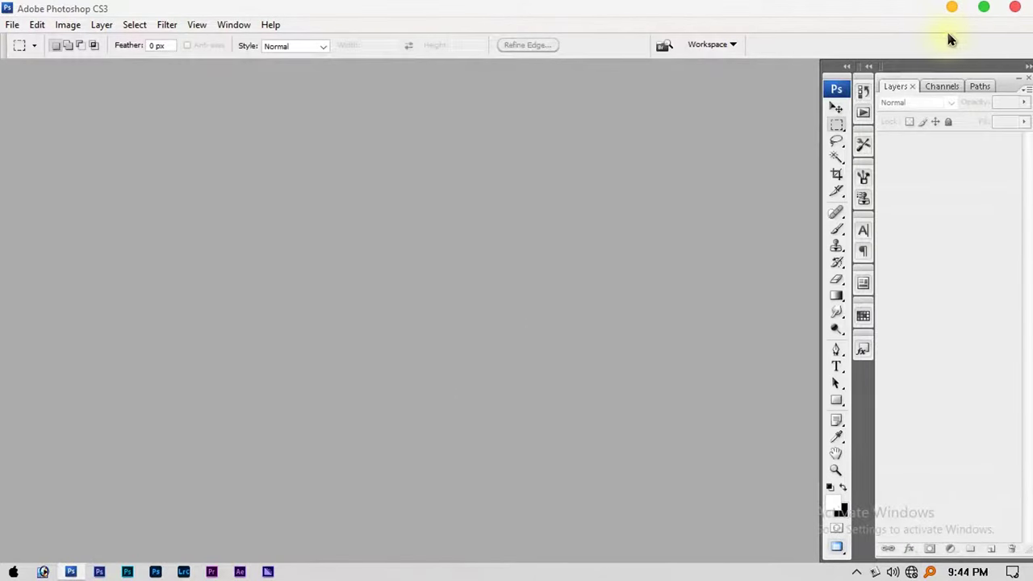
left_click(952, 7)
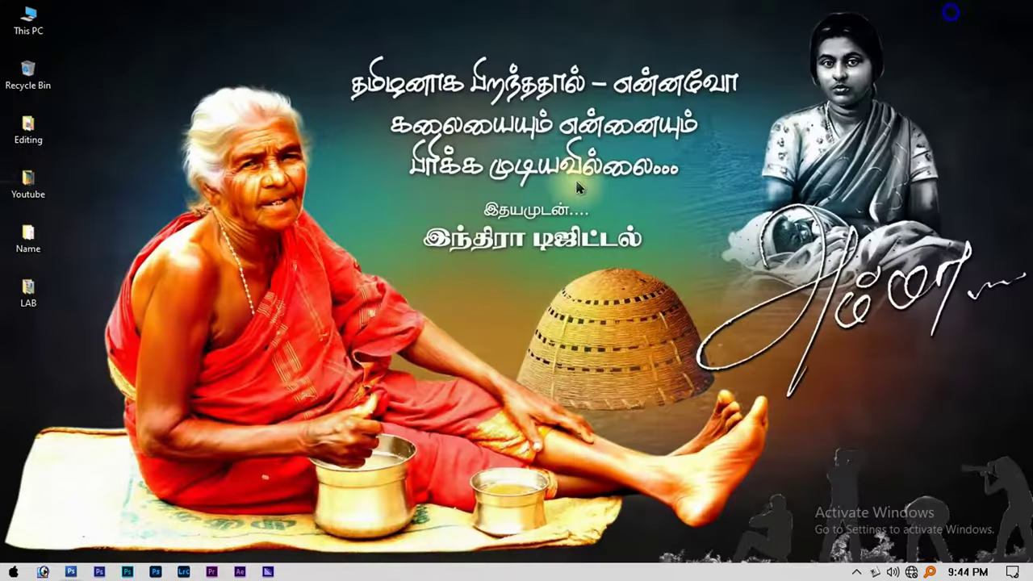
double_click(28, 138)
double_click(380, 254)
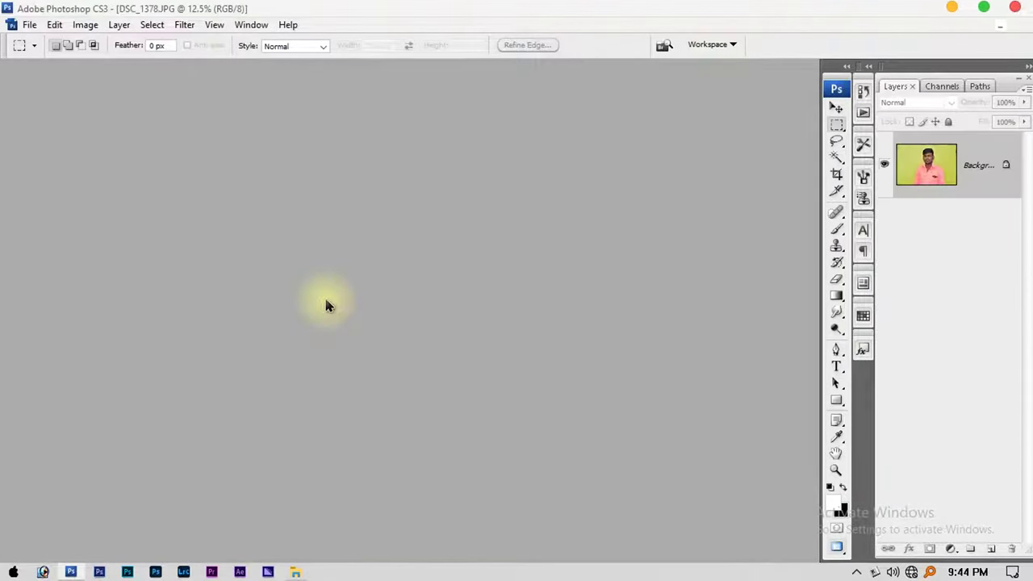
Step: Zoom in on the man's face and duplicate the background as Layer 1
key("v")
scroll(325, 299, "up", 1)
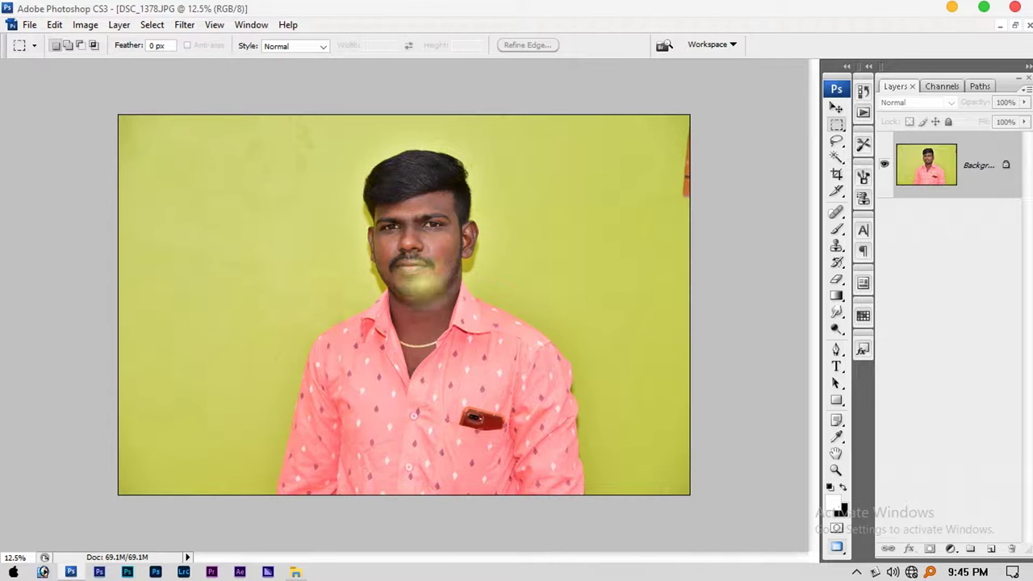
scroll(326, 311, "up", 1)
scroll(328, 323, "up", 1)
scroll(330, 334, "up", 1)
scroll(331, 303, "up", 2)
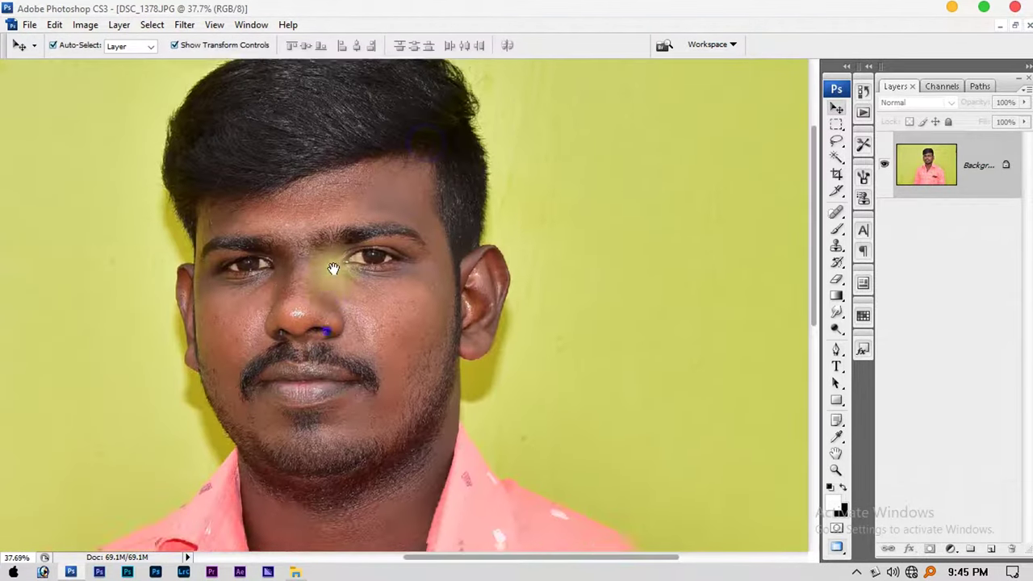
scroll(379, 266, "up", 1)
key("ctrl+j")
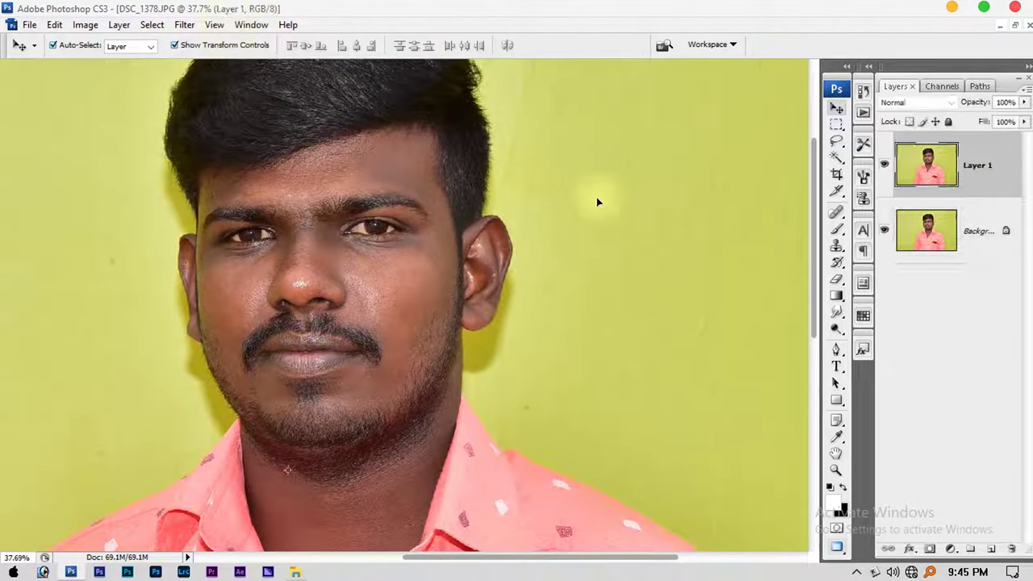
left_click(184, 24)
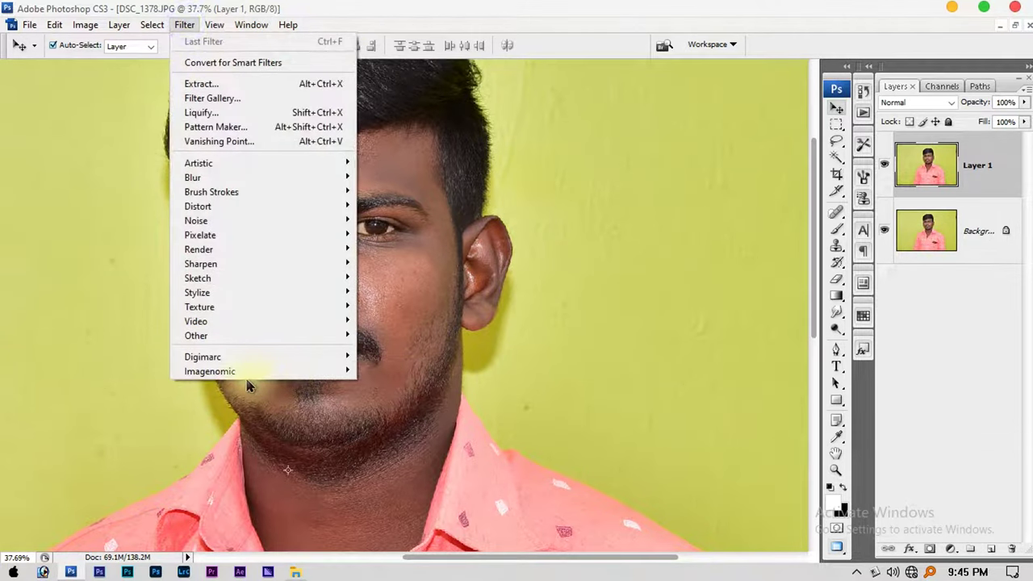
Step: Launch the Portraiture filter, enlarge its dialog, and zoom the preview onto the man's face
left_click(391, 374)
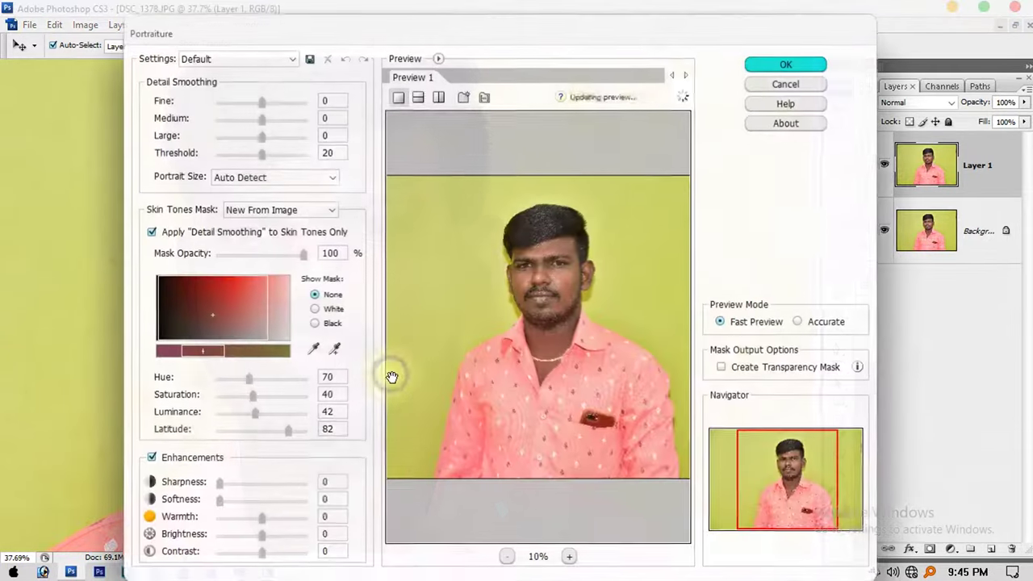
double_click(873, 33)
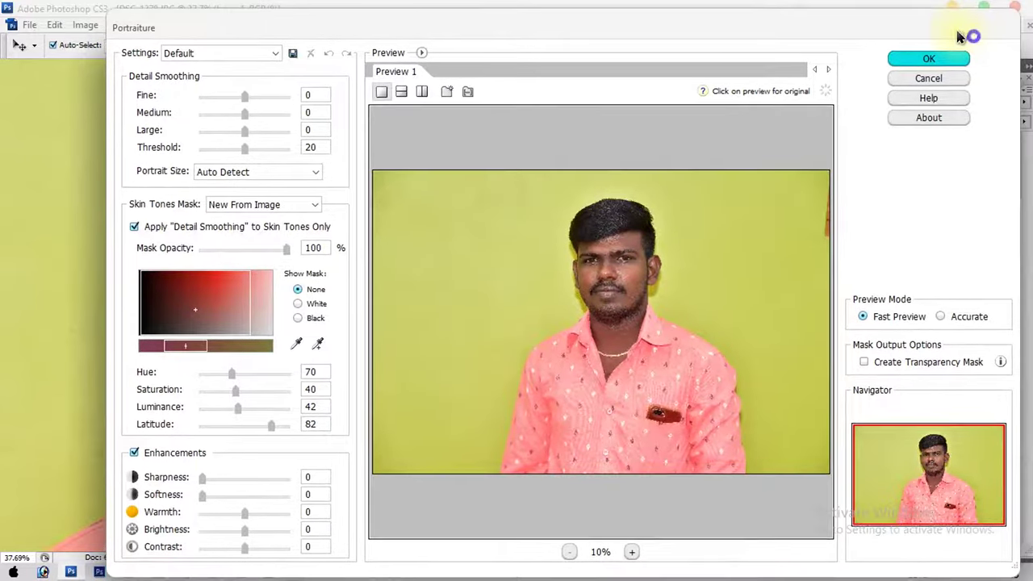
left_click_drag(959, 37, 849, 28)
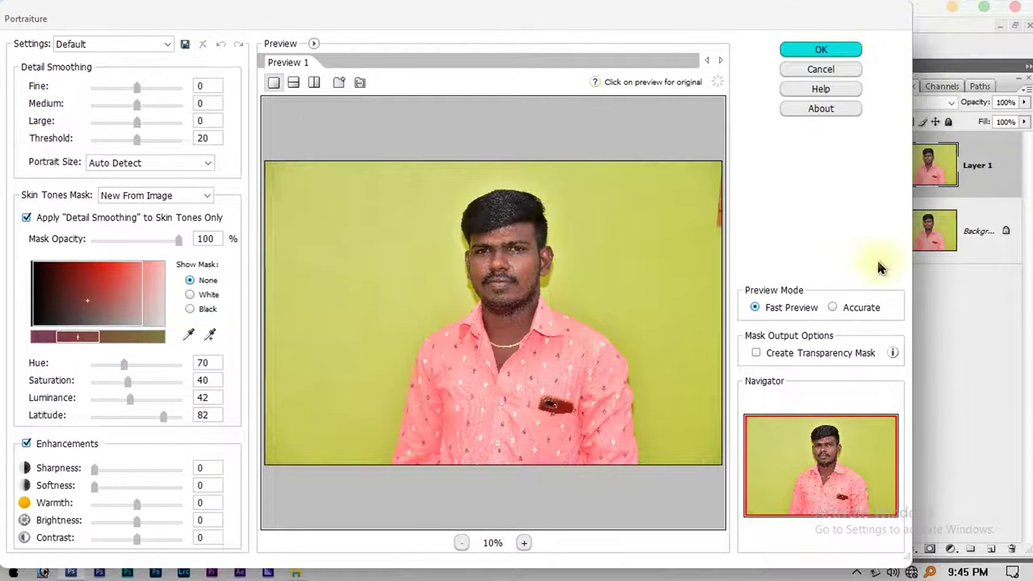
left_click_drag(913, 242, 1022, 242)
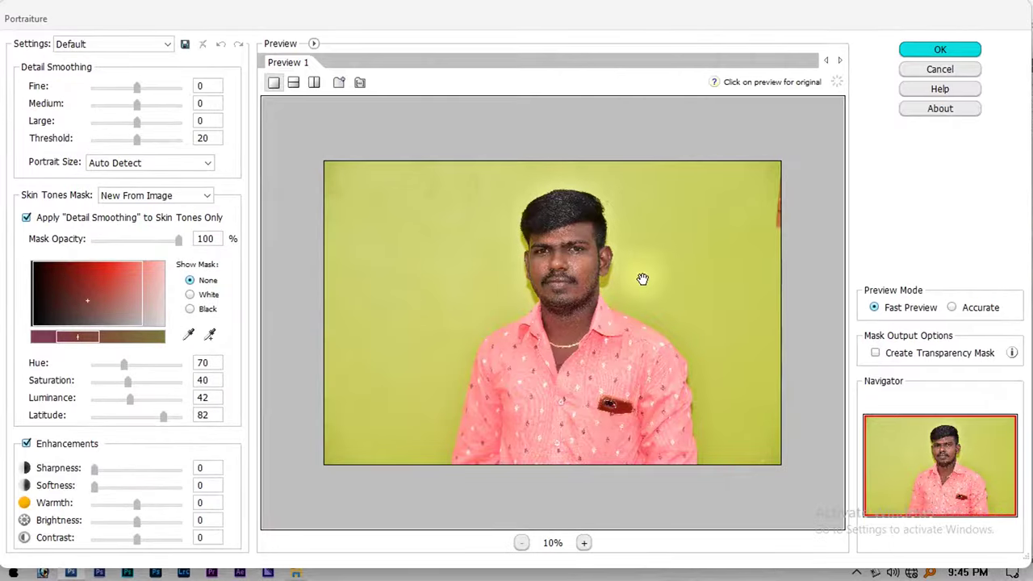
scroll(579, 266, "up", 1)
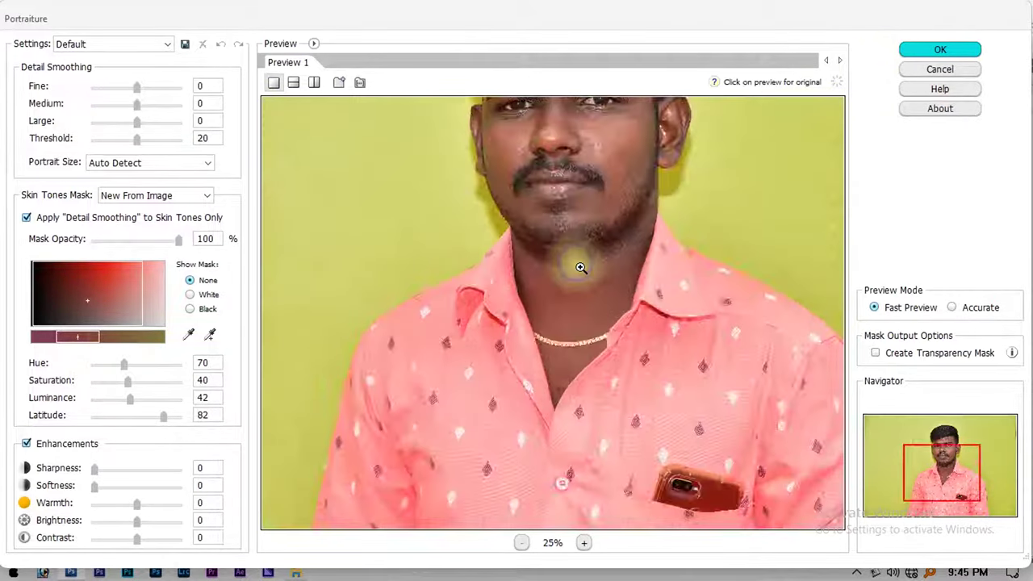
scroll(577, 266, "up", 1)
left_click_drag(577, 266, 460, 511)
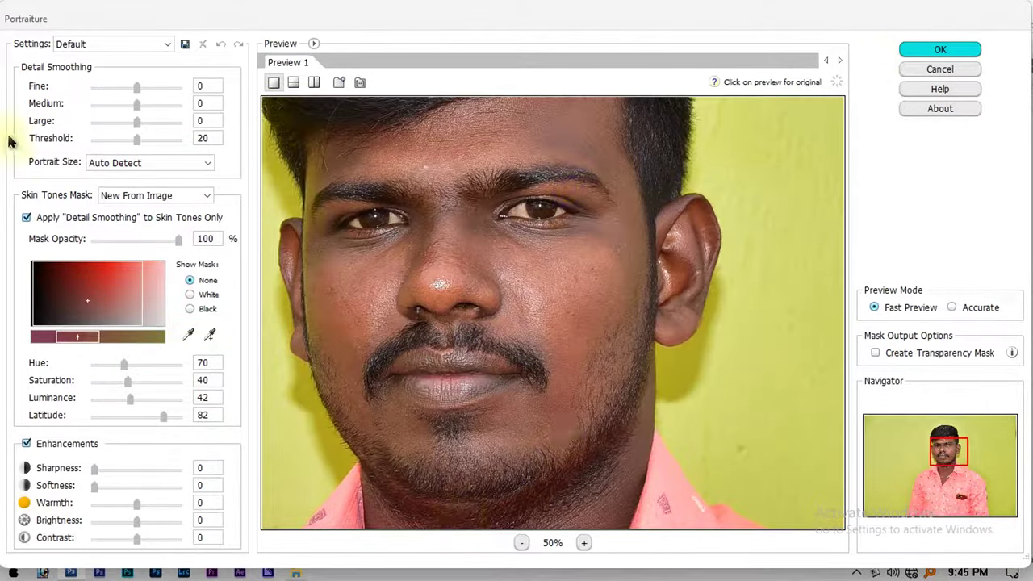
left_click(105, 45)
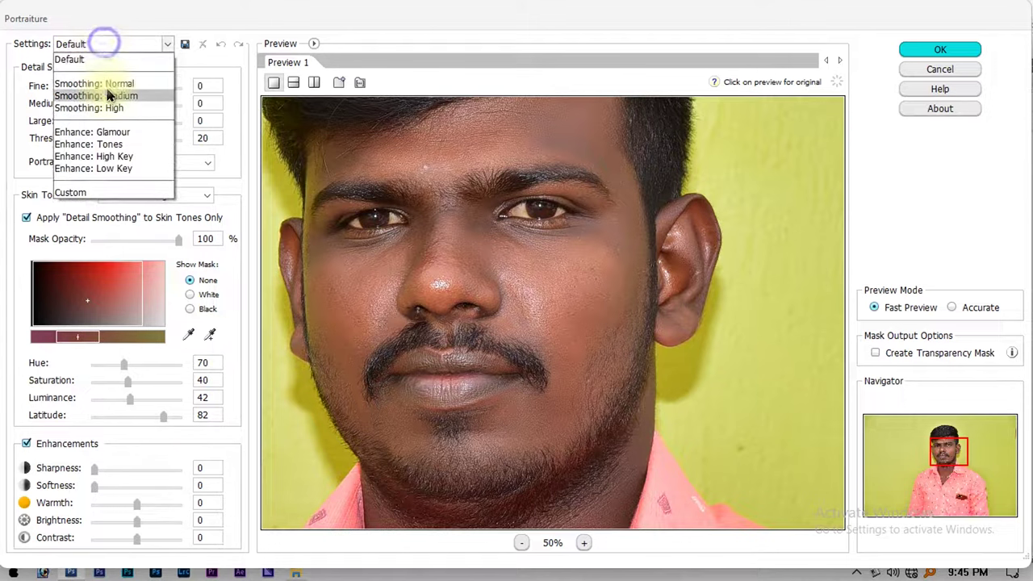
Step: Try Smoothing: Medium, then apply Portraiture's Smoothing: High preset to Layer 1
left_click(115, 96)
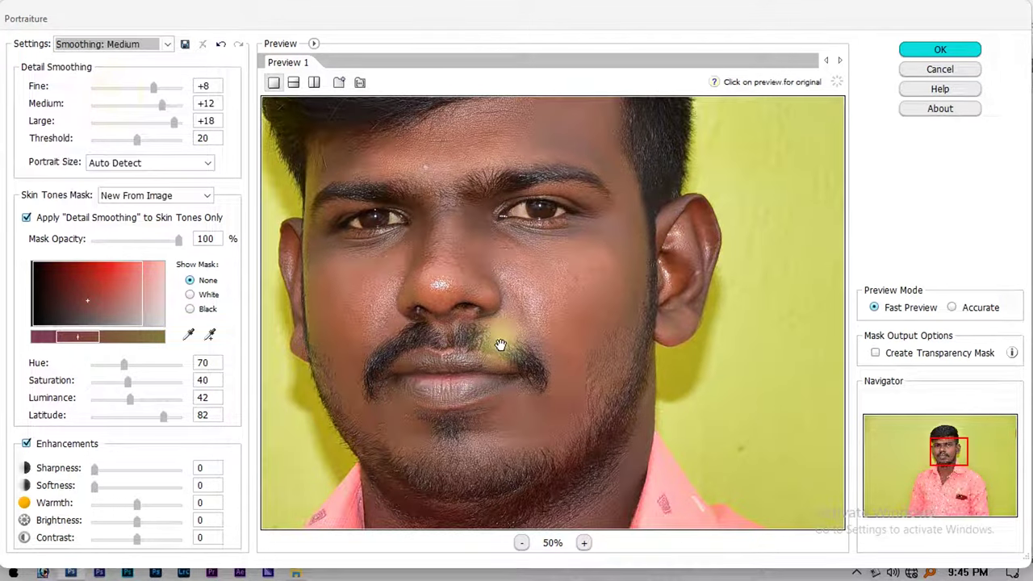
left_click_drag(466, 305, 486, 315)
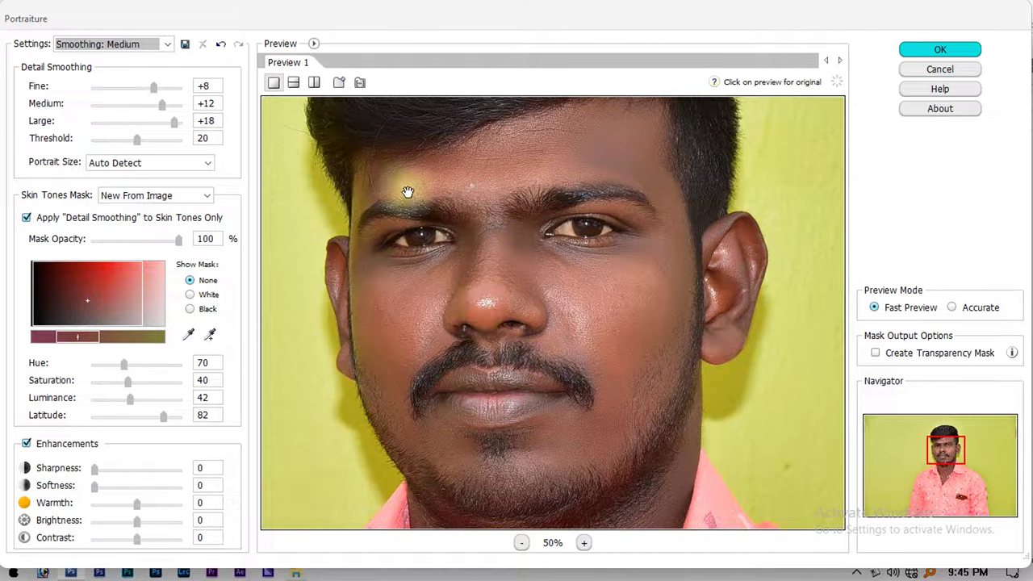
left_click(167, 44)
left_click(130, 111)
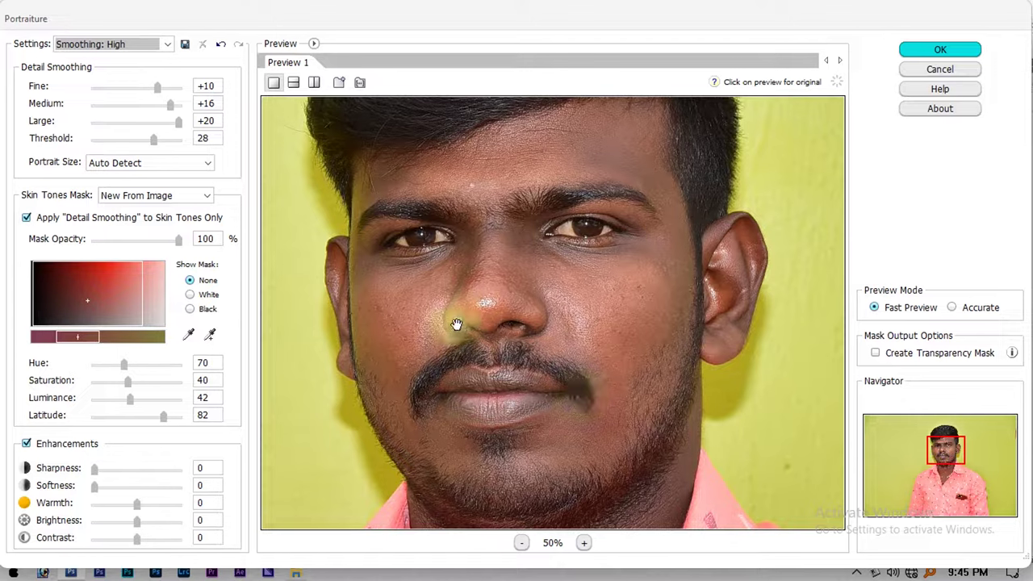
left_click_drag(574, 386, 553, 345)
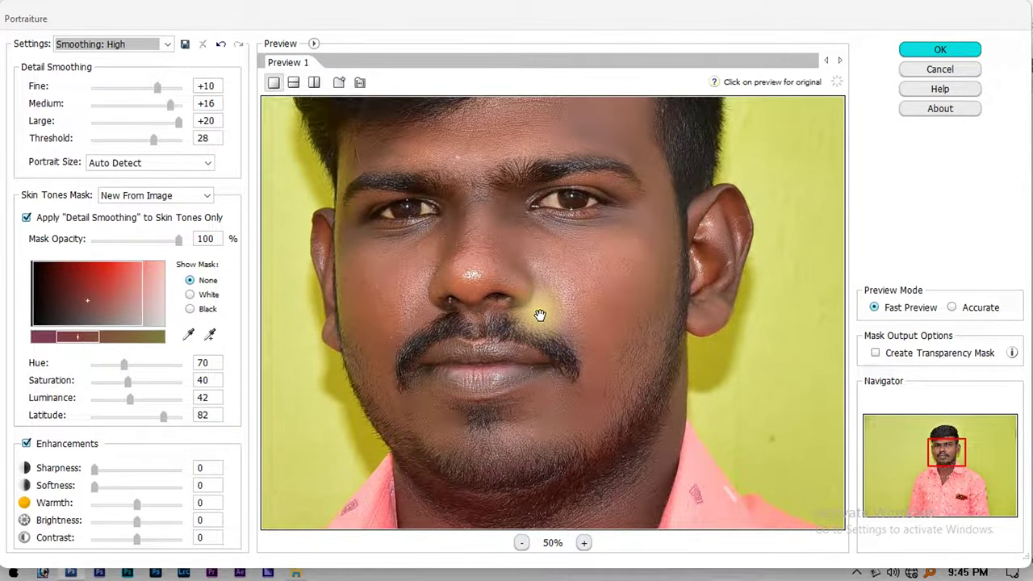
left_click(942, 49)
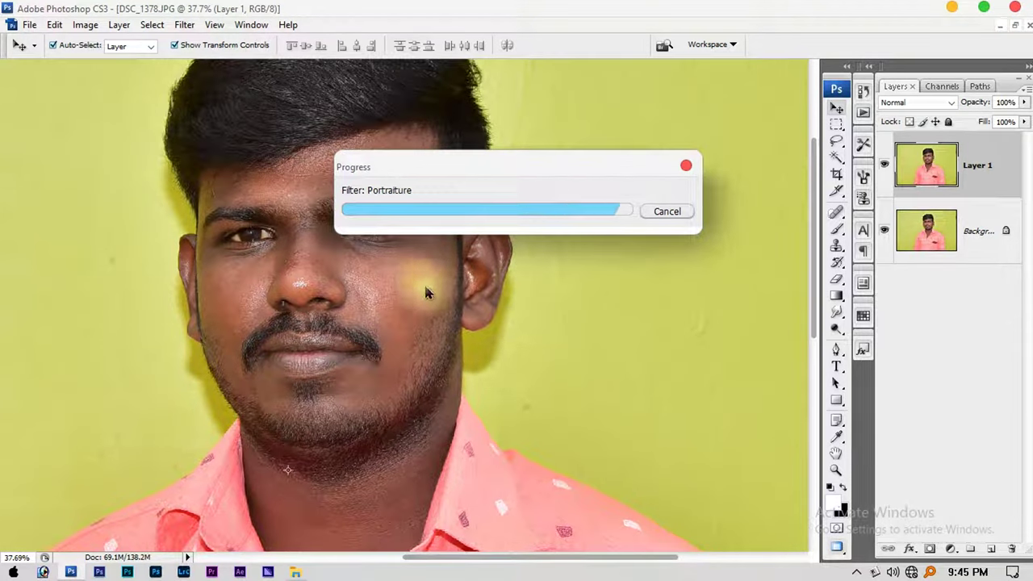
Step: Inspect the smoothed face up close, then close the portrait document
key("ctrl+plus")
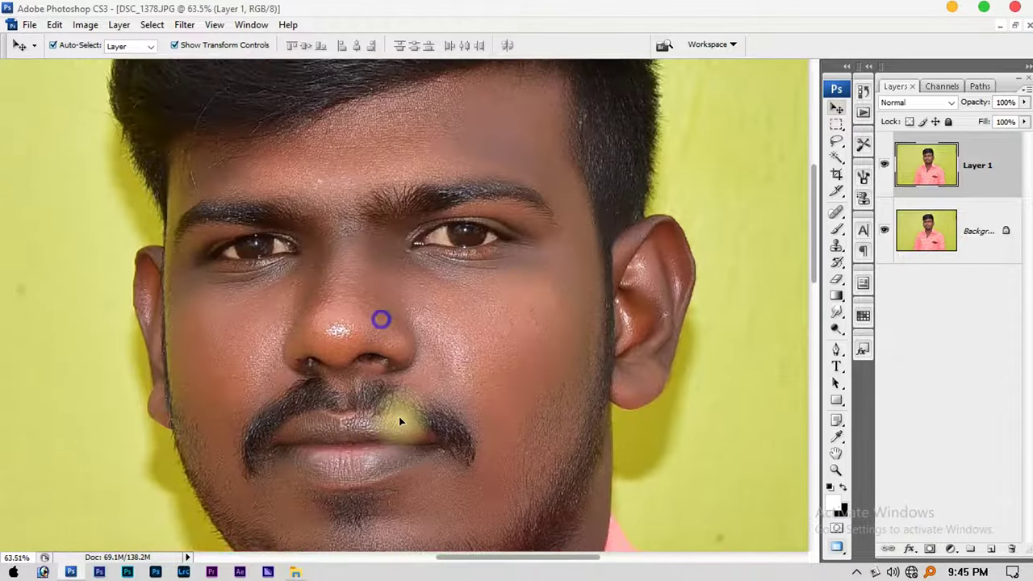
key("Tab")
scroll(398, 413, "left", 2)
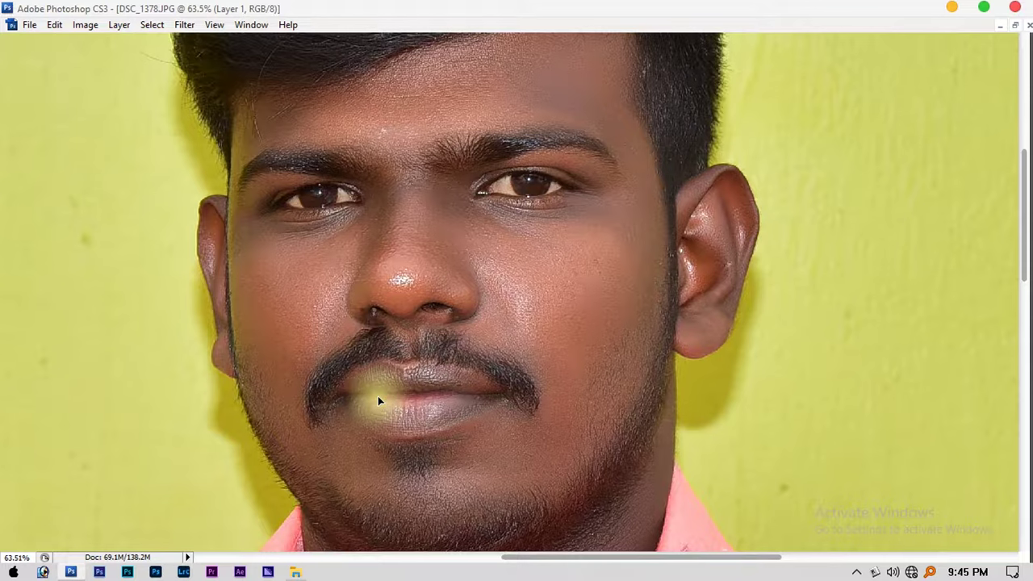
key("Tab")
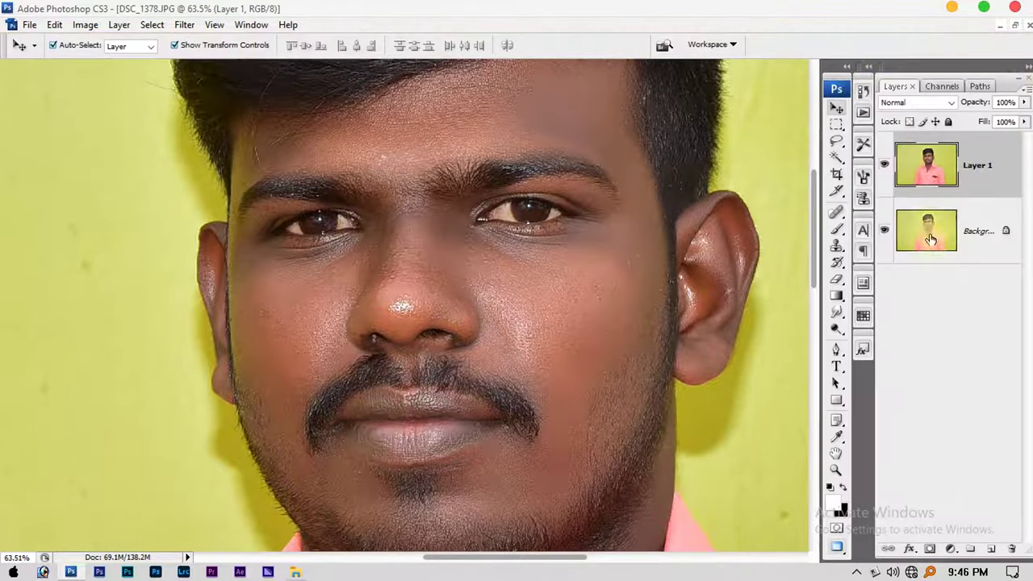
key("ctrl+minus")
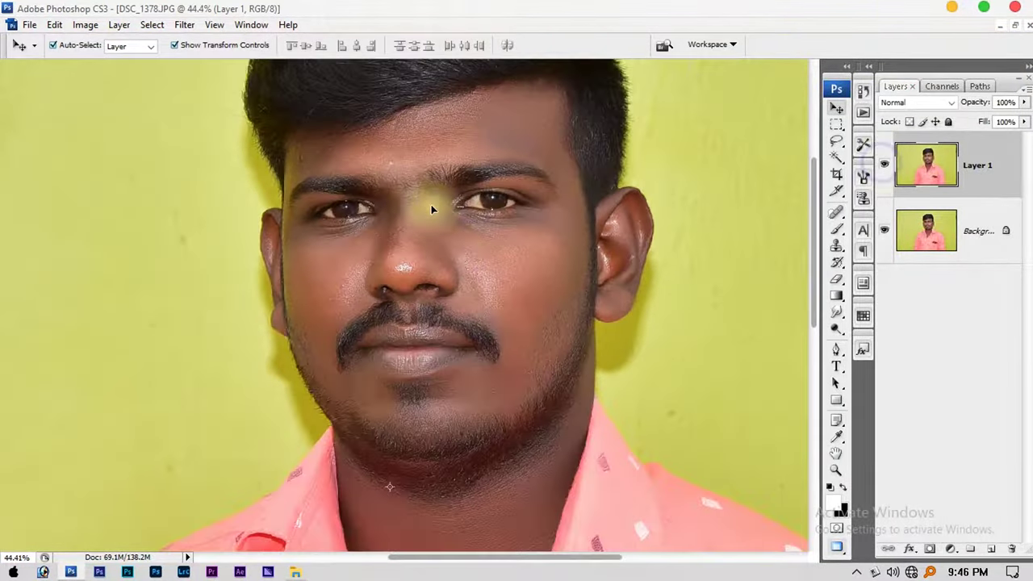
key("ctrl+0")
key("ctrl+w")
Step: Close the portrait without saving, launch Photoshop 7.0 and approve deleting its settings file
key("n")
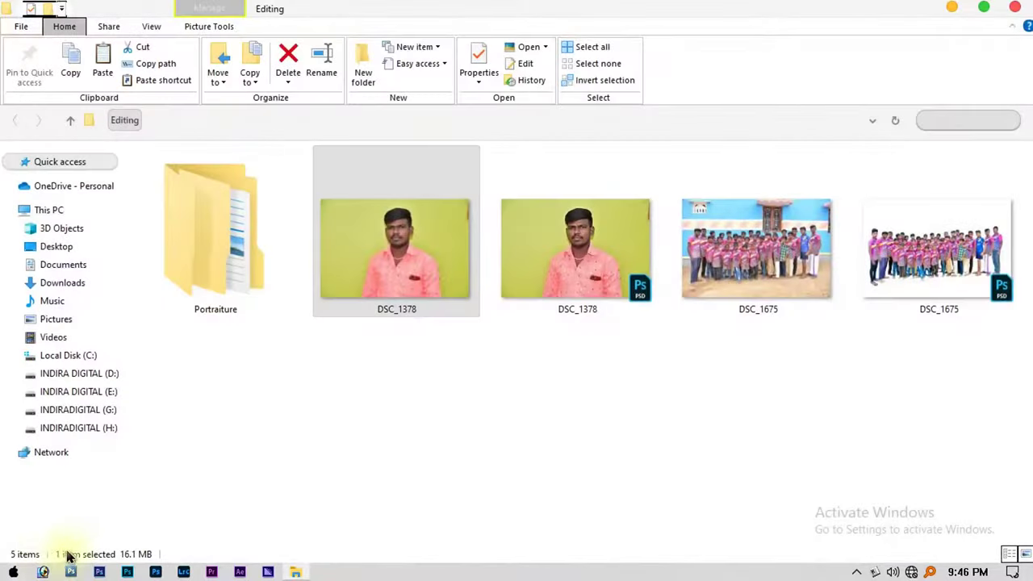
left_click(43, 571)
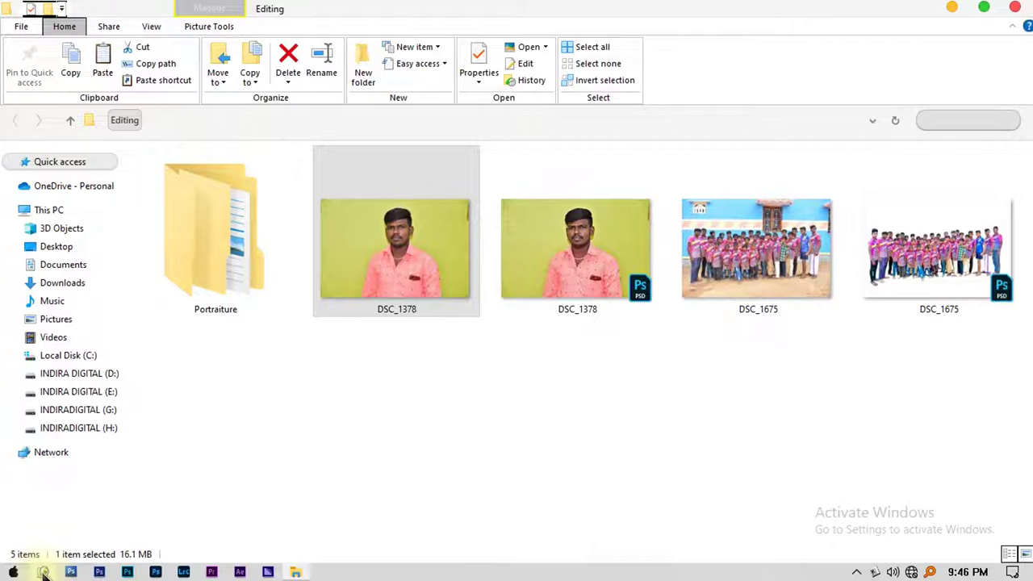
left_click(44, 571)
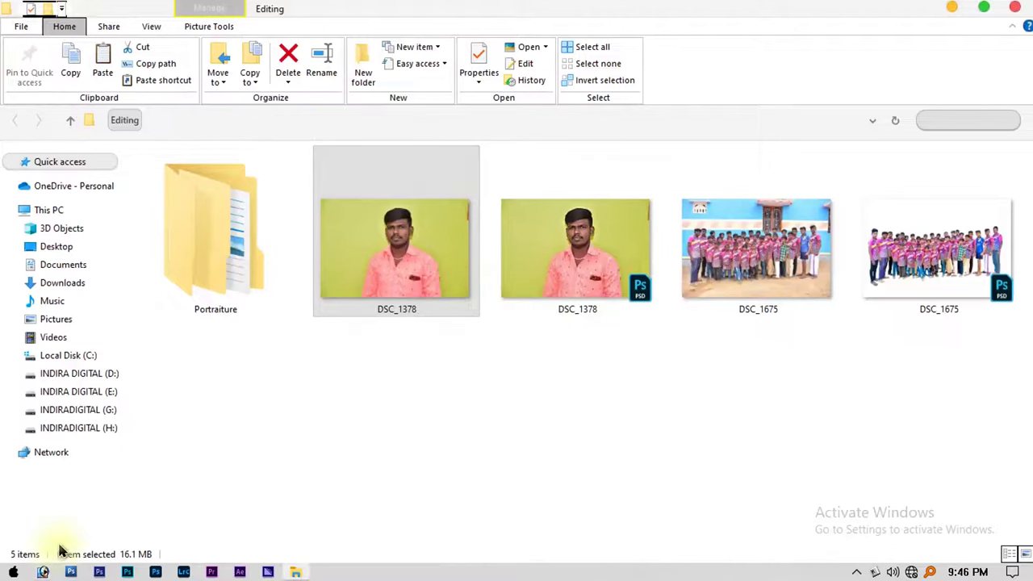
left_click(43, 572)
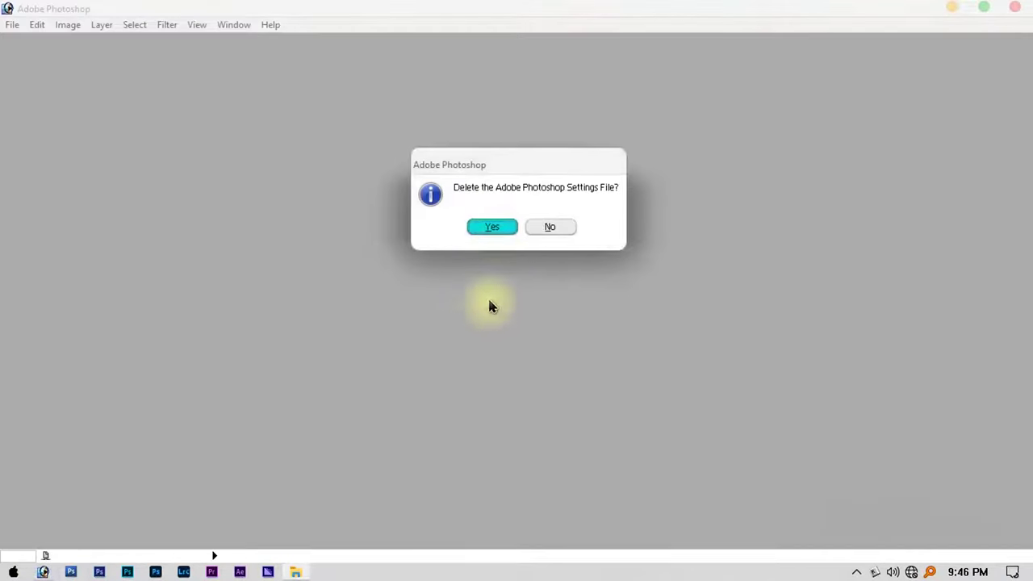
left_click(491, 230)
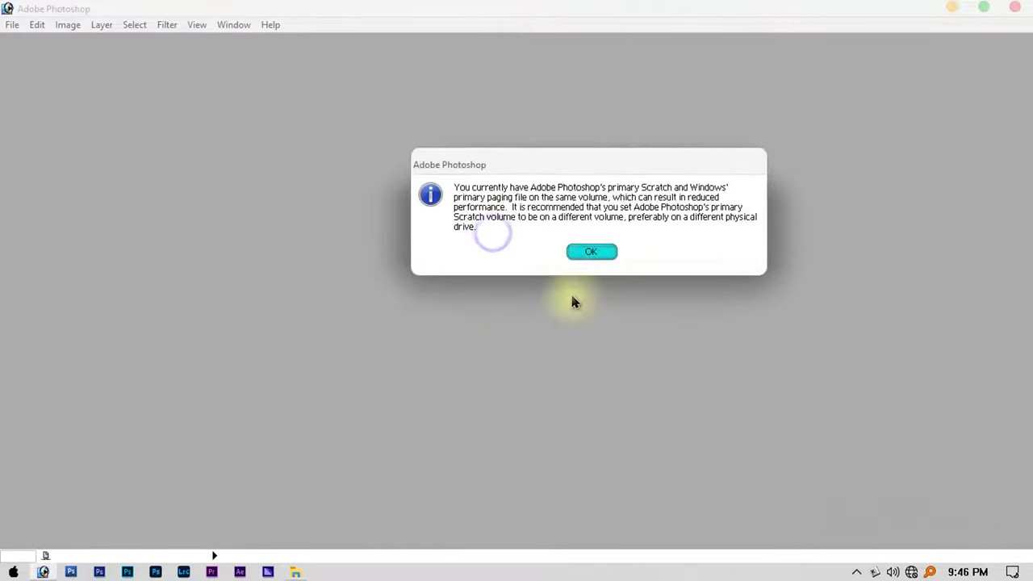
Step: Dismiss the scratch-volume and Color Settings prompts, then drag DSC_1378.JPG into Photoshop 7.0
left_click(590, 254)
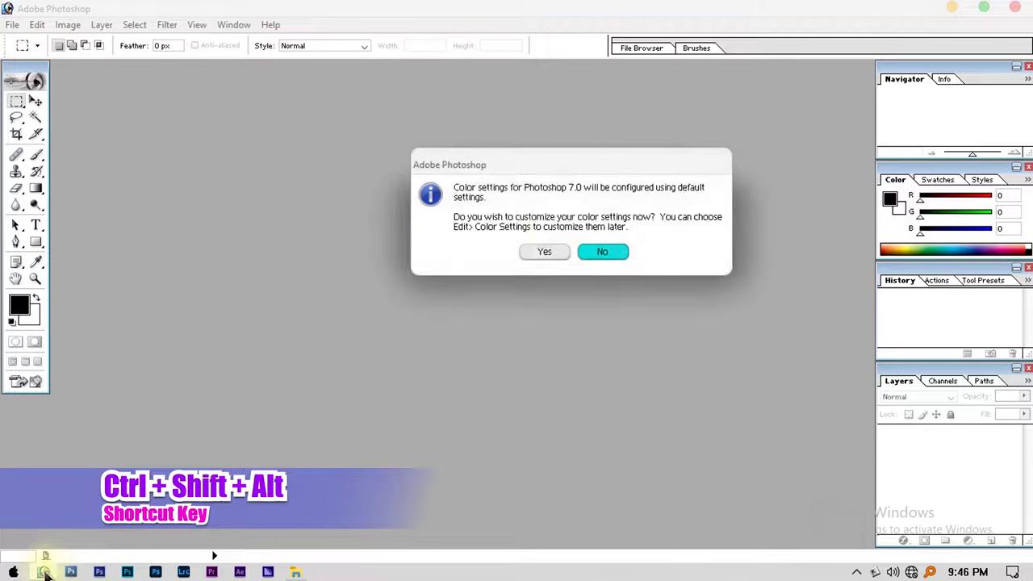
left_click(597, 251)
mouse_move(43, 572)
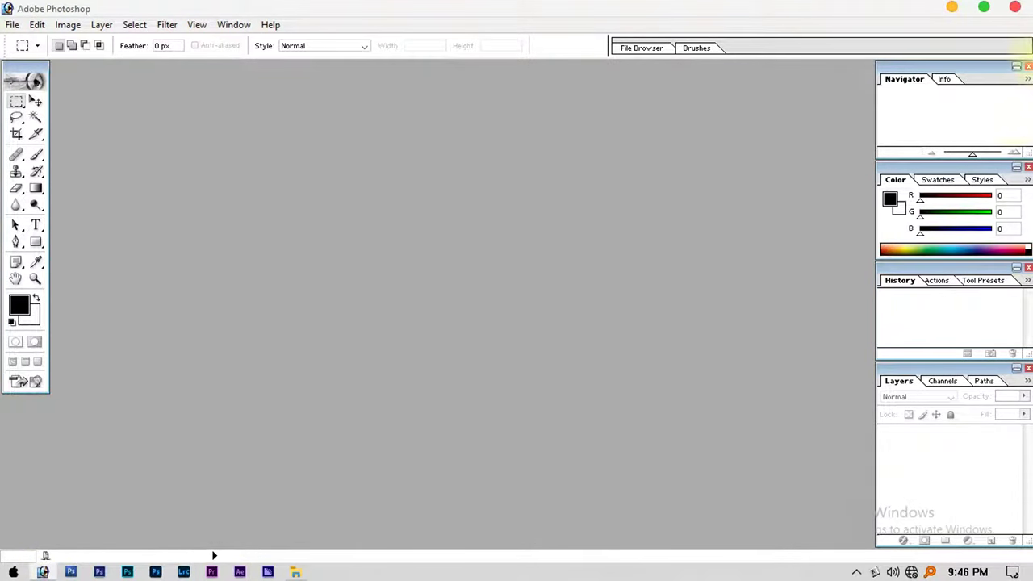
key("alt+Tab")
mouse_move(397, 256)
left_mouse_down()
mouse_move(425, 313)
mouse_move(392, 206)
left_mouse_up()
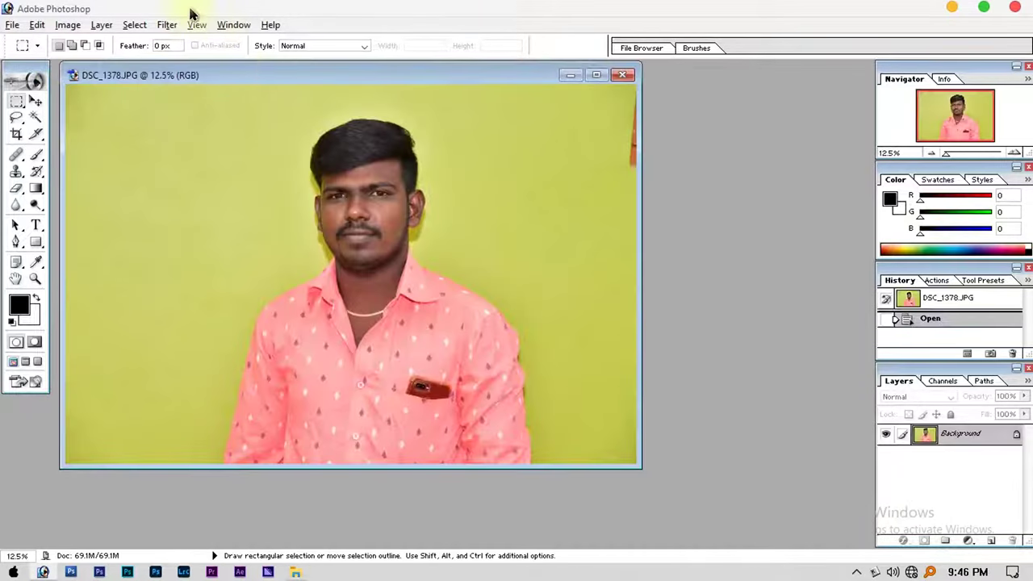
left_click(167, 25)
mouse_move(201, 358)
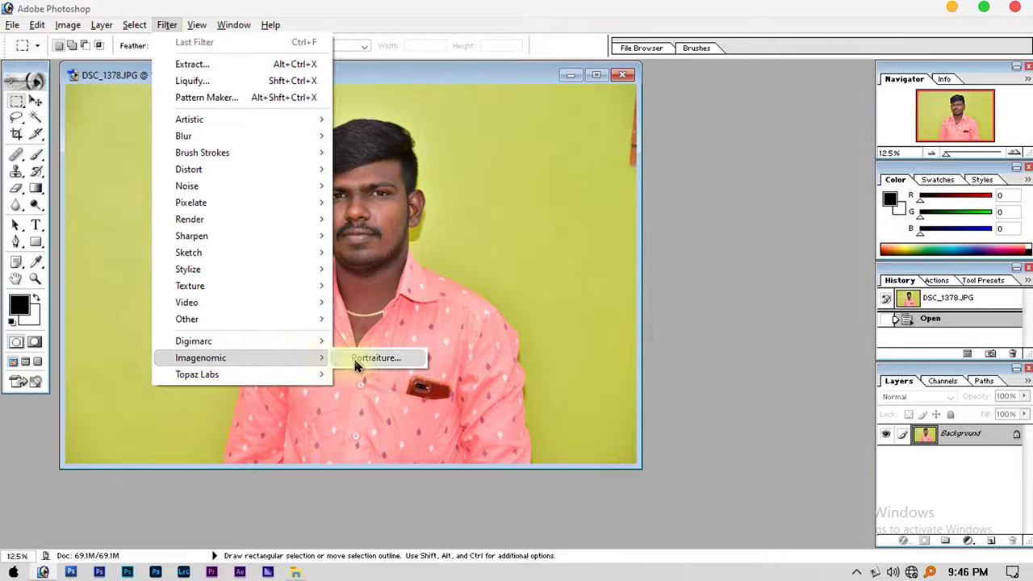
Step: Launch Portraiture on the portrait and delete the DSC_1378 PSD copy from the Editing folder
left_click(355, 358)
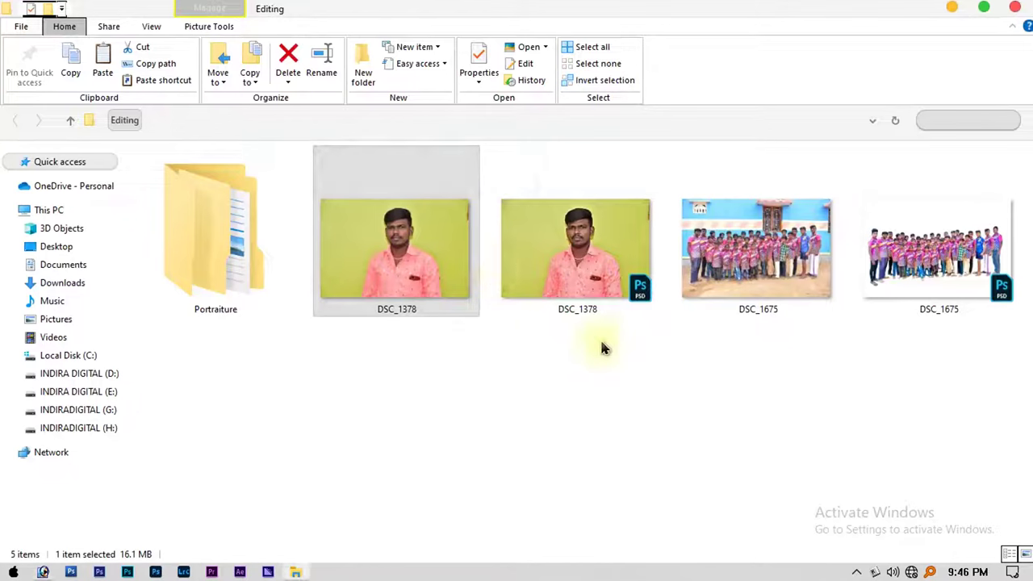
left_click(595, 247)
key("Delete")
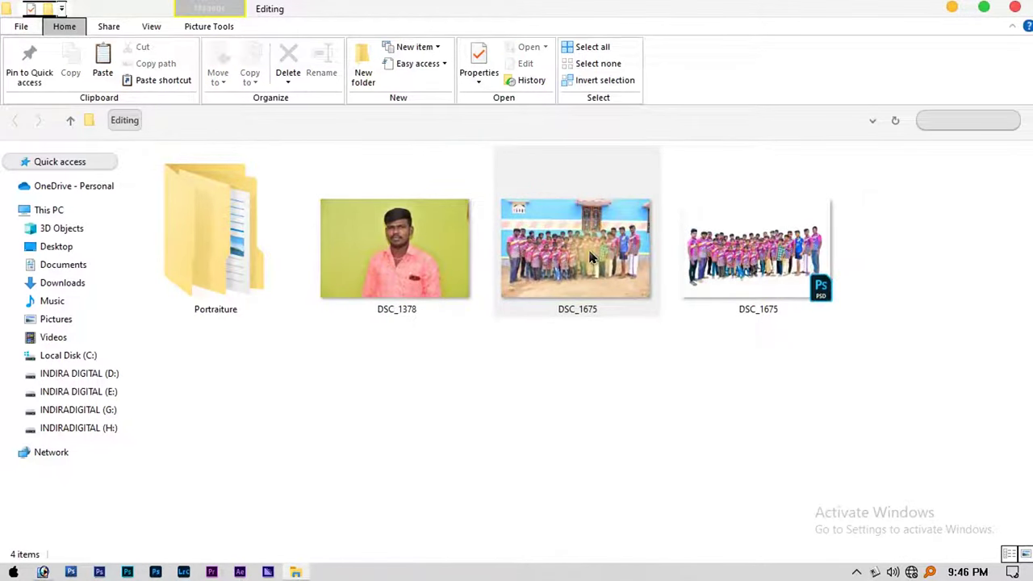
left_click(460, 363)
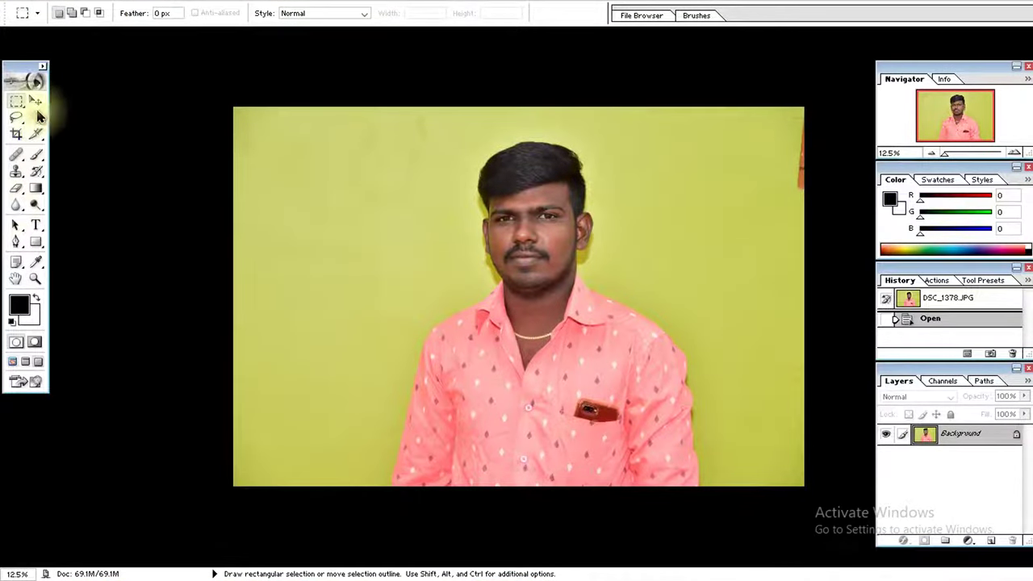
Step: Draw a trial pen shape on the photo, then undo the accidental shape layer
left_click_drag(18, 240, 69, 239)
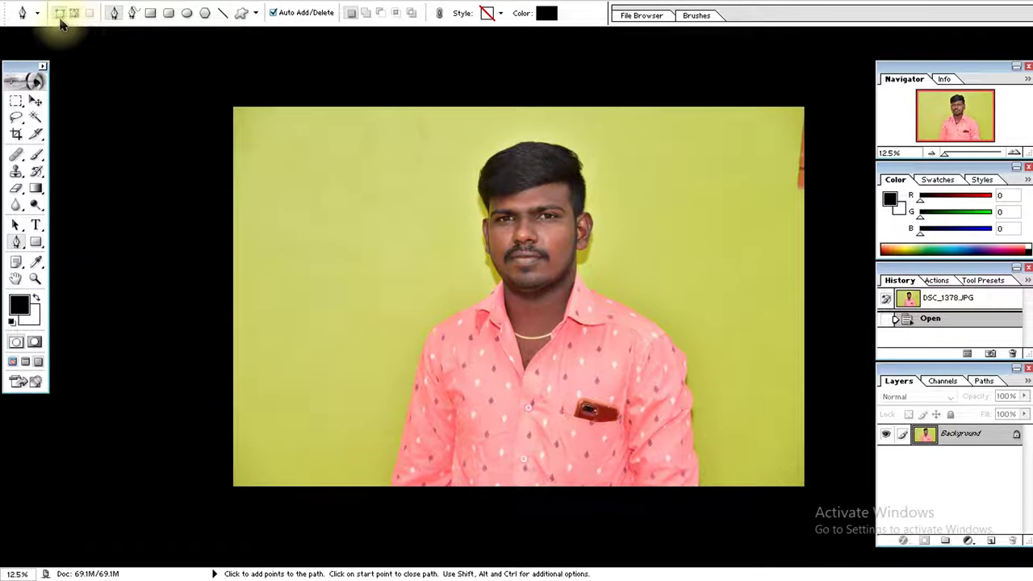
left_click(283, 186)
left_click_drag(334, 218, 258, 261)
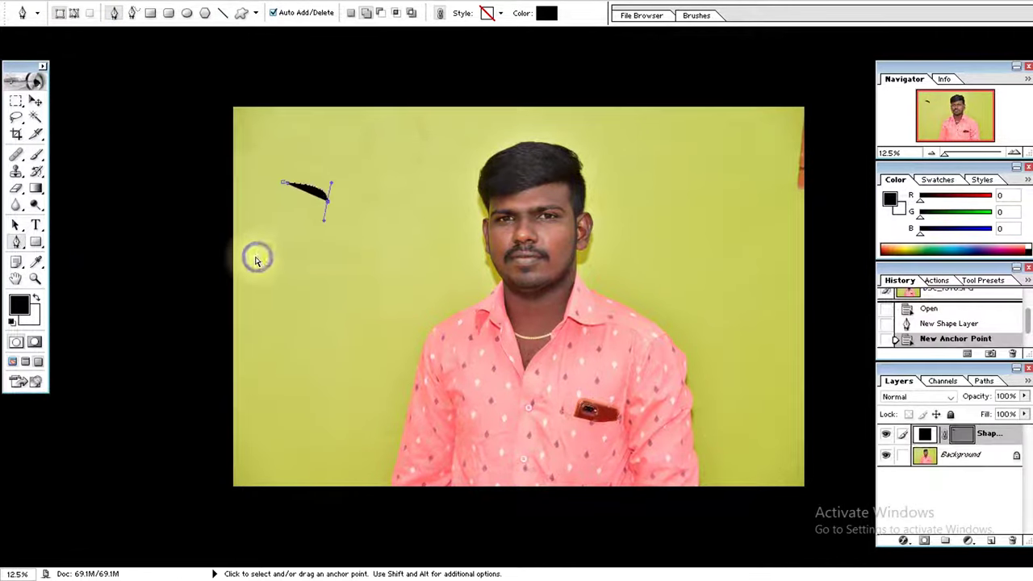
key("ctrl+alt+z")
key("ctrl+alt+z")
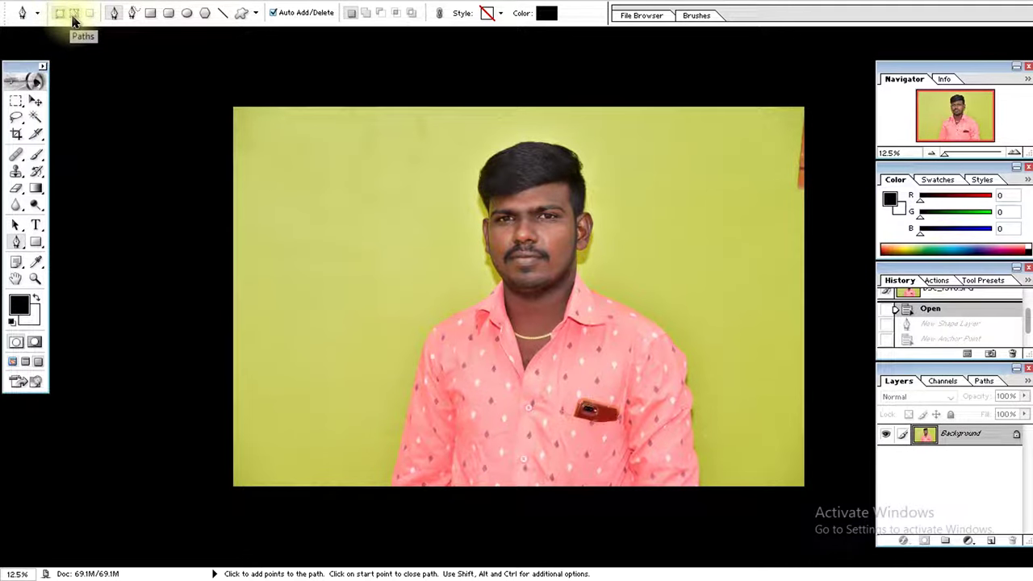
Step: Set the Pen to Paths mode with Add to path area, and zoom onto the face
left_click(73, 15)
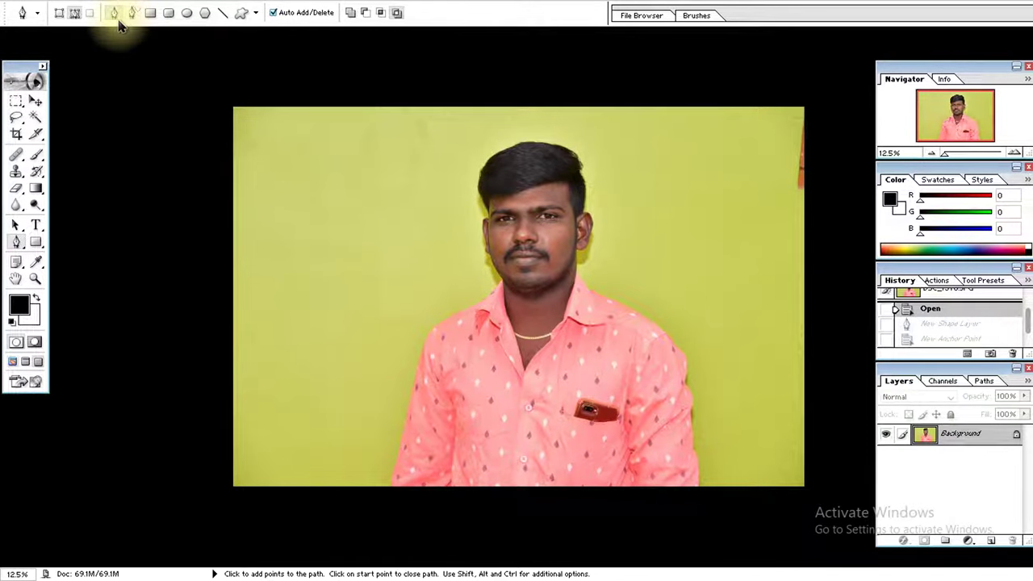
left_click(113, 13)
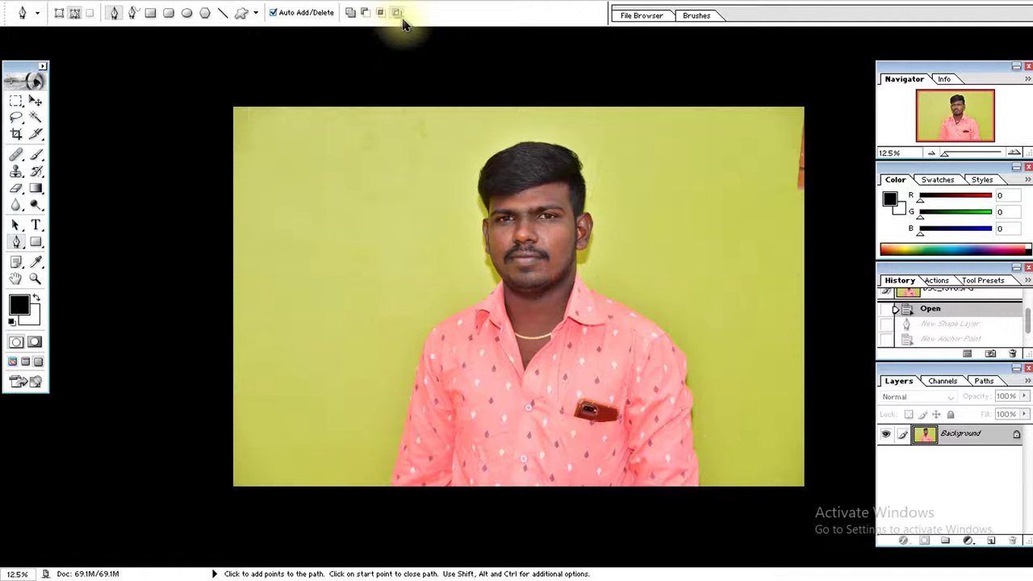
left_click(351, 14)
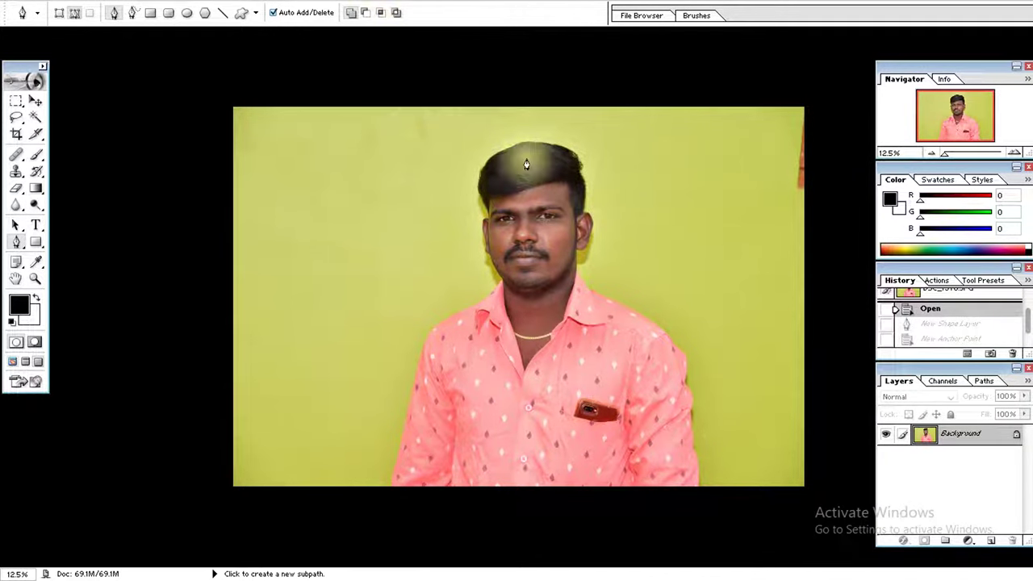
left_click_drag(415, 132, 638, 362)
left_click_drag(591, 312, 535, 356)
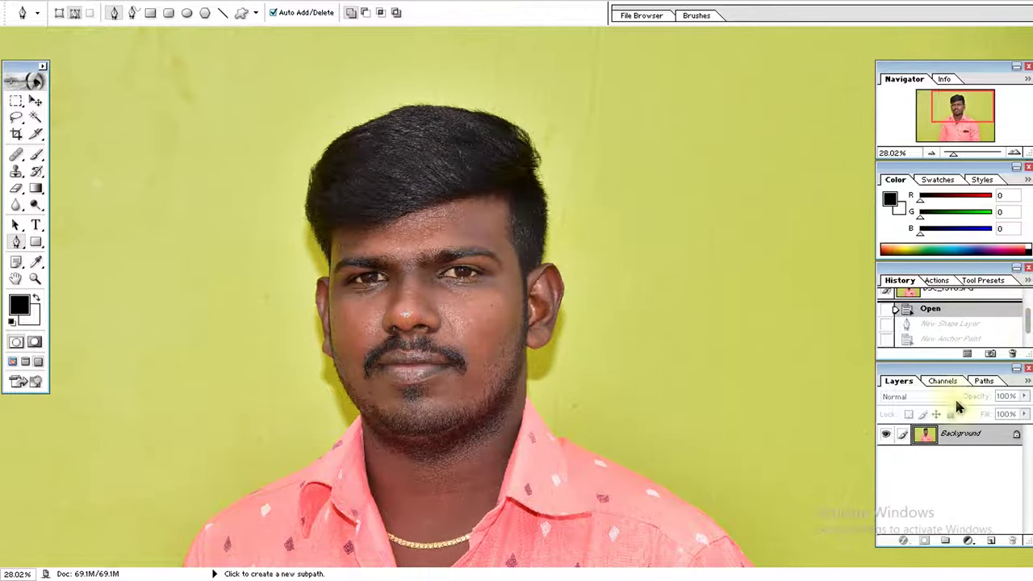
Step: Close Navigator, Color and History, leaving an enlarged Layers panel with large thumbnails
left_click(1028, 67)
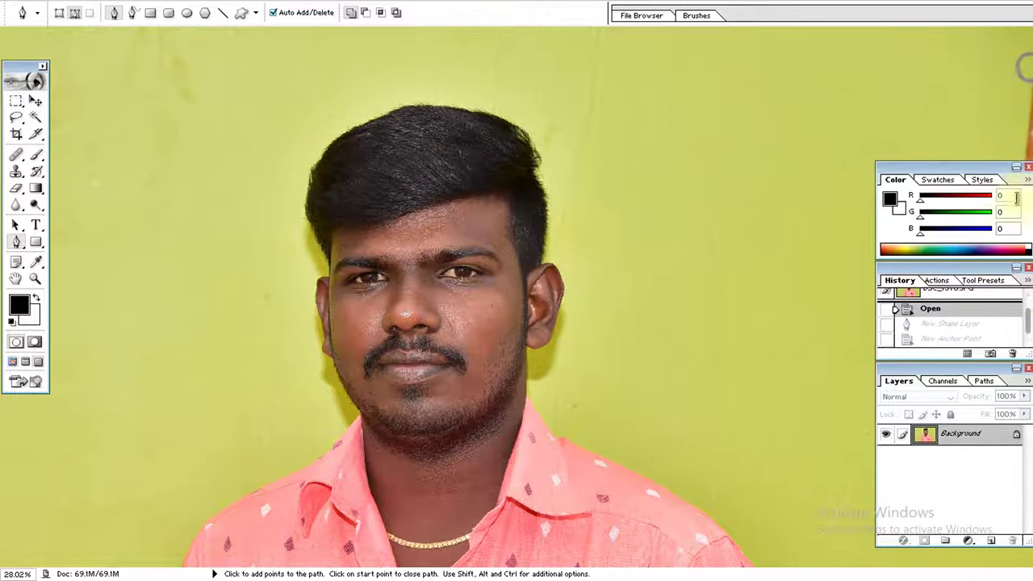
left_click(1028, 166)
left_click(1029, 268)
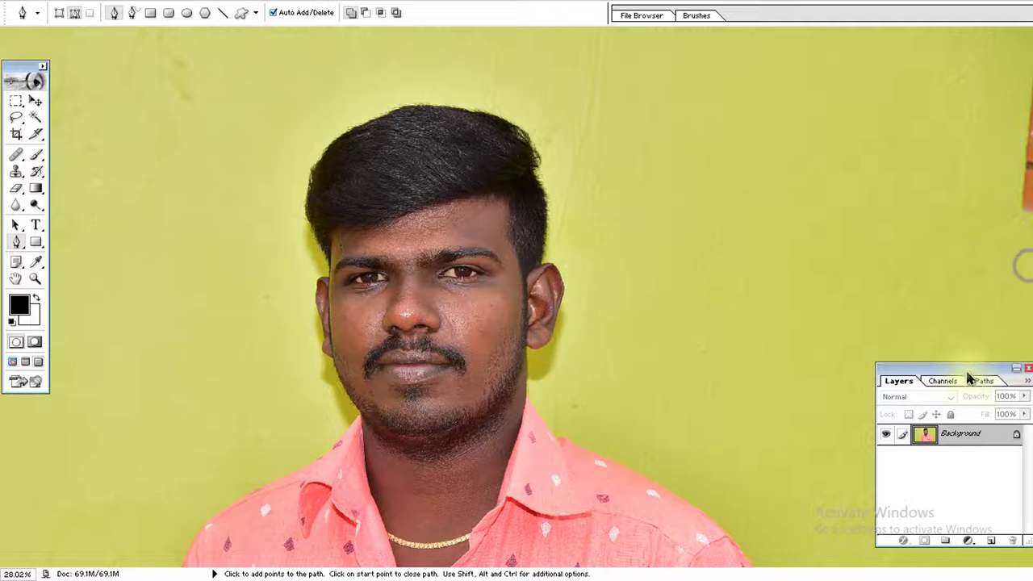
mouse_move(963, 370)
left_mouse_down()
mouse_move(966, 13)
mouse_move(966, 34)
left_mouse_up()
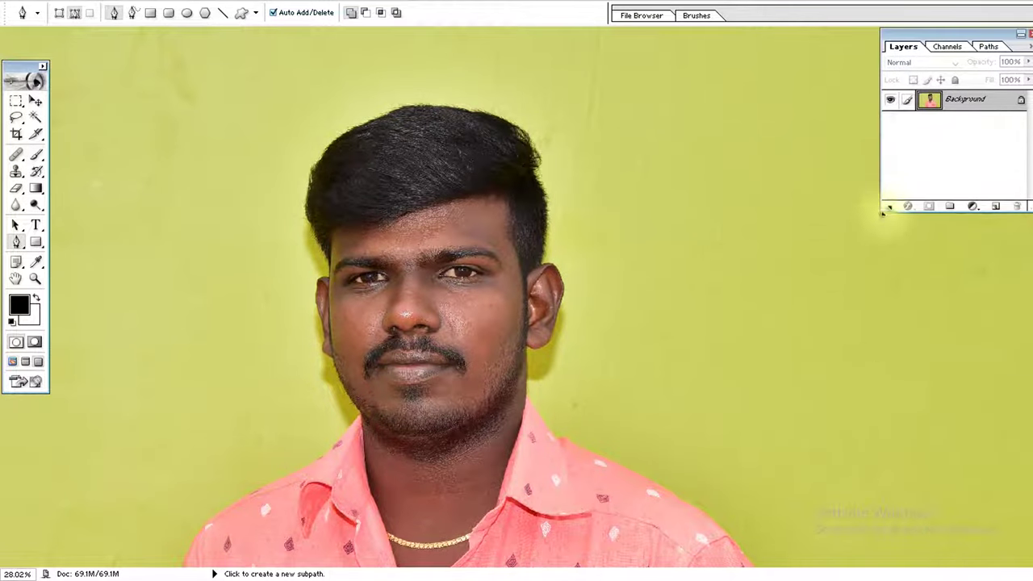
left_click_drag(883, 212, 812, 562)
left_click(1026, 46)
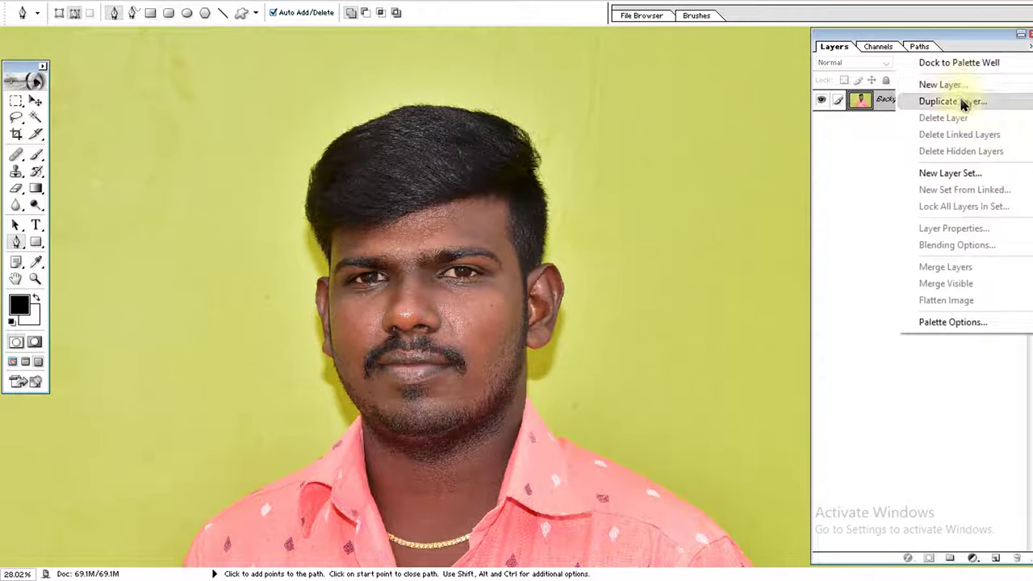
left_click(957, 322)
left_click(508, 347)
left_click(580, 205)
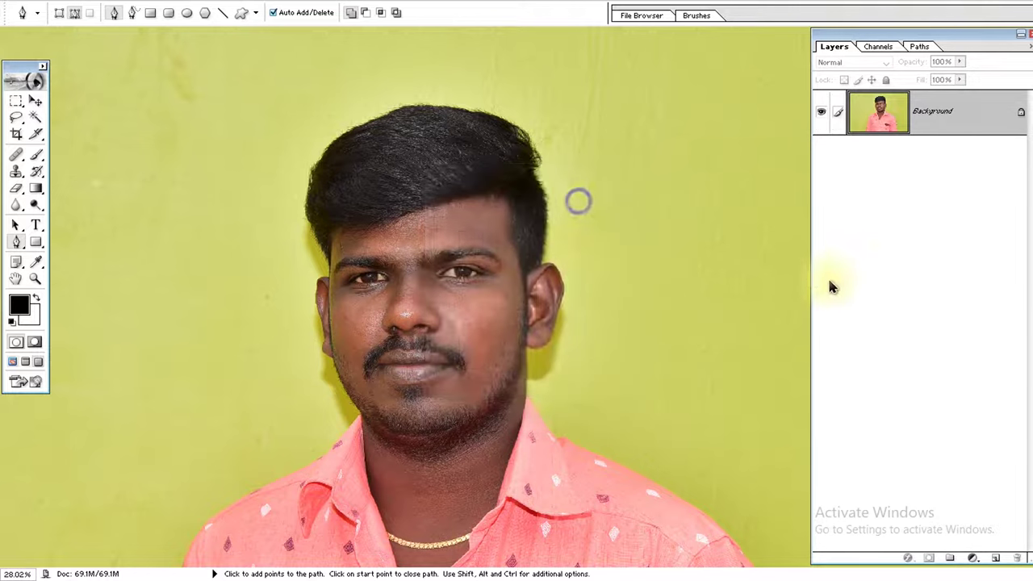
Step: Duplicate the Background layer as Background copy and save the portrait as a PSD
right_click(941, 122)
left_click(942, 181)
key("Return")
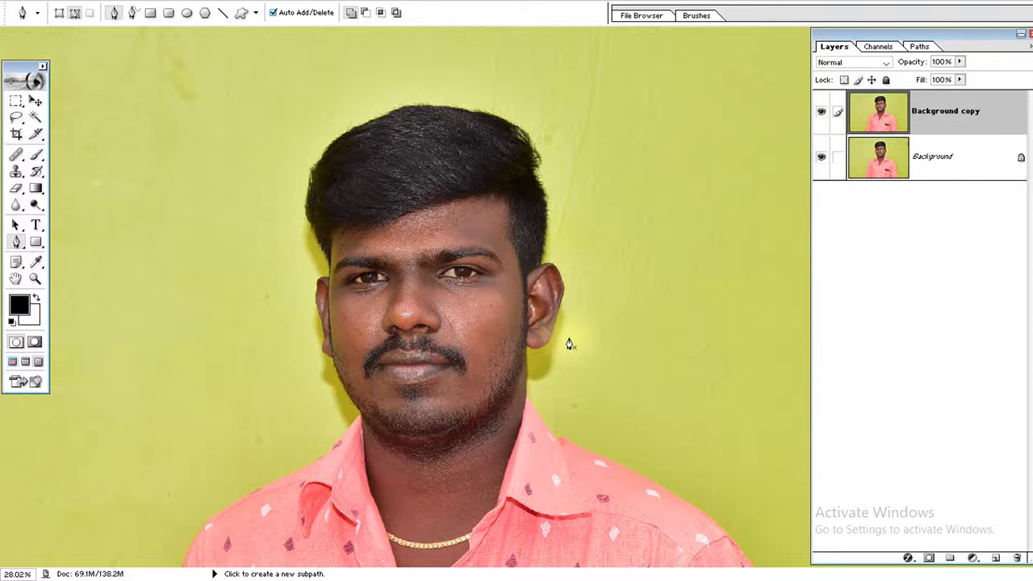
key("ctrl+s")
key("Return")
key("alt+Tab")
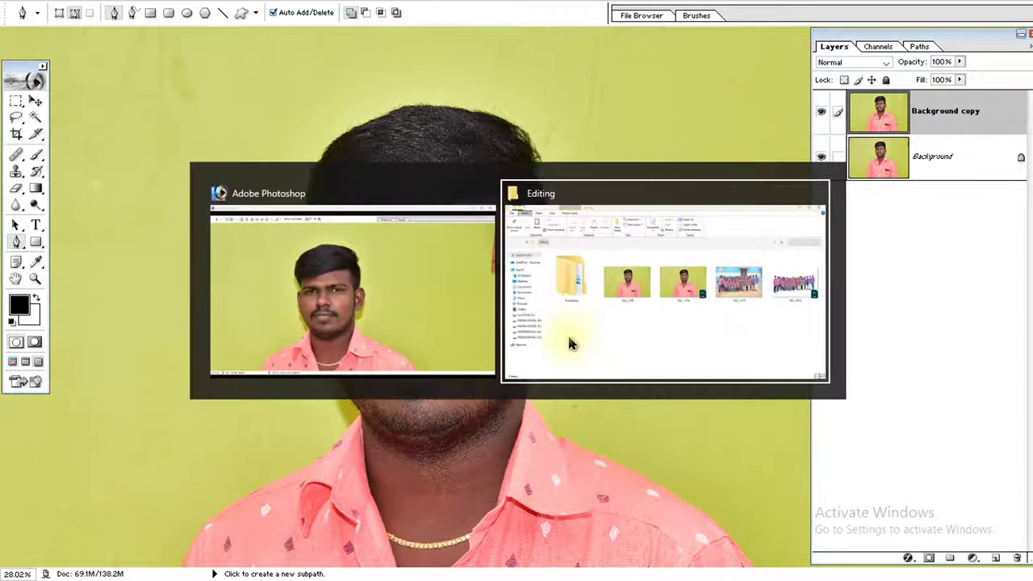
left_click(758, 250)
double_click(924, 255)
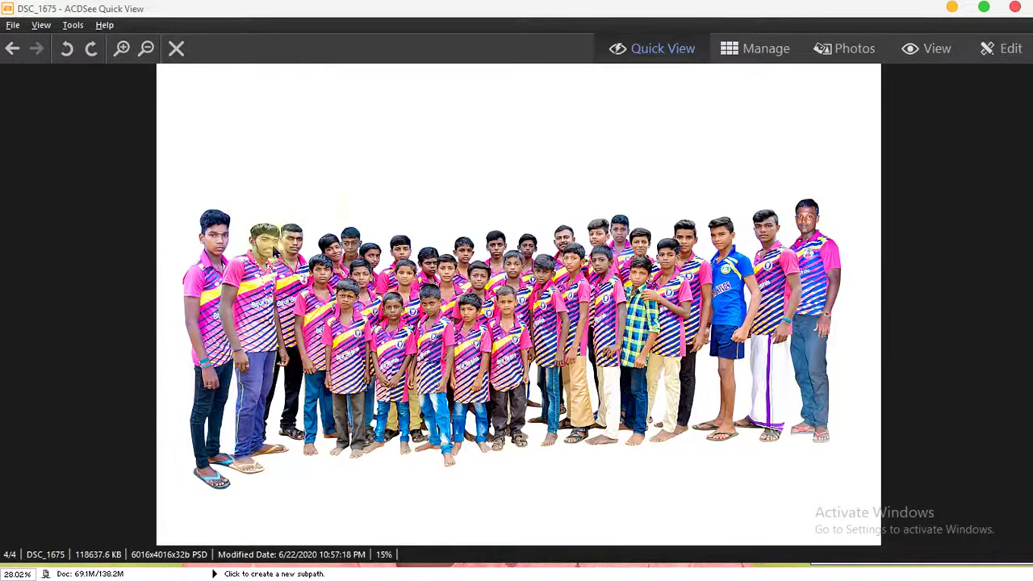
scroll(597, 359, "up", 1)
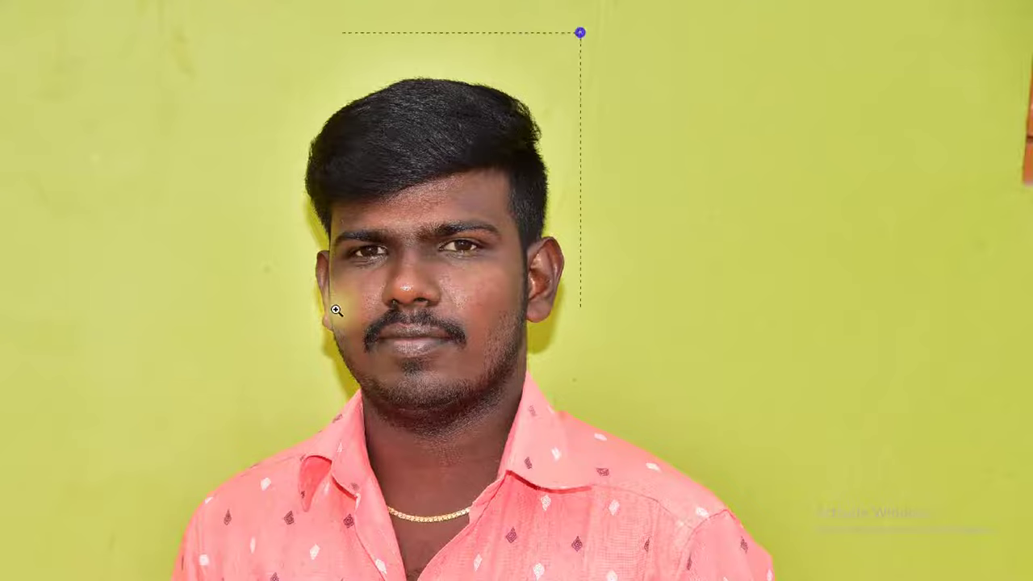
Step: Trace a rough pen path around the hair, ear, shoulder, right arm and bottom edge
left_click_drag(579, 33, 334, 307)
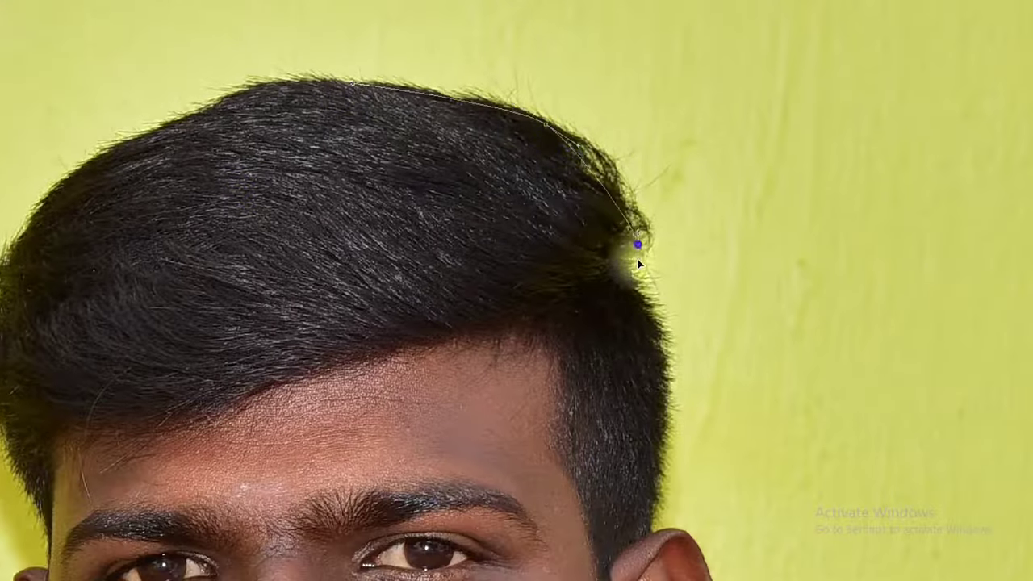
left_click_drag(615, 145, 616, 174)
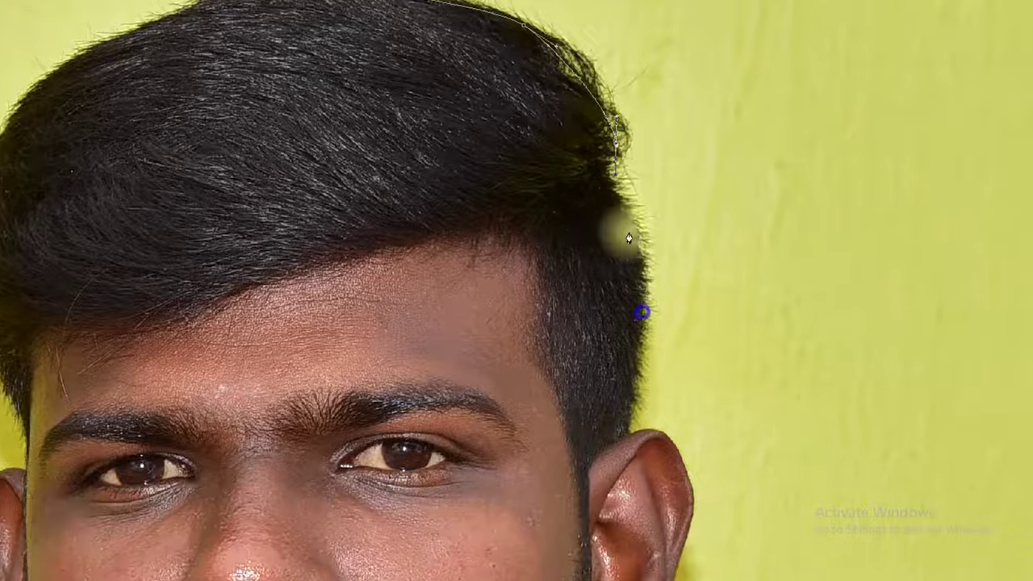
left_click_drag(634, 253, 646, 280)
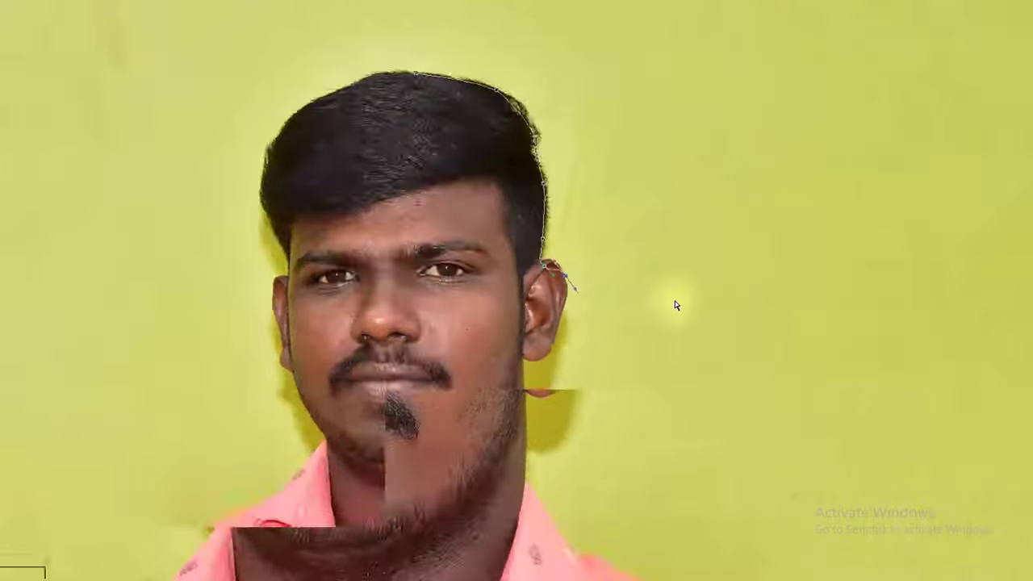
left_click(603, 266)
left_click(723, 312)
left_click_drag(807, 411, 811, 445)
left_click(808, 492)
left_click(787, 565)
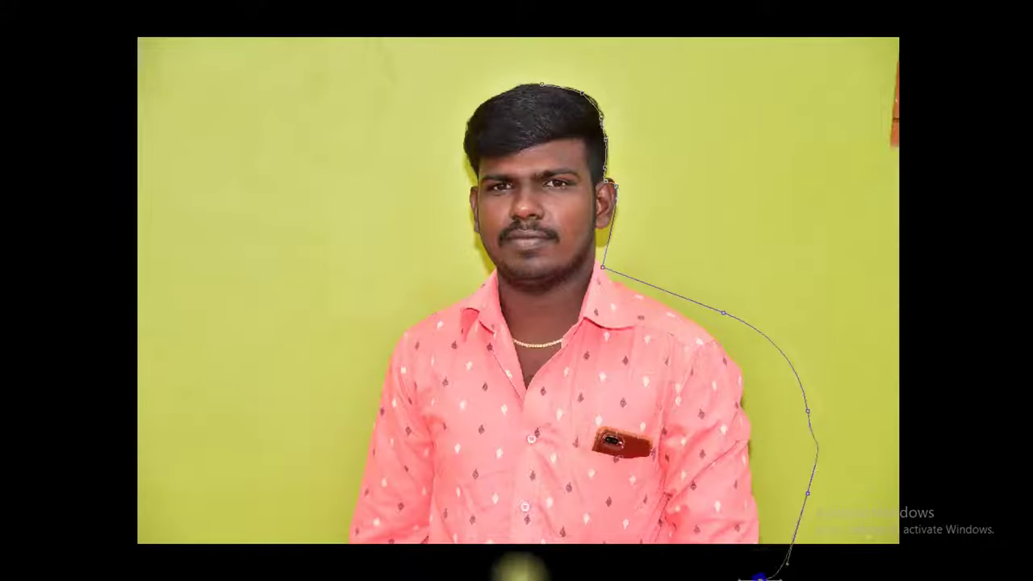
left_click(365, 567)
left_click_drag(370, 395, 372, 369)
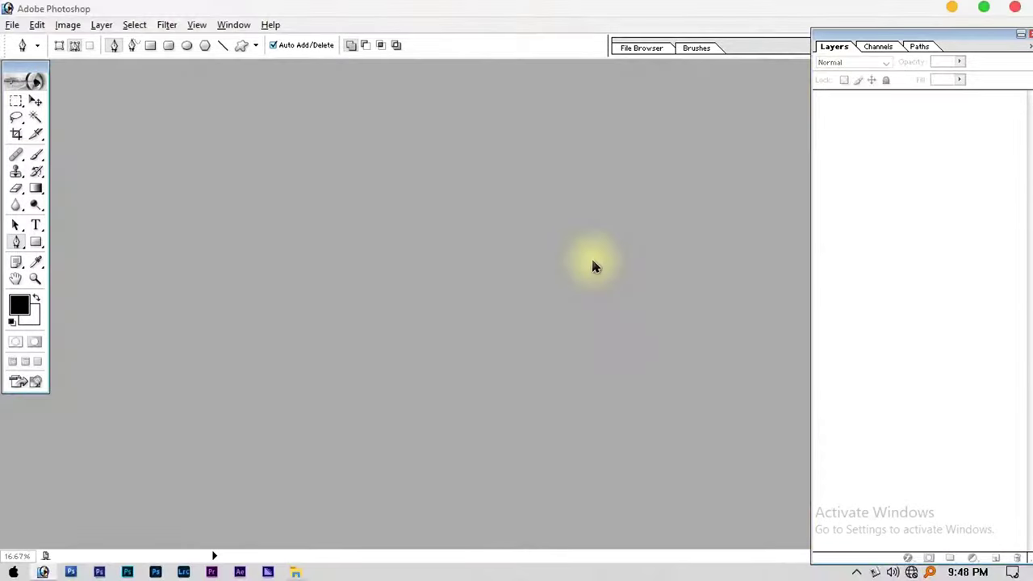
Step: Bring the DSC_1378 file from the Editing folder into Photoshop
key("alt+Tab")
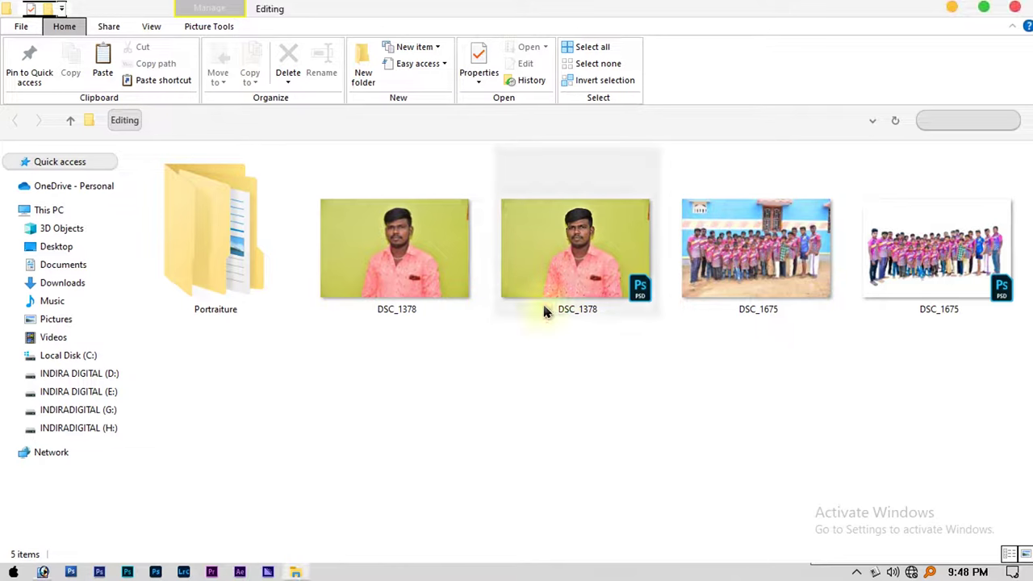
left_click_drag(561, 248, 521, 324)
key("alt+Tab")
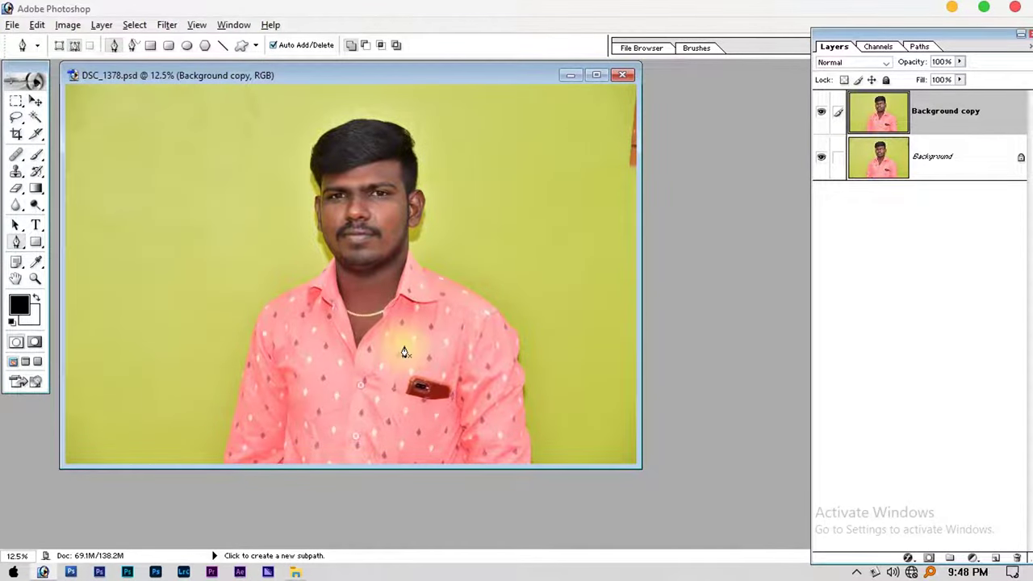
Step: Zoom in on the face and delete the rough Work Path from the Paths palette
left_click(920, 47)
double_click(822, 98)
key("Escape")
key("ctrl+Return")
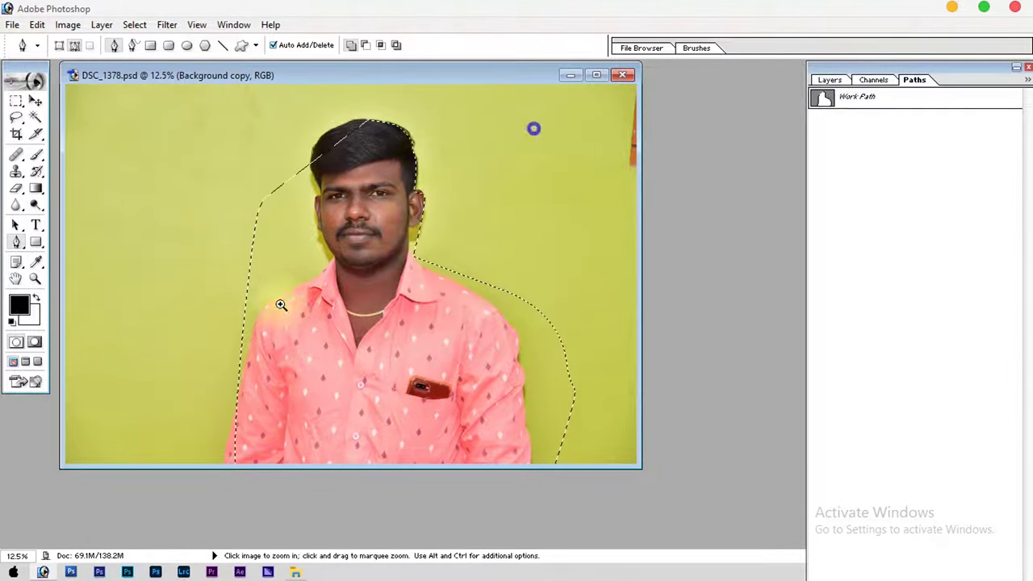
left_click_drag(287, 291, 285, 282)
left_click(285, 276, "ctrl")
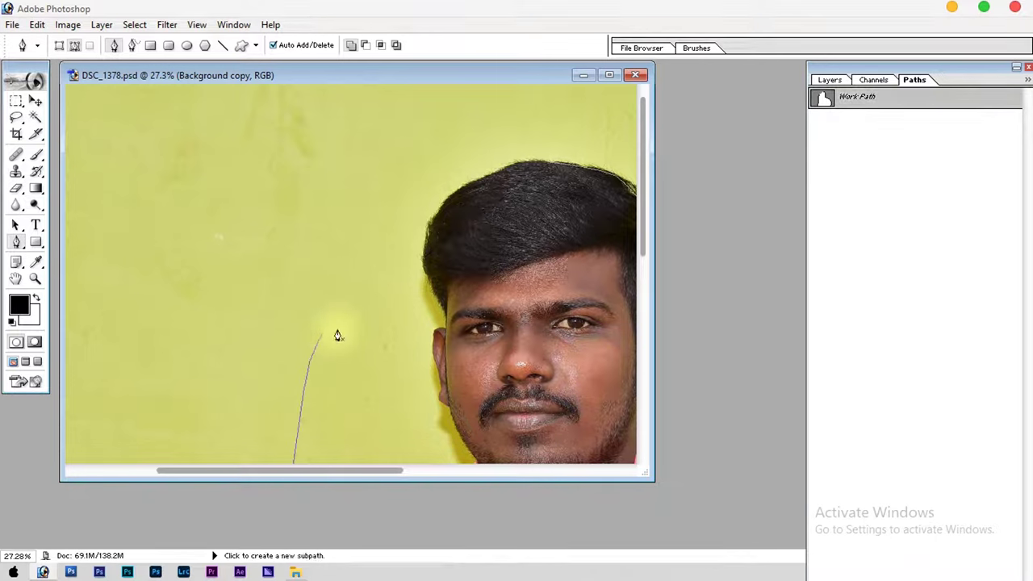
right_click(894, 99)
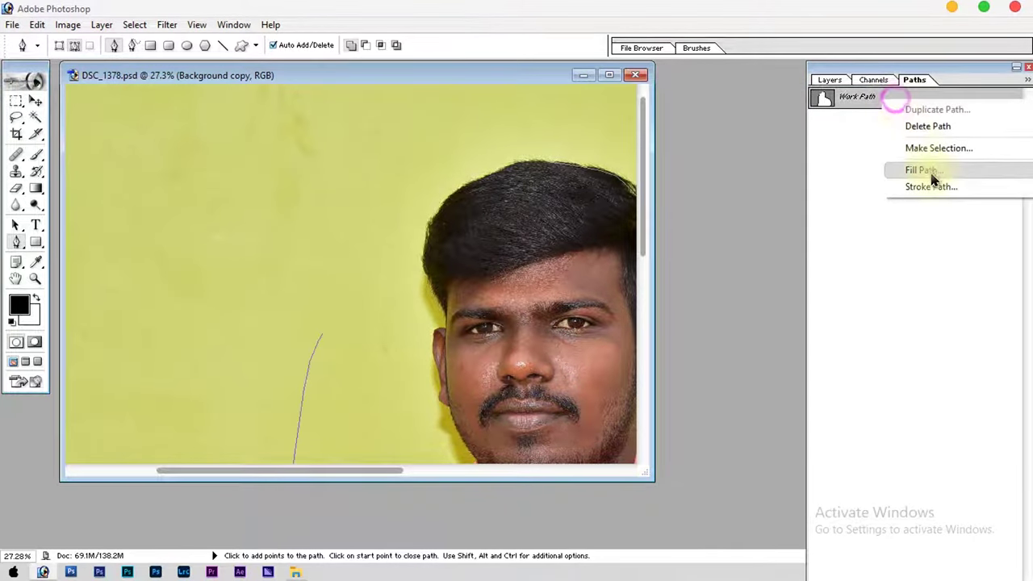
left_click(926, 127)
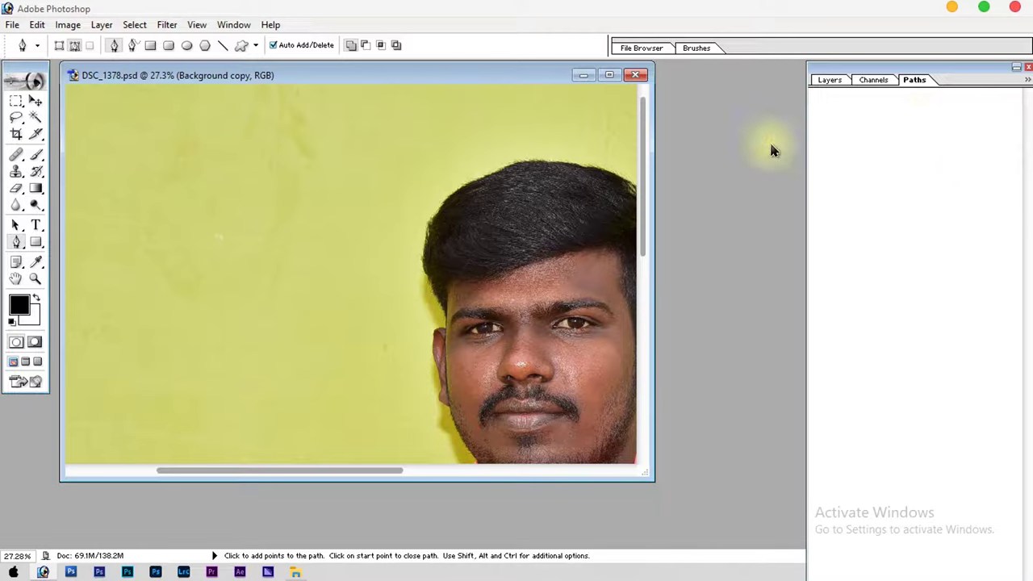
Step: Back in Layers, start a new pen path curving down the hair edge to the ear top
left_click(831, 79)
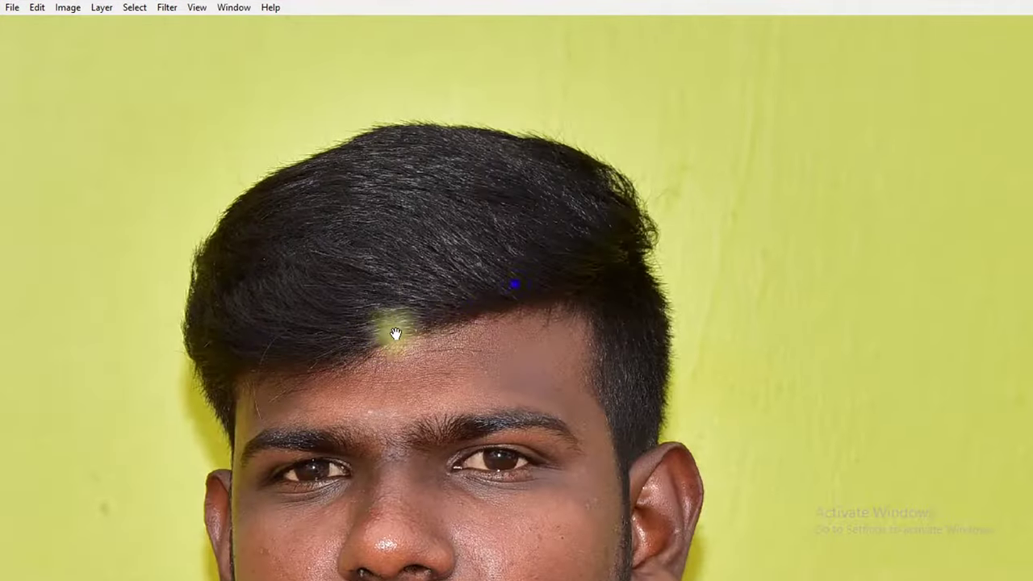
left_click_drag(396, 333, 495, 295)
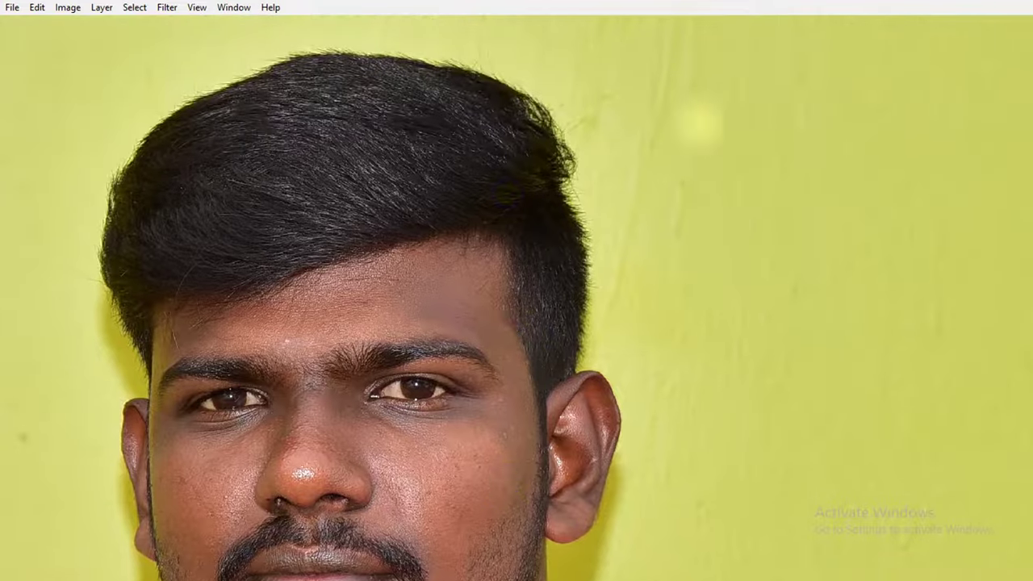
scroll(528, 306, "up", 2)
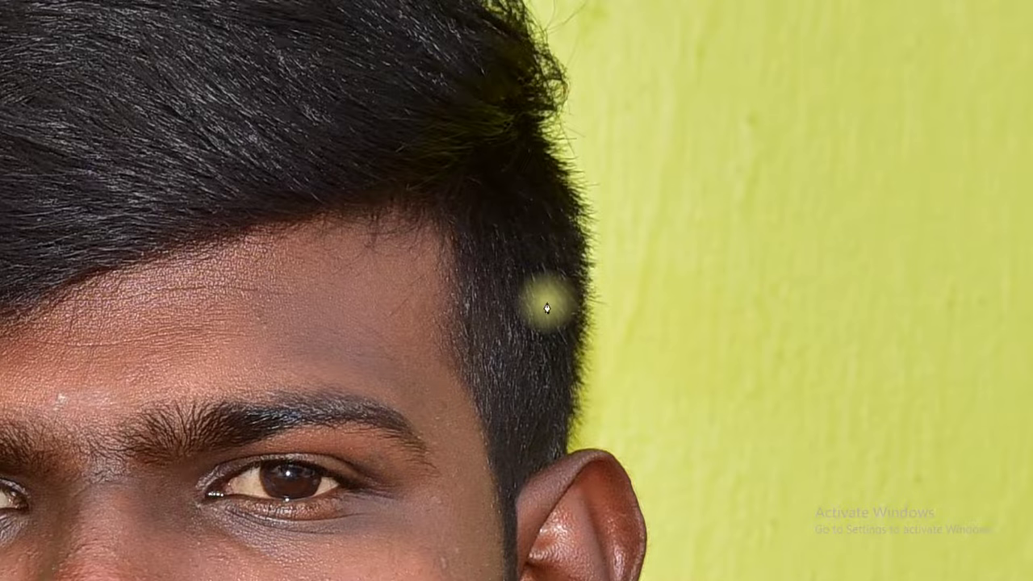
left_click(534, 149)
mouse_move(590, 249)
left_mouse_down()
mouse_move(598, 304)
mouse_move(546, 411)
left_mouse_up()
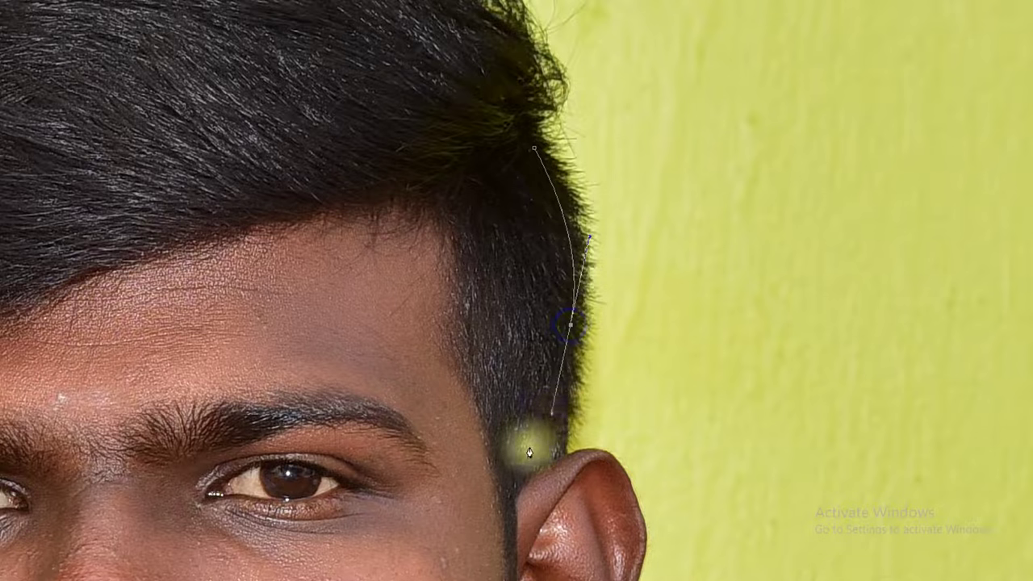
key("ctrl+z")
left_click_drag(586, 297, 576, 380)
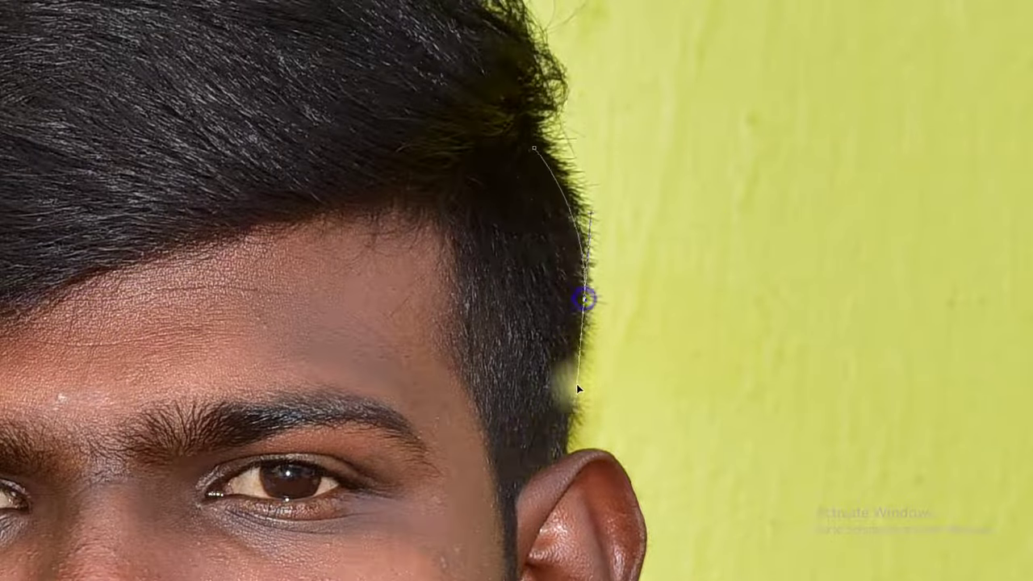
left_click_drag(562, 462, 581, 468)
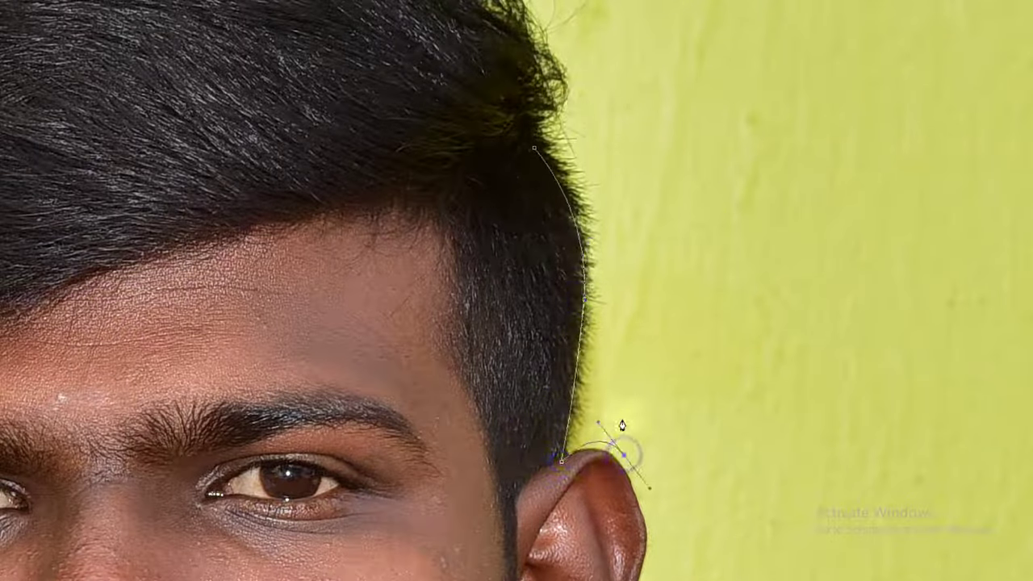
left_click(562, 462, "alt")
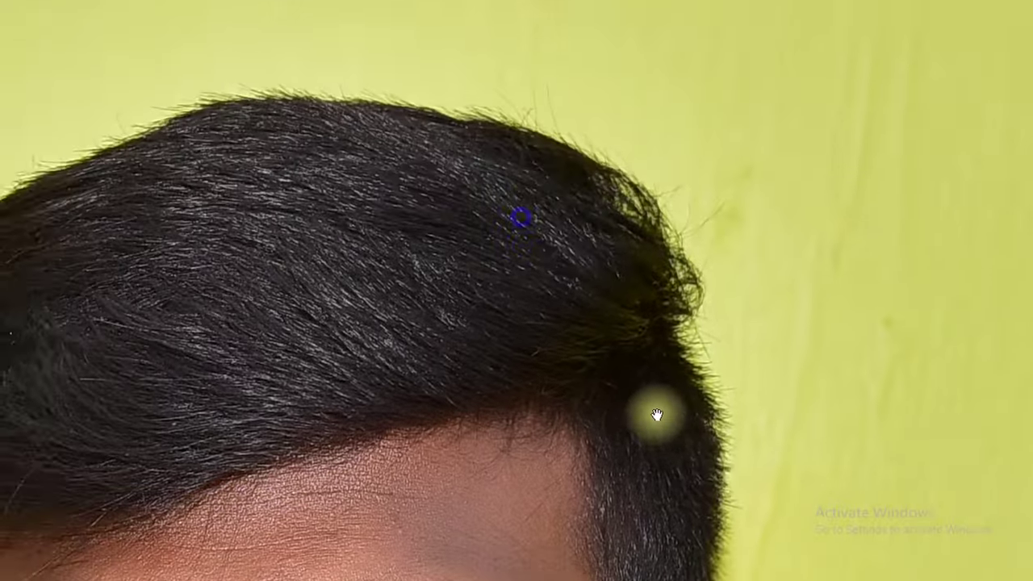
mouse_move(656, 415)
left_mouse_down()
mouse_move(602, 346)
mouse_move(554, 321)
left_mouse_up()
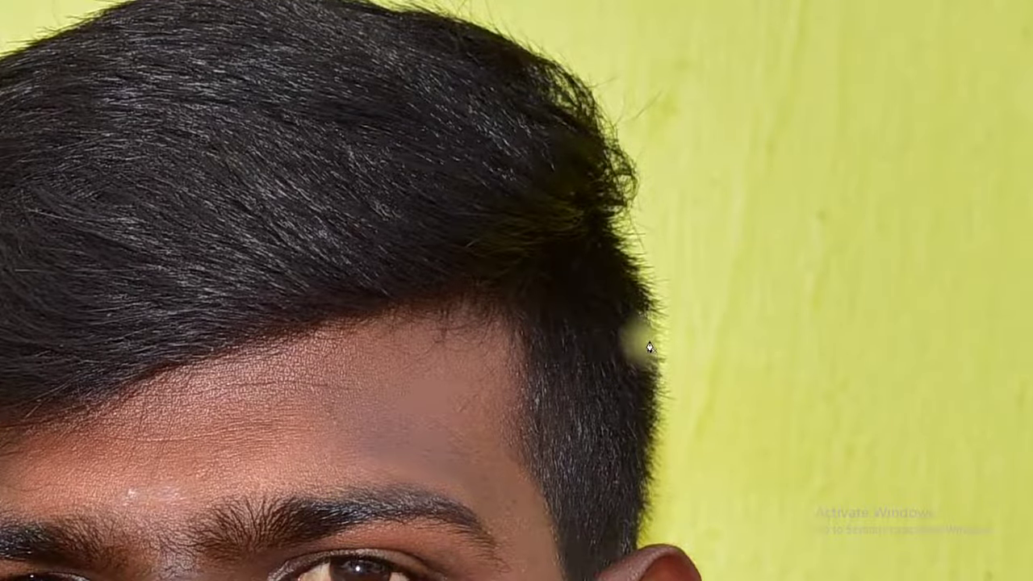
mouse_move(622, 295)
left_mouse_down()
mouse_move(591, 217)
mouse_move(618, 201)
left_mouse_up()
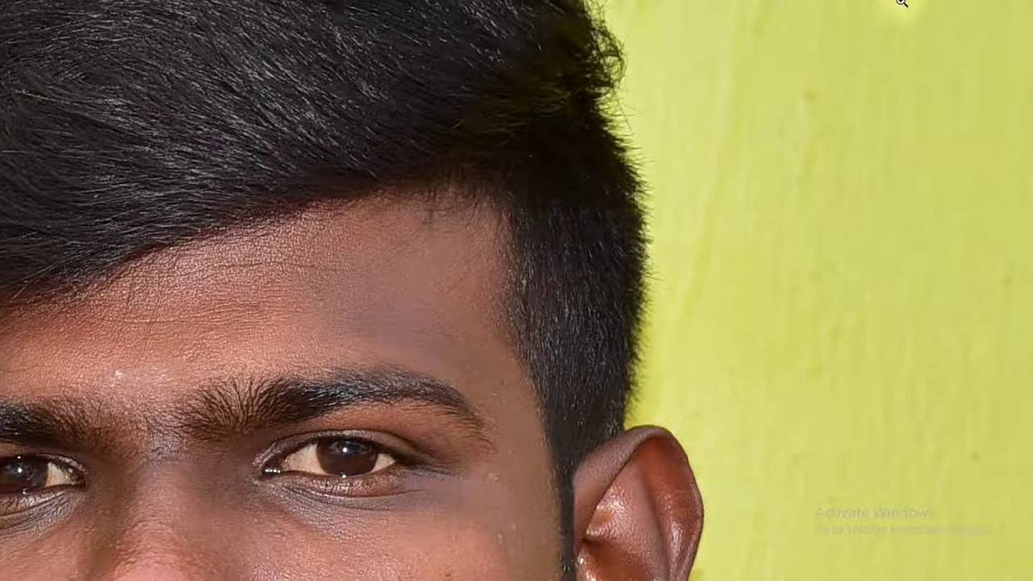
Step: Place the first anchor on the hair edge and lengthen its curve handle downward
scroll(556, 298, "up", 3)
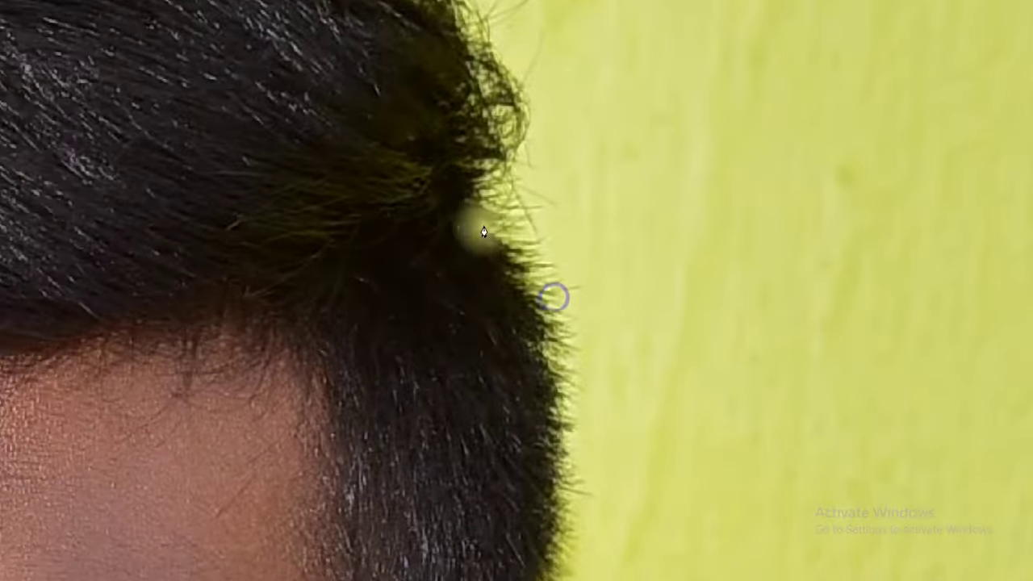
left_click(481, 225)
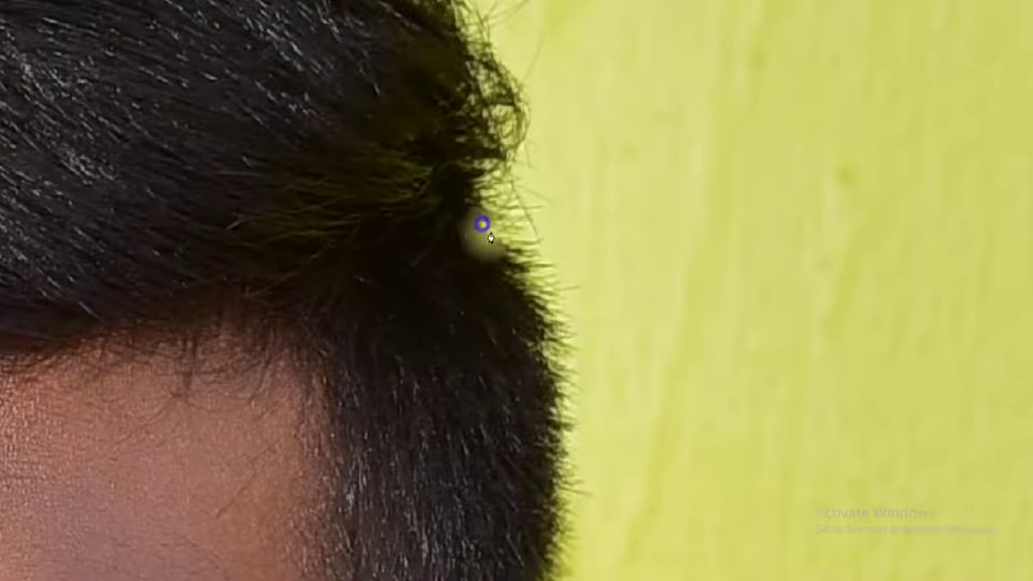
scroll(517, 274, "down", 3)
mouse_move(553, 216)
left_mouse_down()
mouse_move(562, 282)
mouse_move(537, 355)
left_mouse_up()
scroll(546, 380, "down", 3)
key("ctrl+z")
scroll(544, 334, "up", 3)
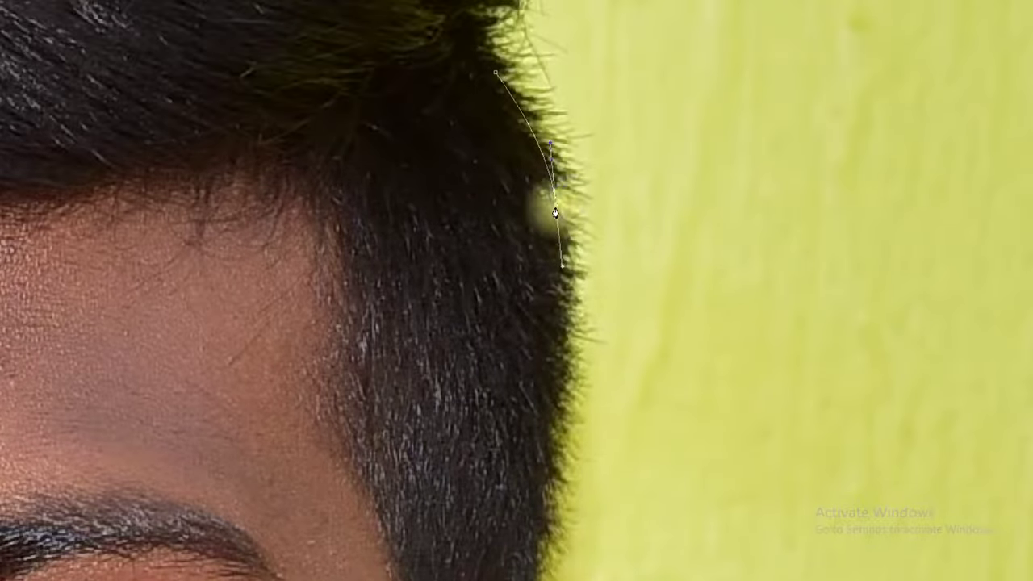
left_click_drag(556, 211, 562, 258)
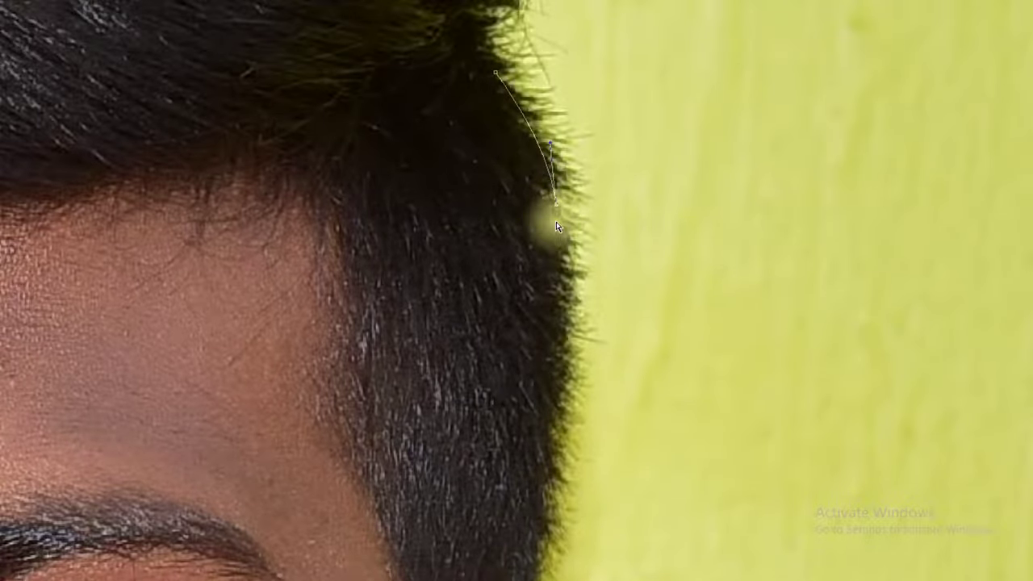
Step: Curve the path over the top of the ear and down its outer edge, undoing misplaced points
scroll(573, 380, "down", 3)
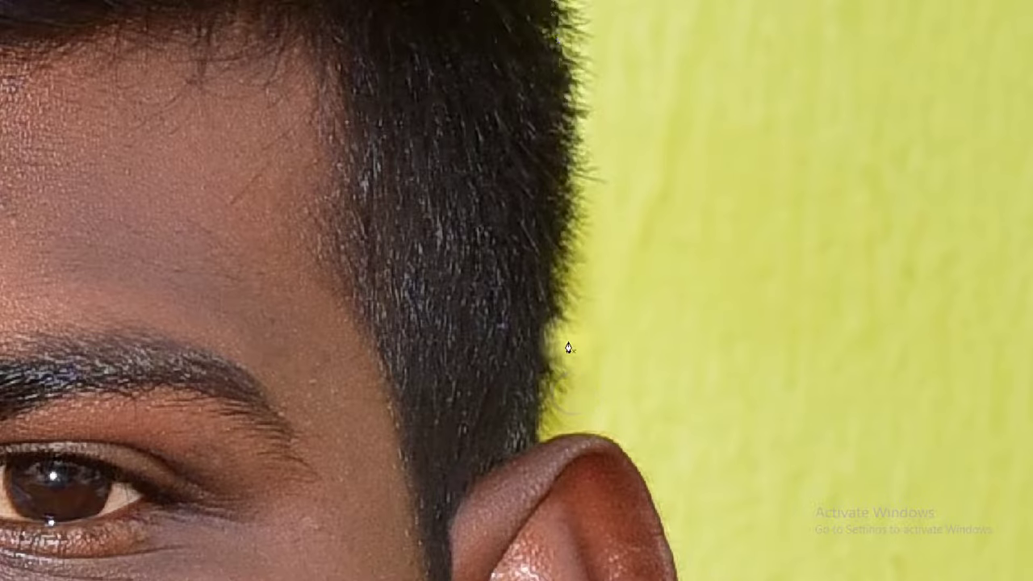
scroll(540, 445, "down", 2)
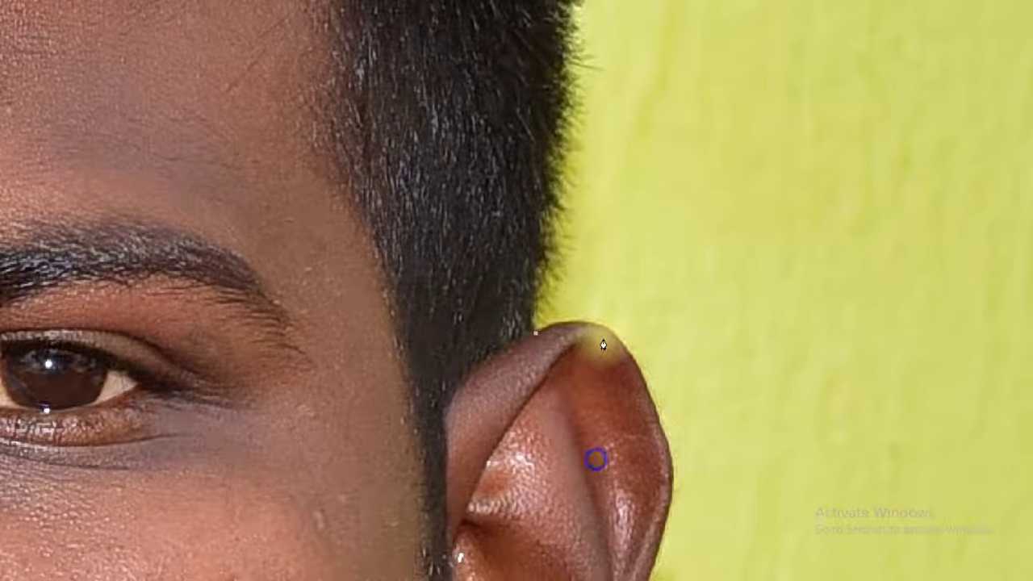
left_click_drag(622, 342, 640, 374)
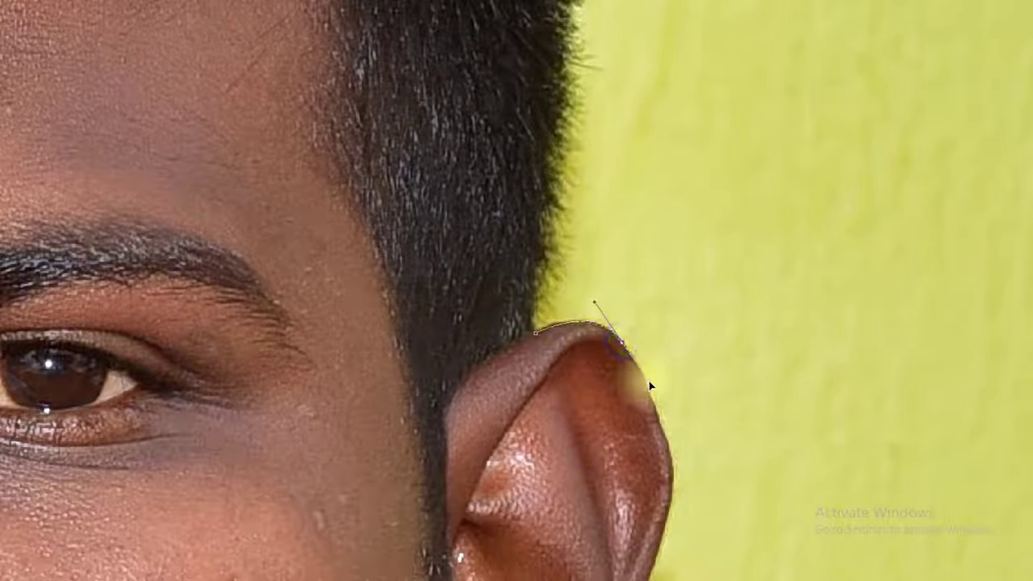
left_click(669, 473)
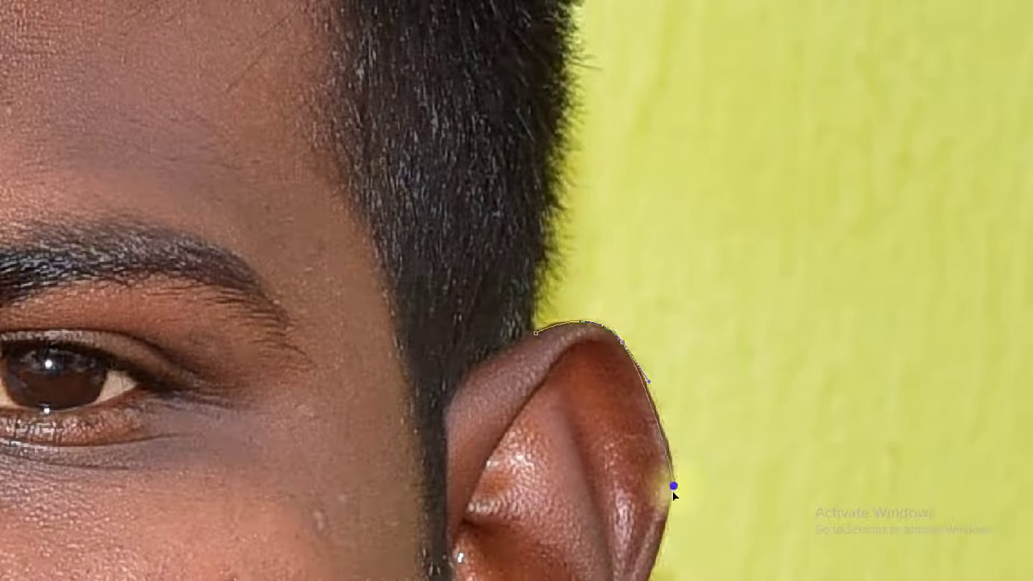
left_click_drag(673, 484, 674, 501)
key("ctrl+z")
key("ctrl+z")
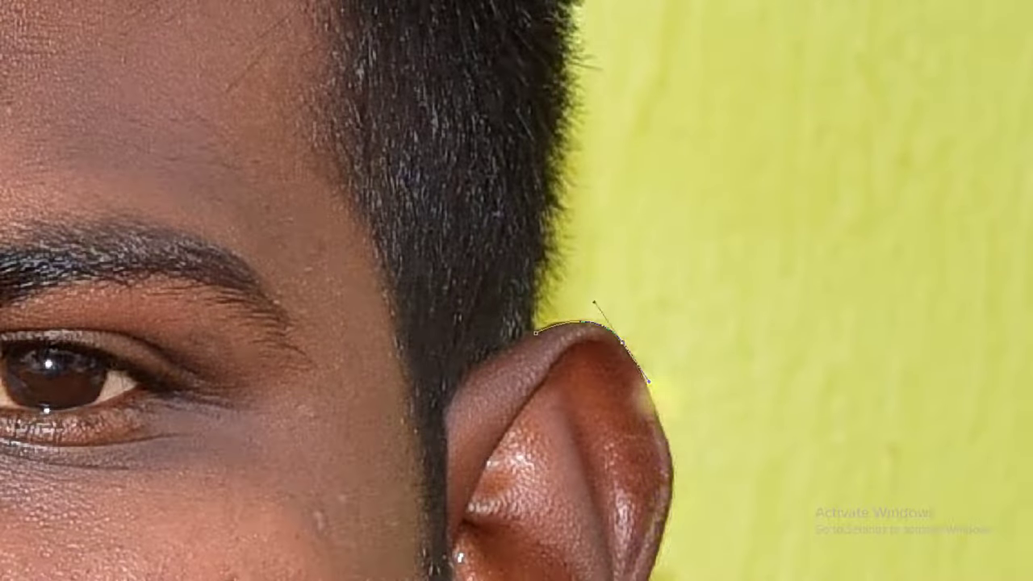
key("ctrl+z")
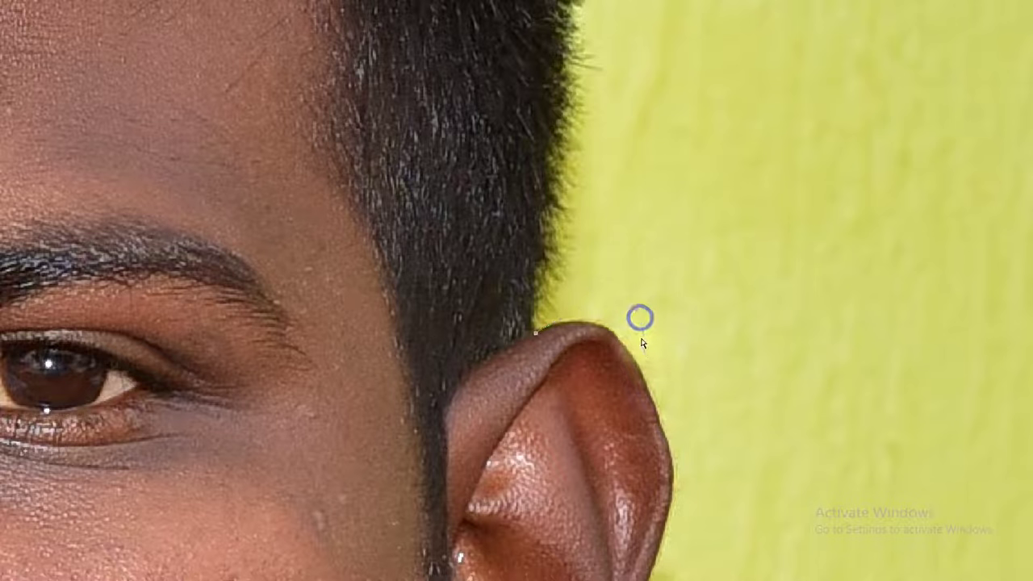
left_click_drag(622, 331, 657, 380)
left_click(663, 495)
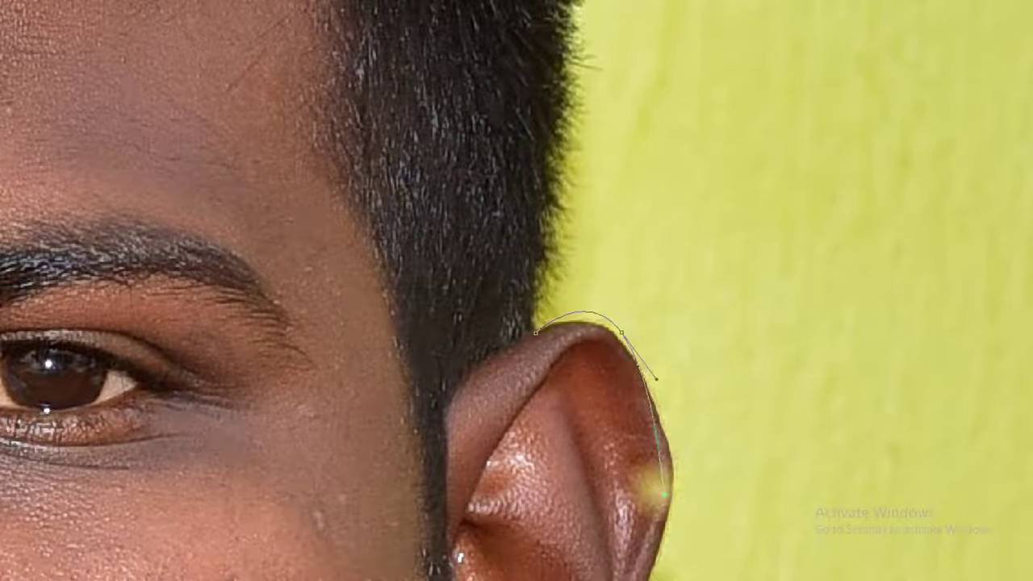
key("ctrl+z")
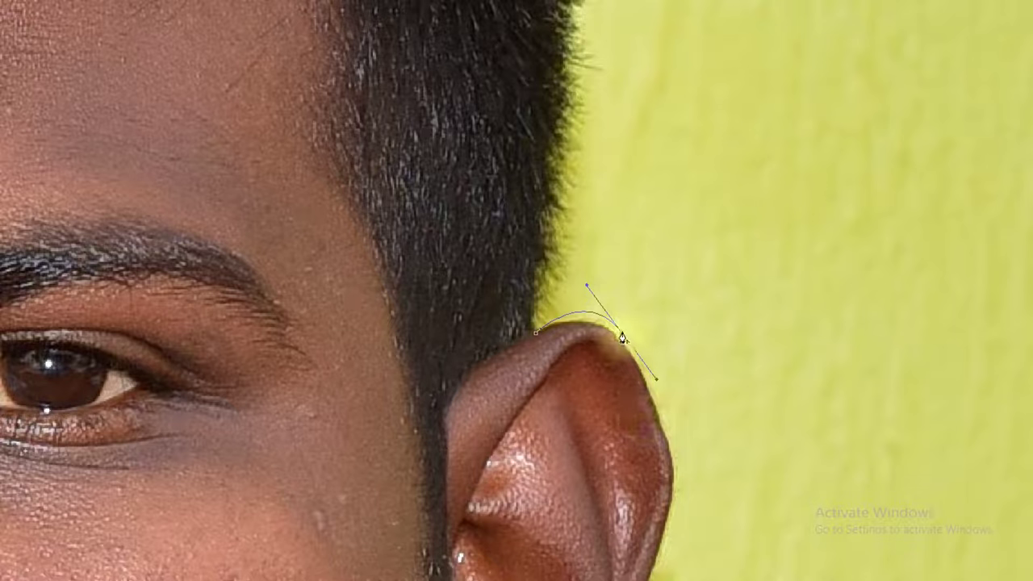
left_click(671, 470)
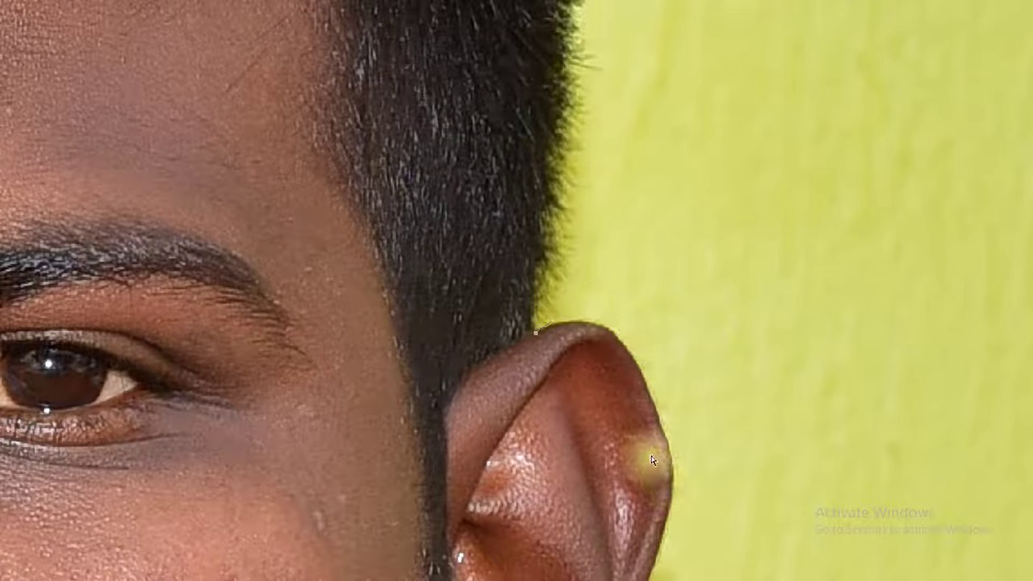
Step: Place curved anchors down the hair's outer edge beside the temple
left_click_drag(570, 115, 653, 386)
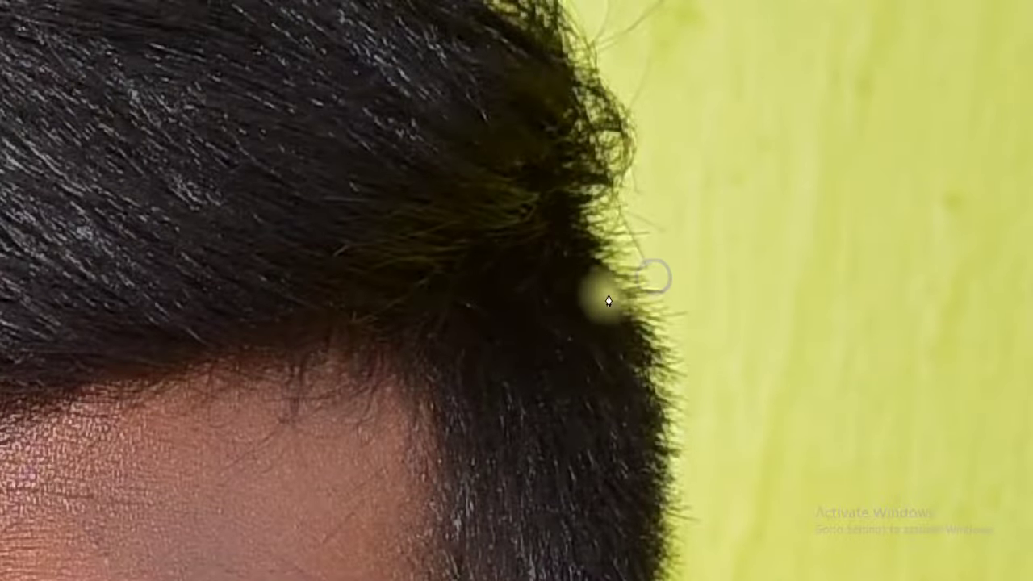
left_click_drag(613, 283, 589, 218)
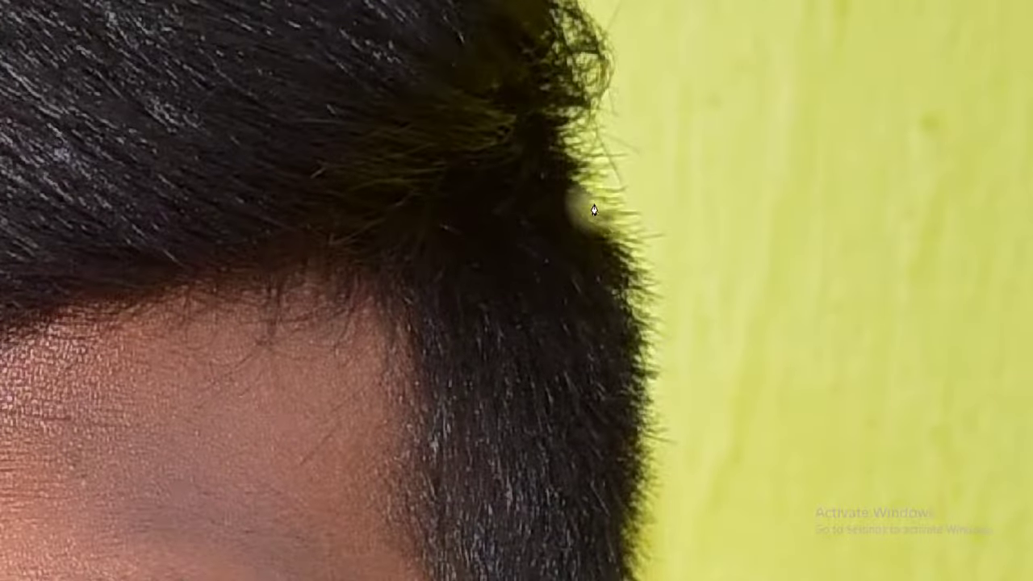
left_click(594, 206)
mouse_move(637, 381)
left_mouse_down()
mouse_move(637, 482)
mouse_move(619, 326)
left_mouse_up()
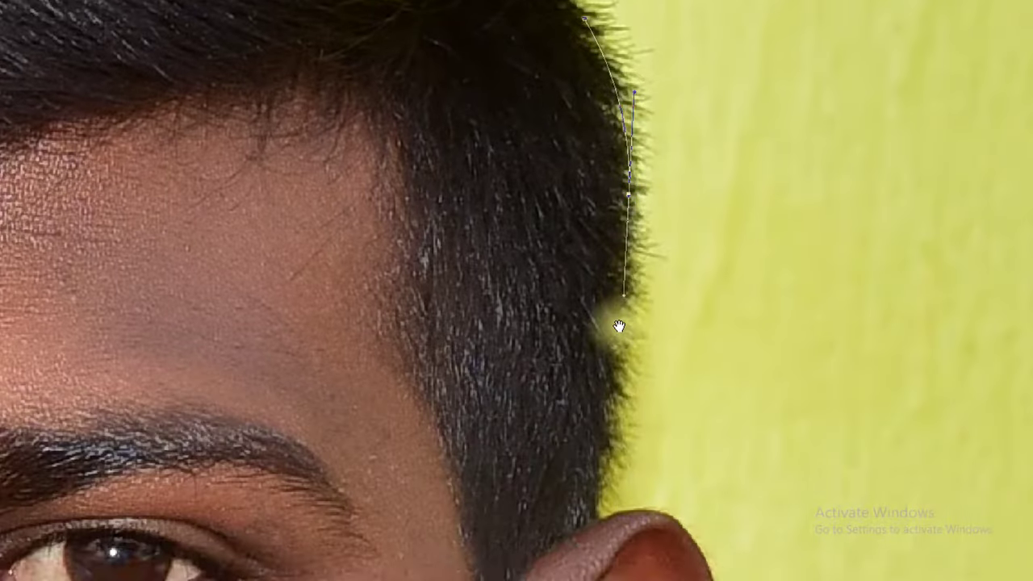
left_click_drag(596, 476, 595, 527)
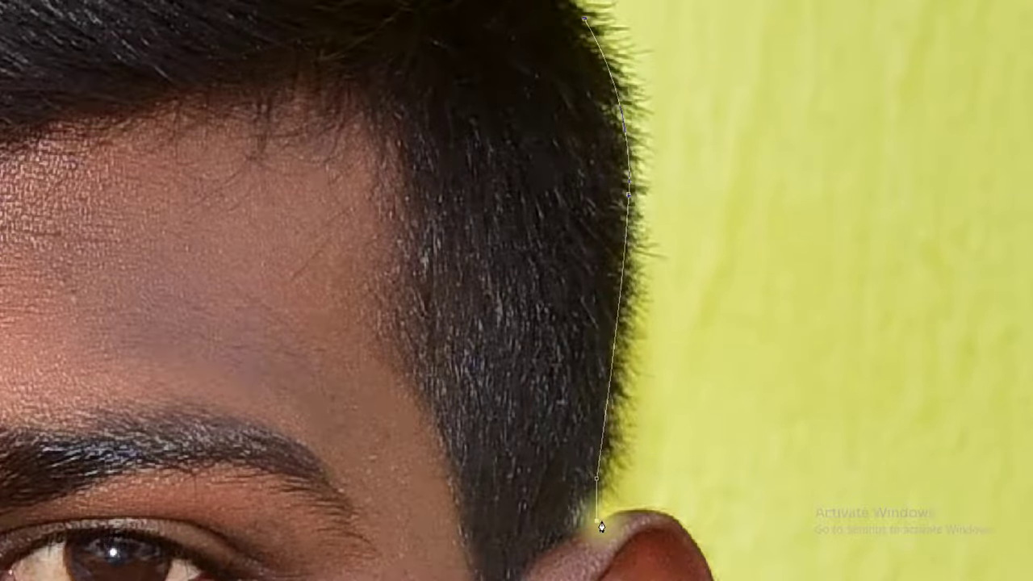
Step: Zoom in on the ear and continue the path over its top and down the outer rim
left_click_drag(600, 524, 539, 154)
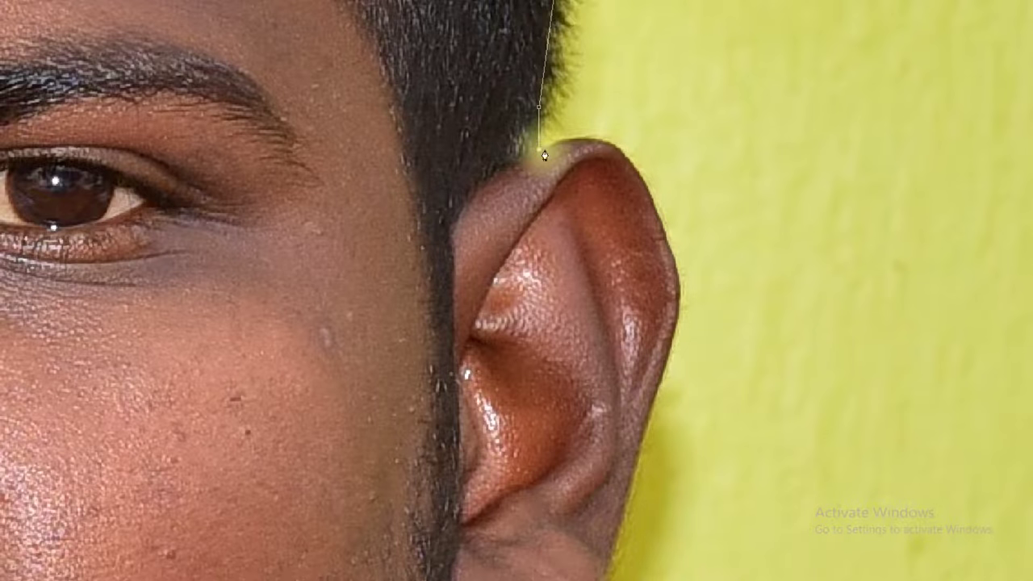
left_click(539, 149)
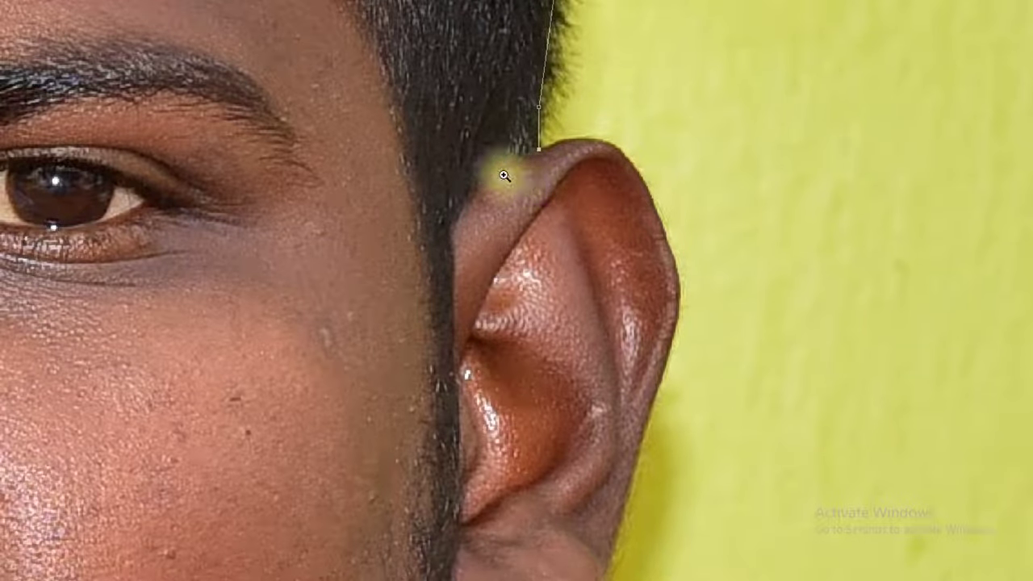
left_click_drag(487, 102, 706, 393)
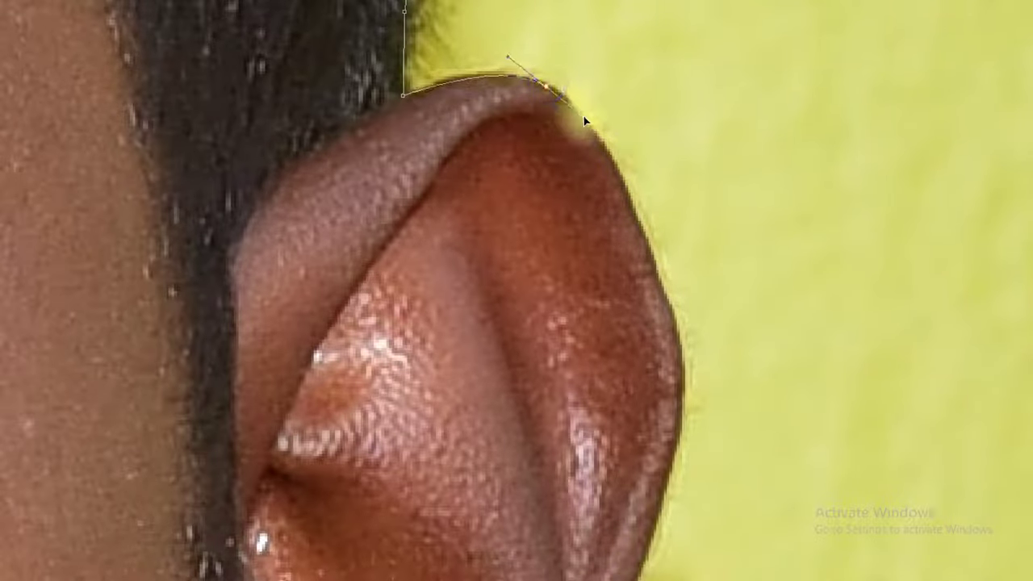
left_click(645, 246)
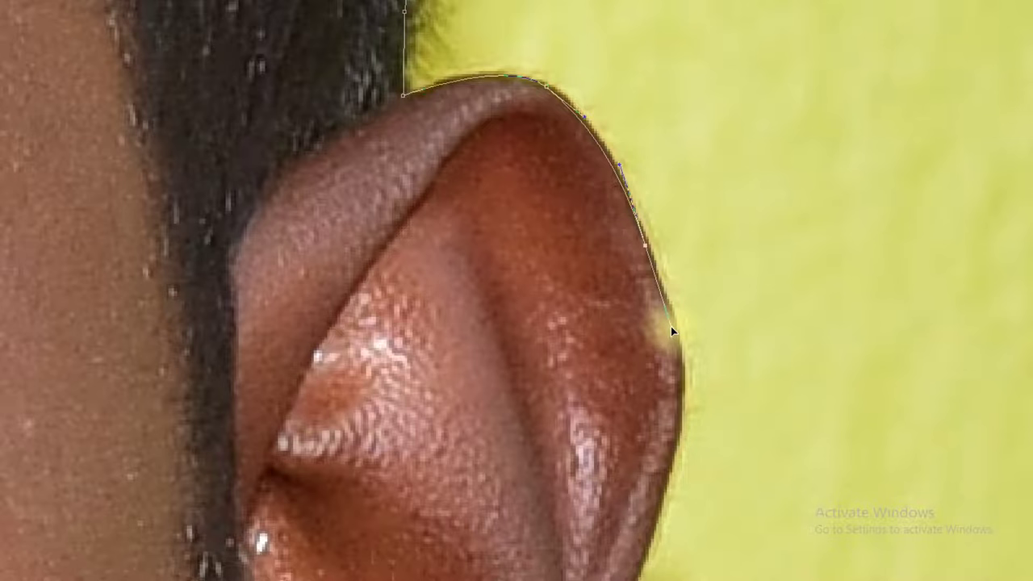
left_click_drag(673, 462, 653, 526)
left_click(633, 579)
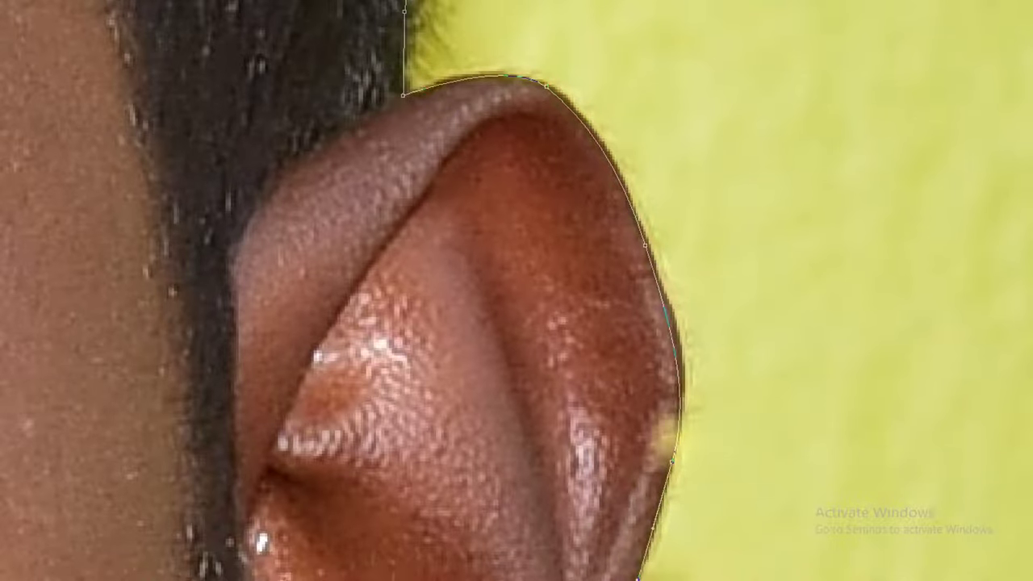
scroll(657, 544, "down", 5)
Step: Add anchors above the earlobe and a curved point at its edge
scroll(641, 362, "down", 1)
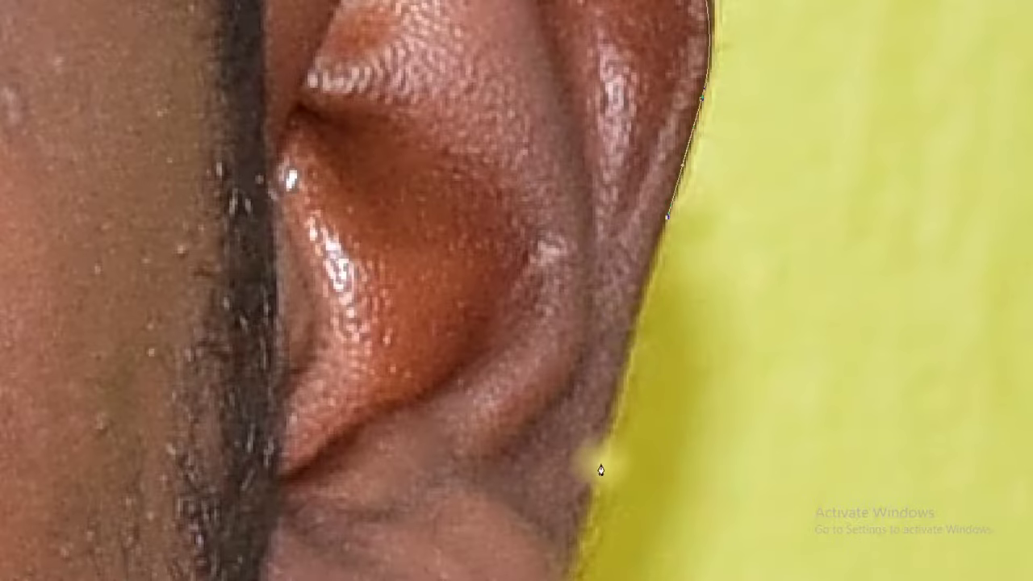
scroll(590, 525, "down", 3)
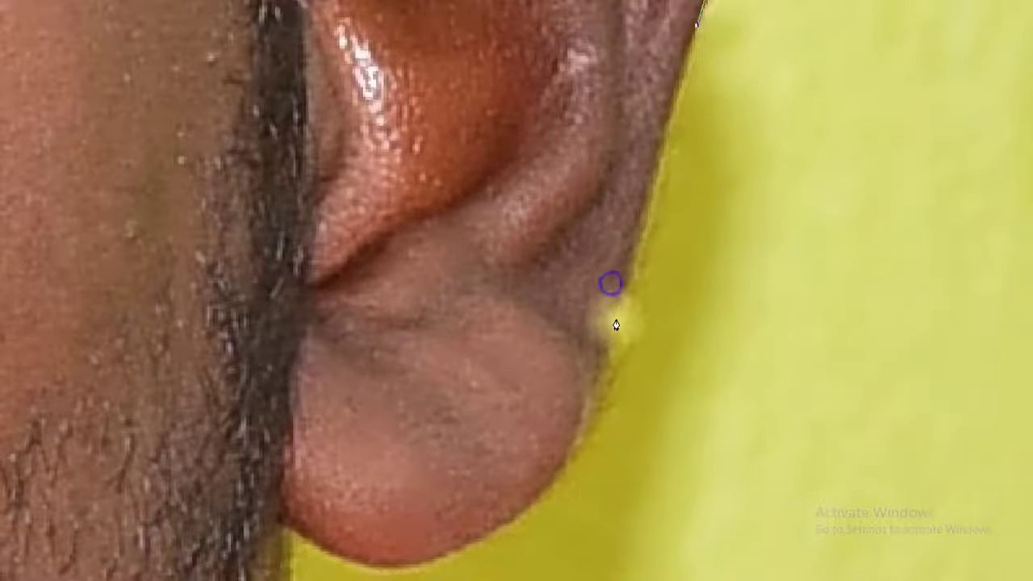
left_click_drag(556, 486, 603, 337)
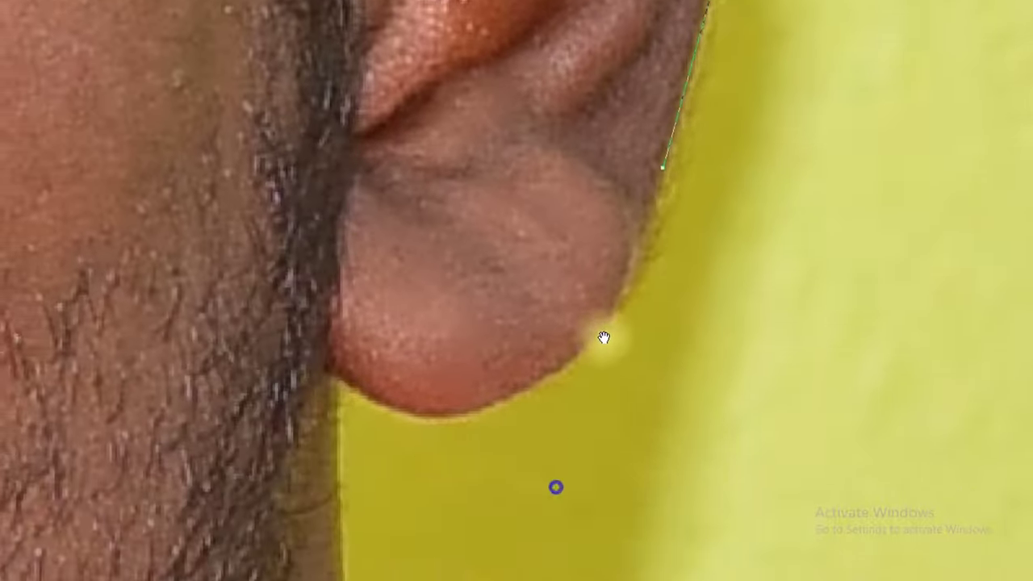
scroll(604, 338, "down", 1)
scroll(602, 492, "up", 1)
scroll(703, 357, "up", 1)
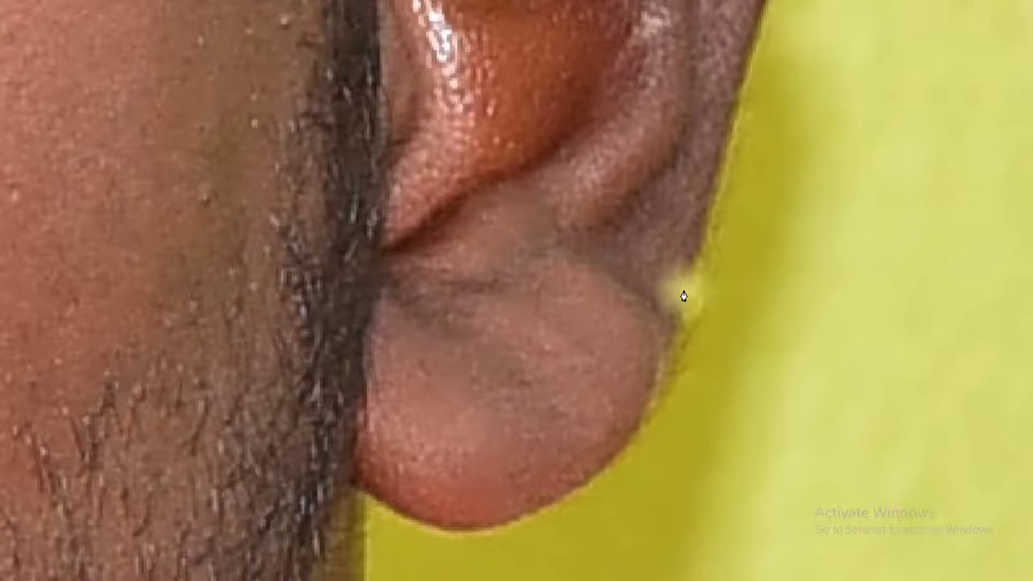
scroll(683, 296, "up", 1)
scroll(687, 196, "up", 1)
left_click(713, 323)
scroll(643, 538, "down", 1)
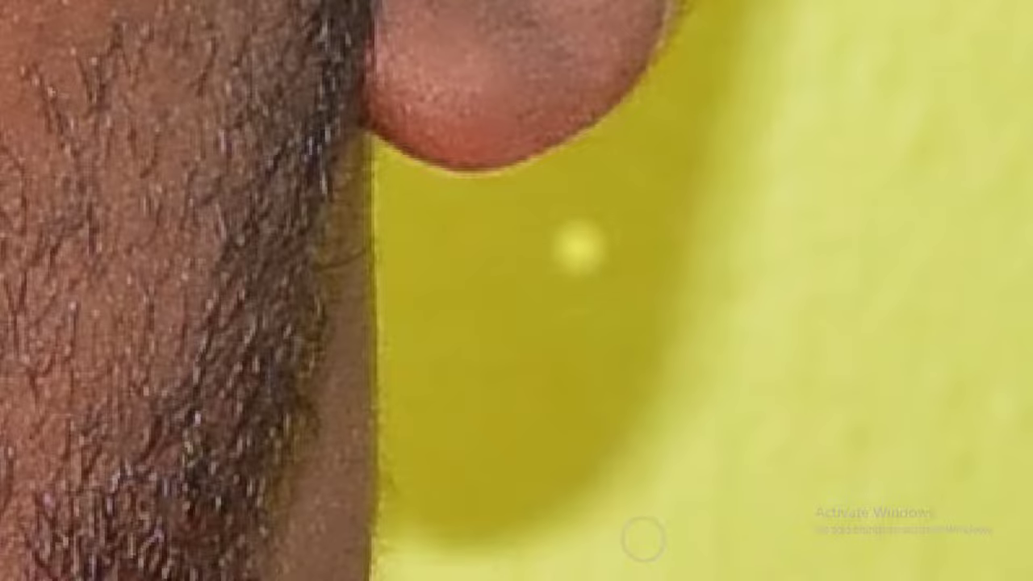
scroll(657, 429, "up", 1)
left_click_drag(661, 469, 648, 486)
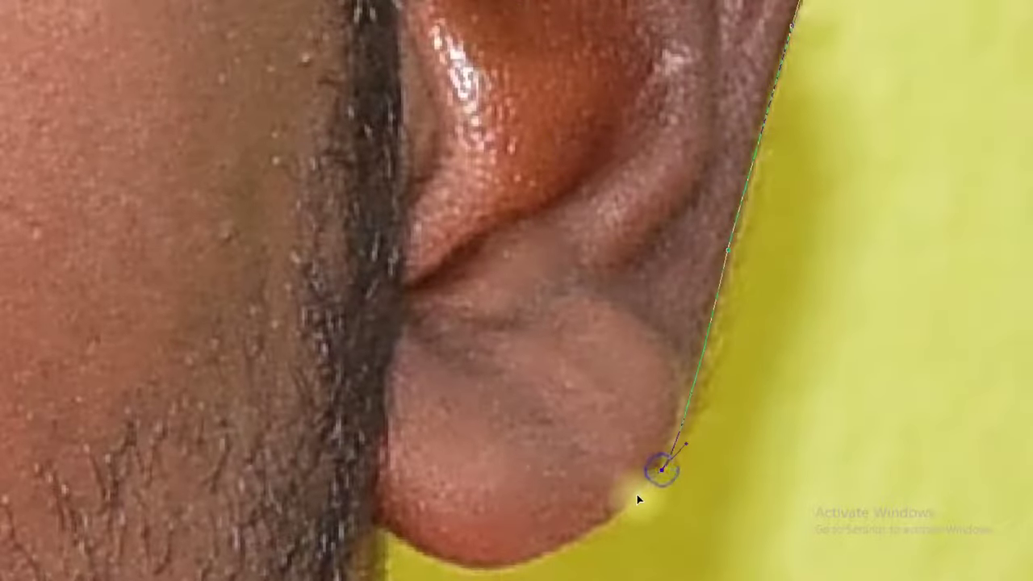
Step: Curve the path smoothly under the earlobe to where it meets the cheek
scroll(638, 499, "down", 5)
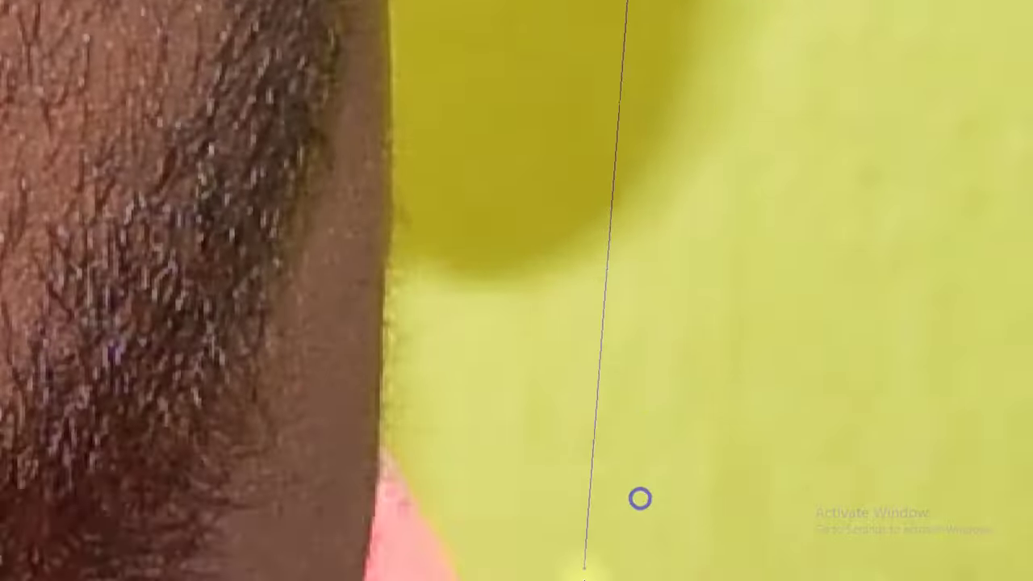
scroll(584, 569, "down", 5)
scroll(585, 568, "down", 3)
scroll(584, 569, "down", 3)
scroll(583, 569, "down", 3)
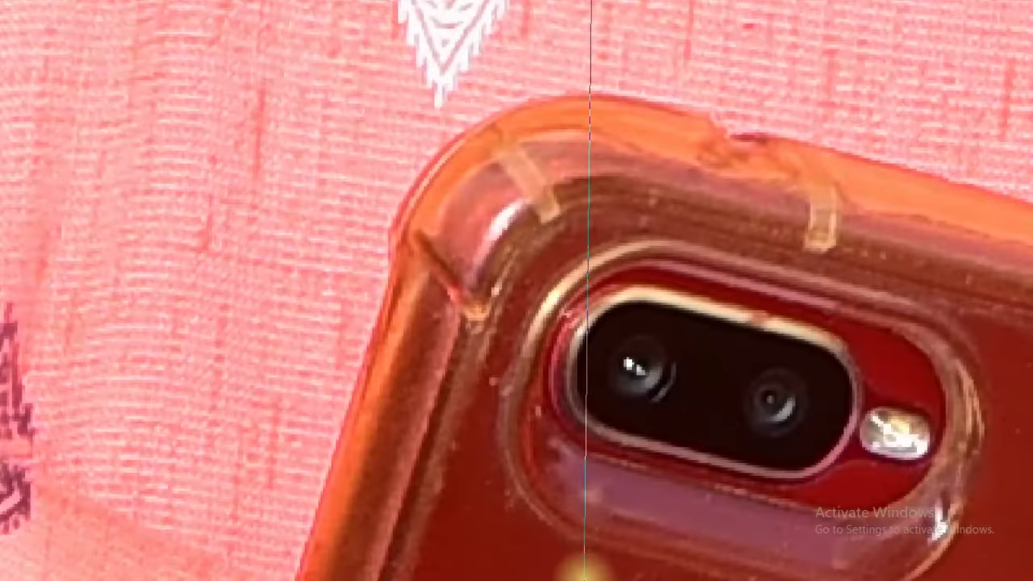
key("ctrl+0")
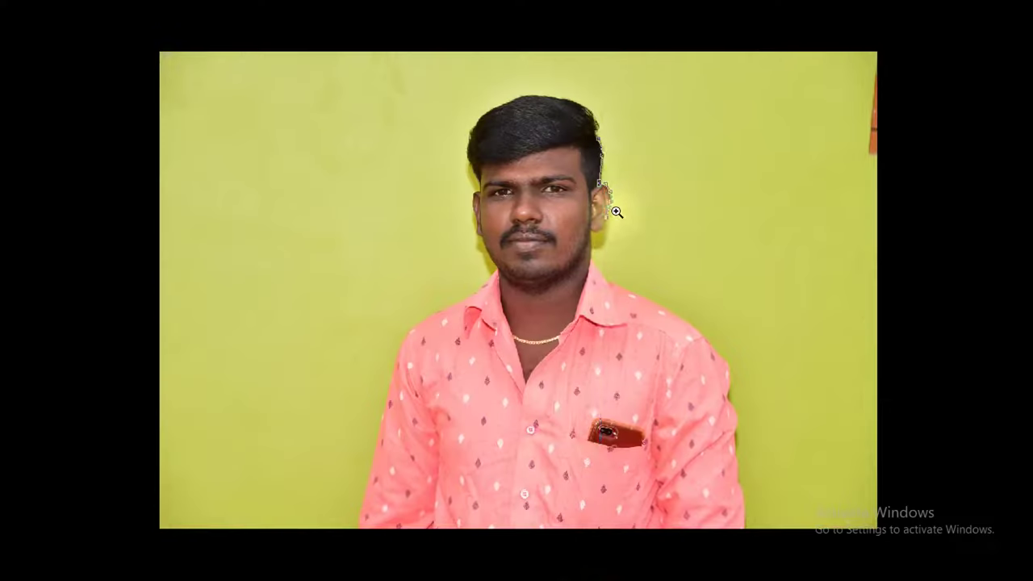
scroll(612, 211, "up", 10)
scroll(564, 251, "down", 2)
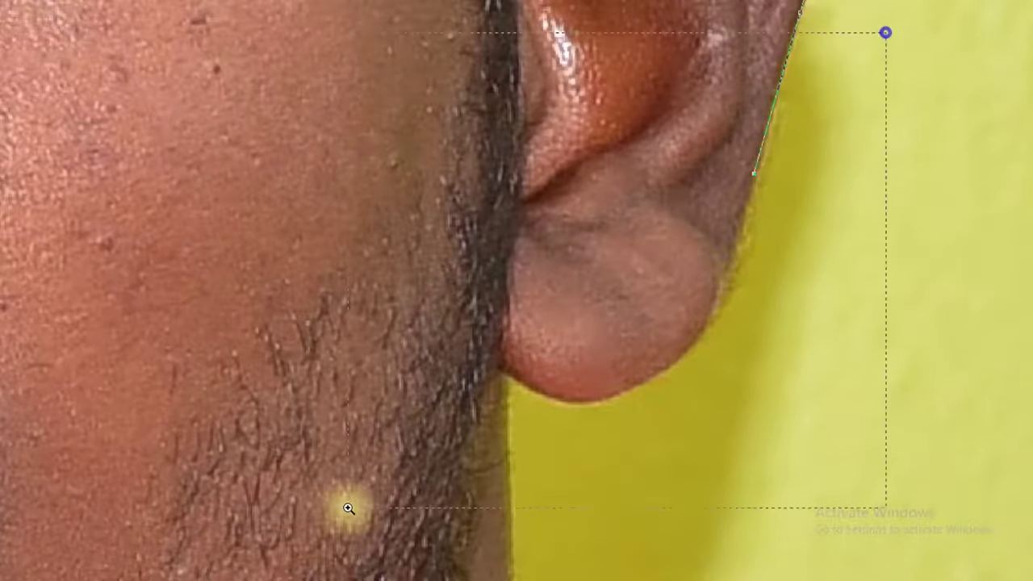
scroll(510, 416, "up", 2)
left_click_drag(510, 415, 543, 460)
left_click_drag(645, 481, 579, 535)
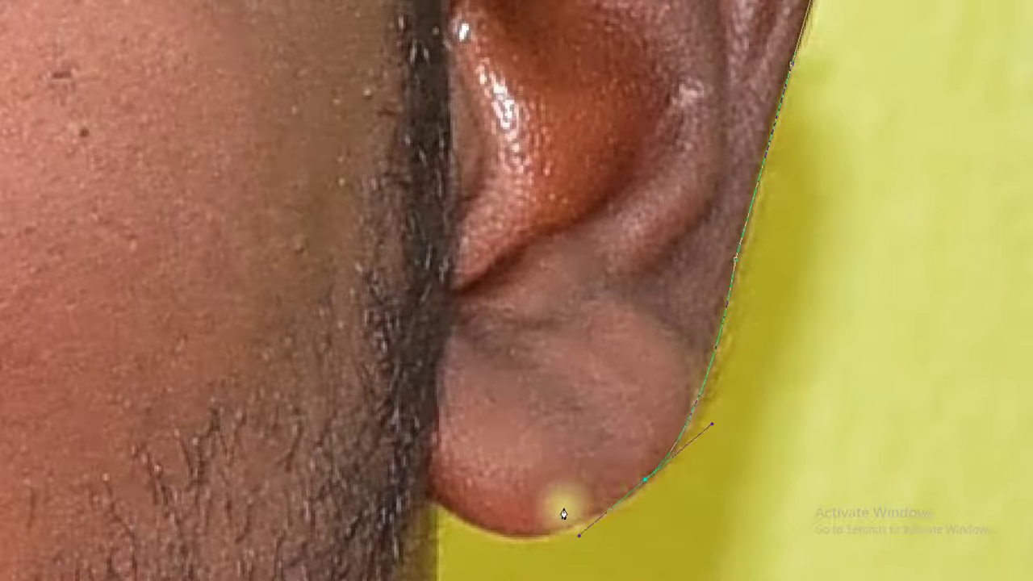
left_click_drag(489, 529, 441, 507)
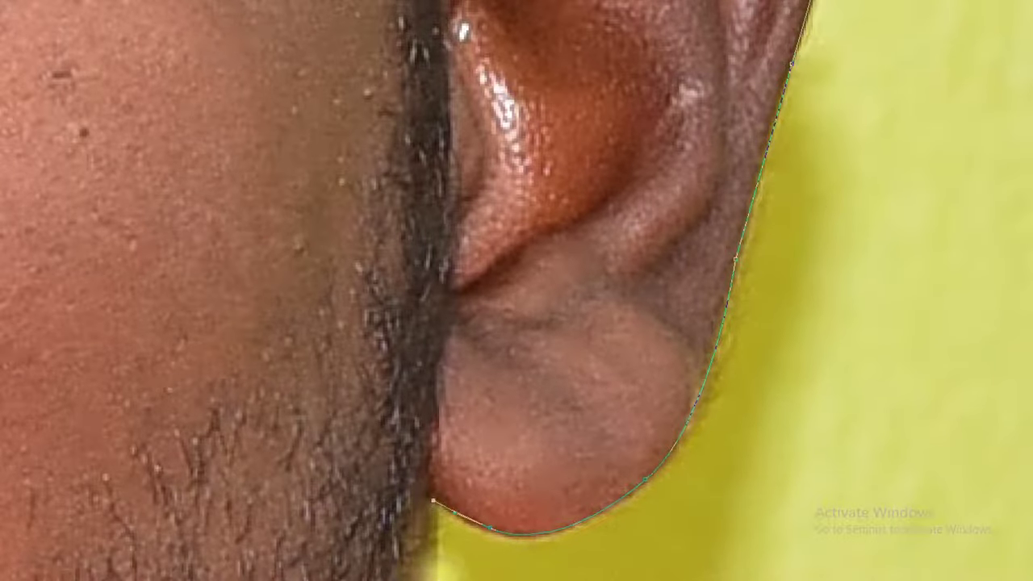
scroll(437, 575, "down", 5)
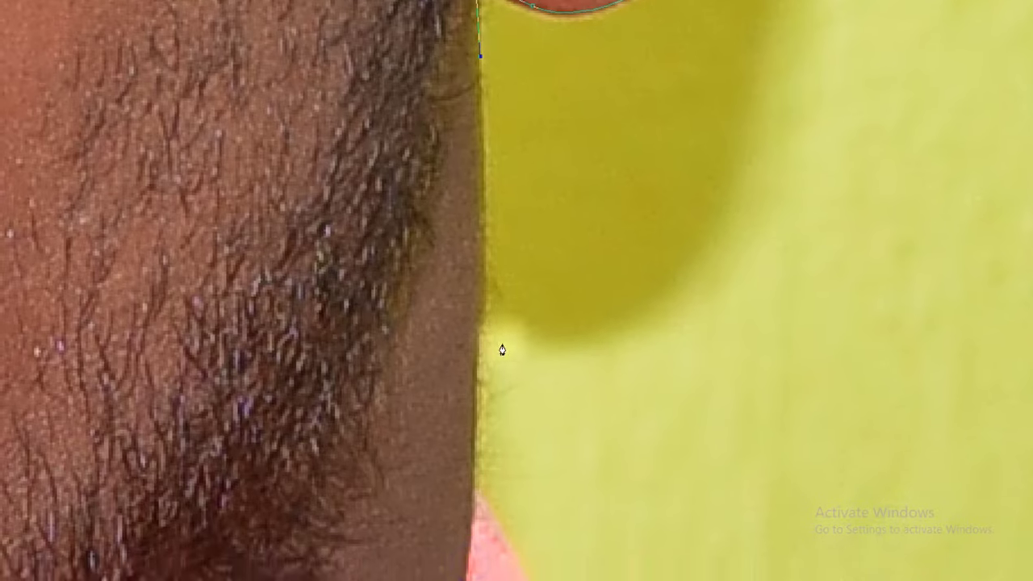
Step: Extend the path down the jaw and along the pink shirt's collar edge
left_click(470, 489)
left_click(530, 578)
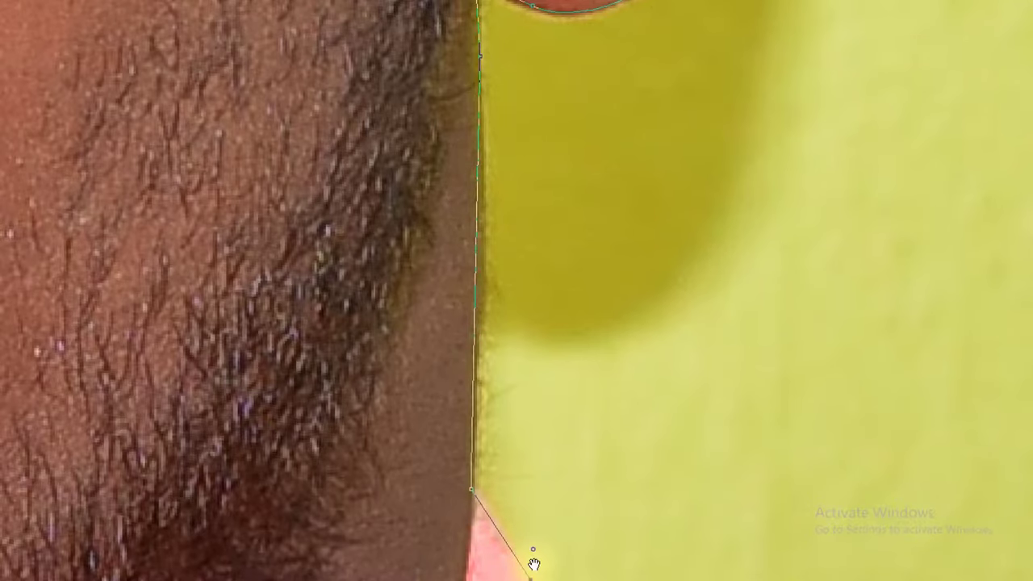
scroll(533, 563, "down", 5)
left_click(761, 418)
left_click(866, 411)
left_click(928, 463)
left_click(1031, 517)
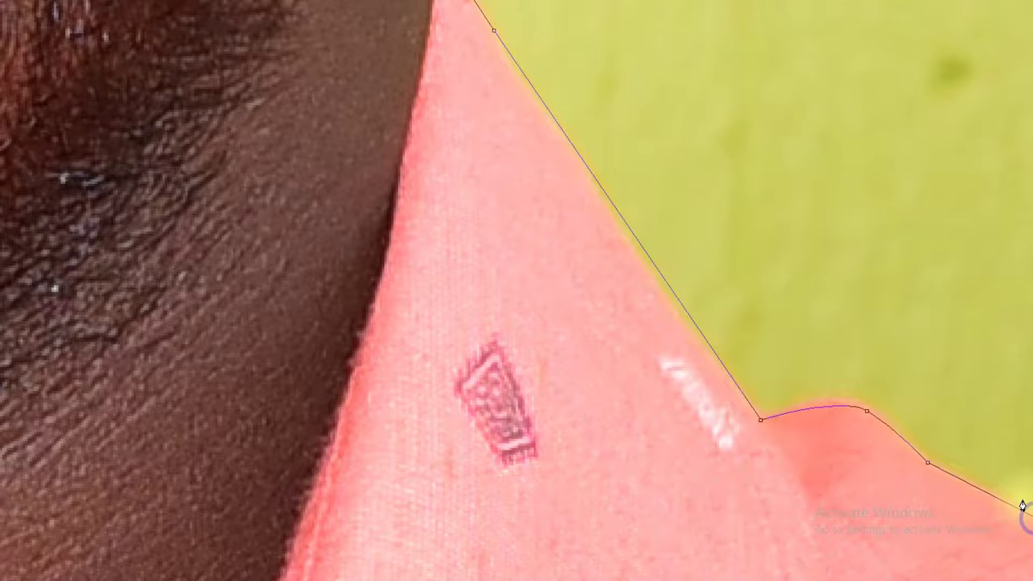
Step: Place a corner anchor at the shirt's corner and curved anchors along the shoulder edge
left_click_drag(728, 369, 543, 410)
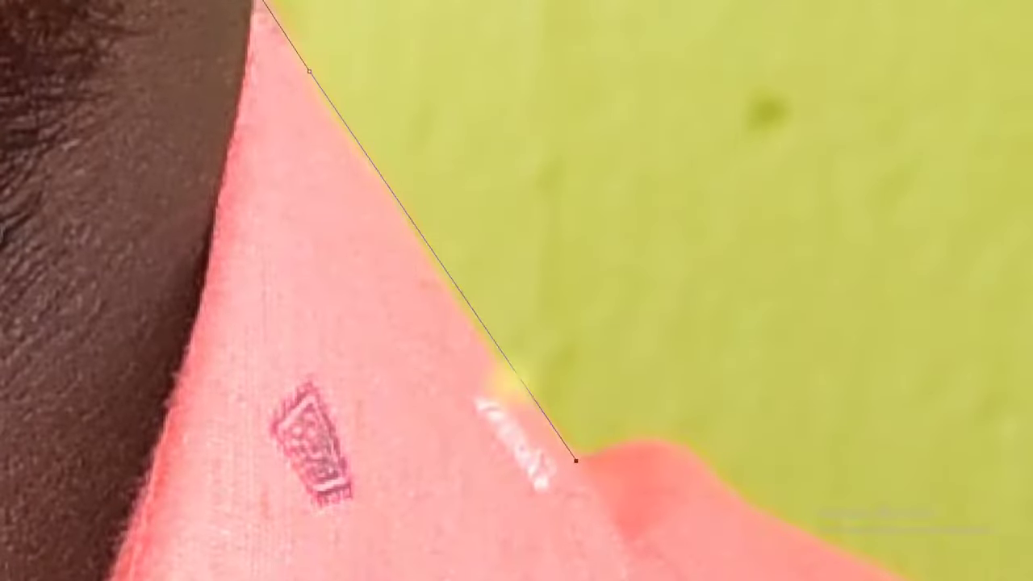
left_click(520, 398)
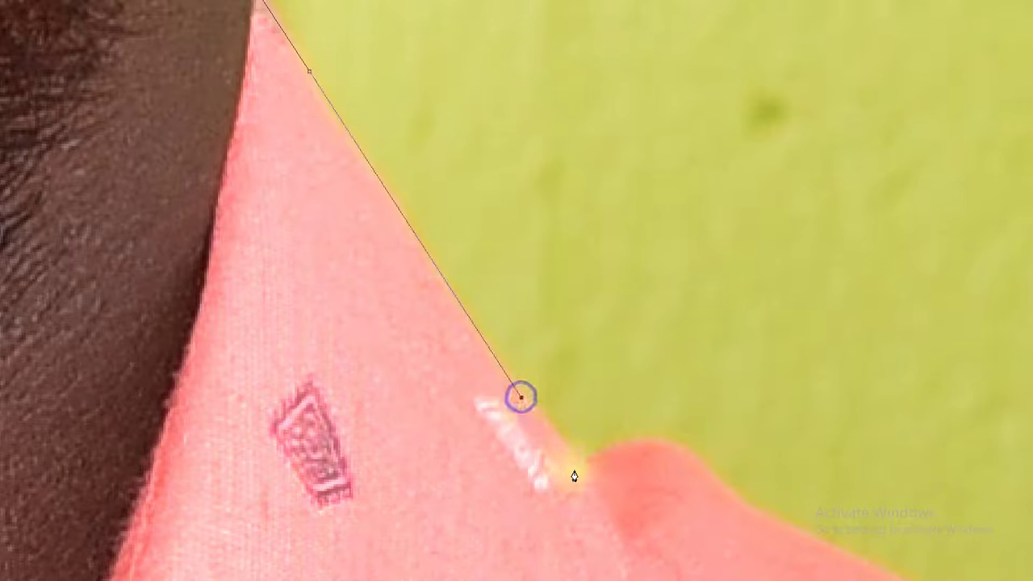
left_click_drag(576, 465, 629, 495)
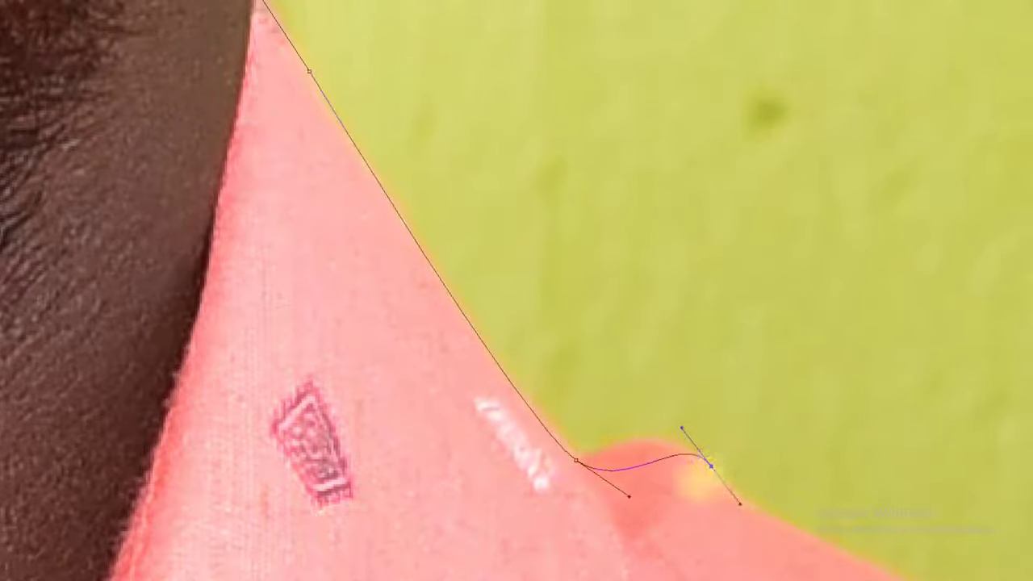
left_click_drag(623, 464, 557, 411)
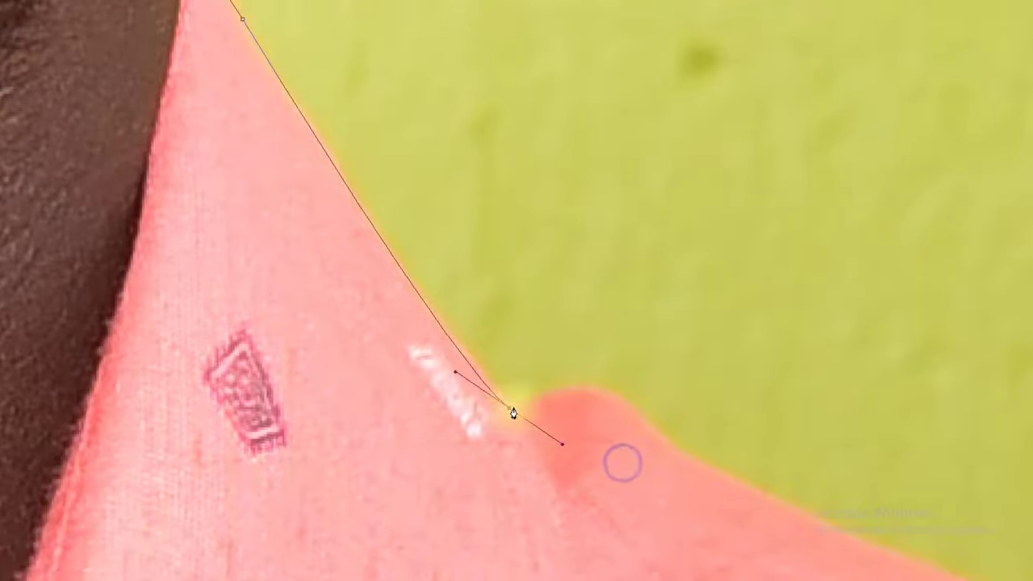
left_click_drag(619, 400, 667, 442)
left_click_drag(618, 396, 645, 419)
left_click_drag(686, 456, 728, 481)
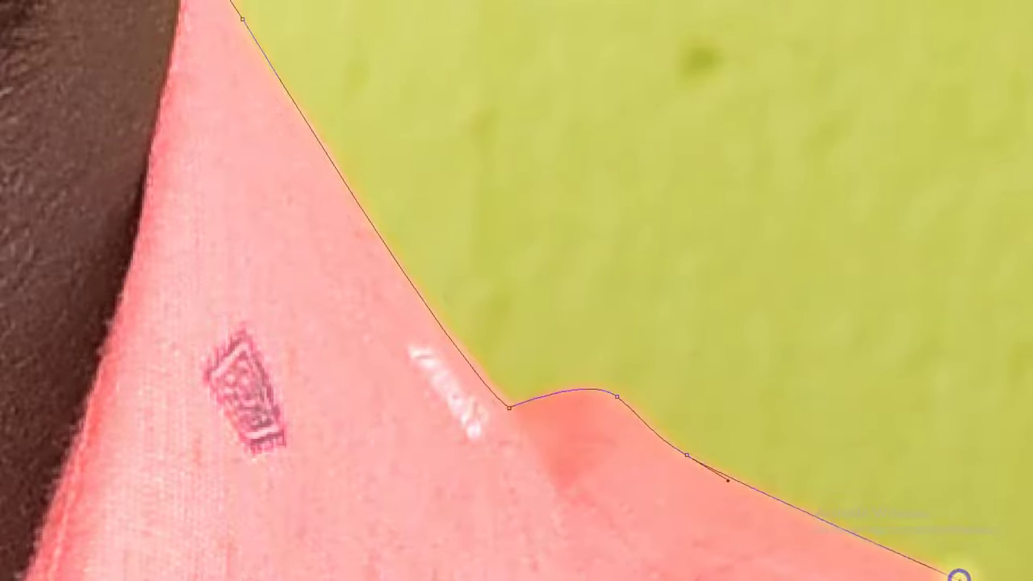
Step: Pan along the shoulder and place another anchor on the shoulder edge
left_click_drag(959, 576, 727, 330)
mouse_move(842, 495)
left_mouse_down()
mouse_move(667, 302)
mouse_move(560, 283)
left_mouse_up()
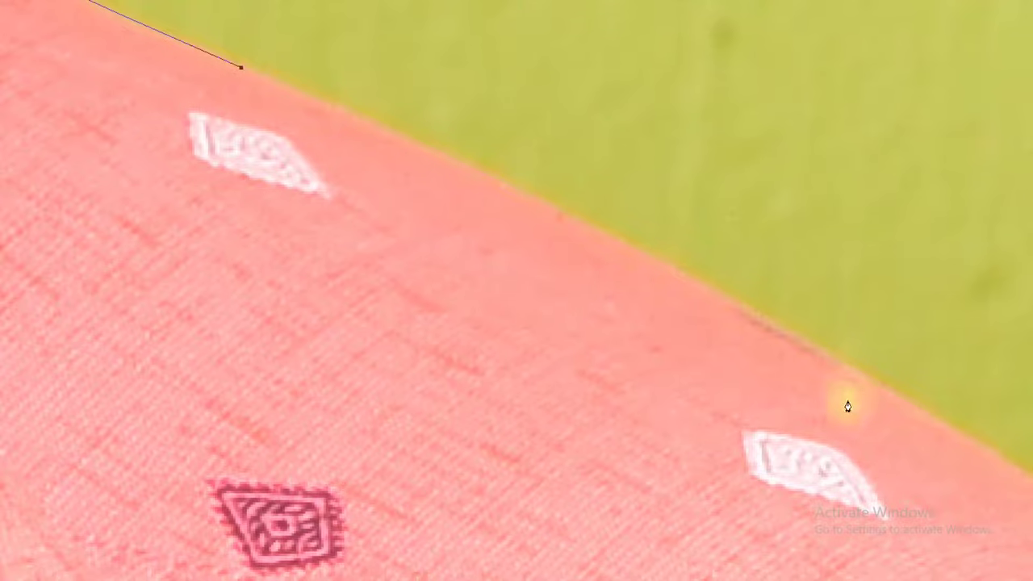
left_click_drag(998, 450, 1025, 476)
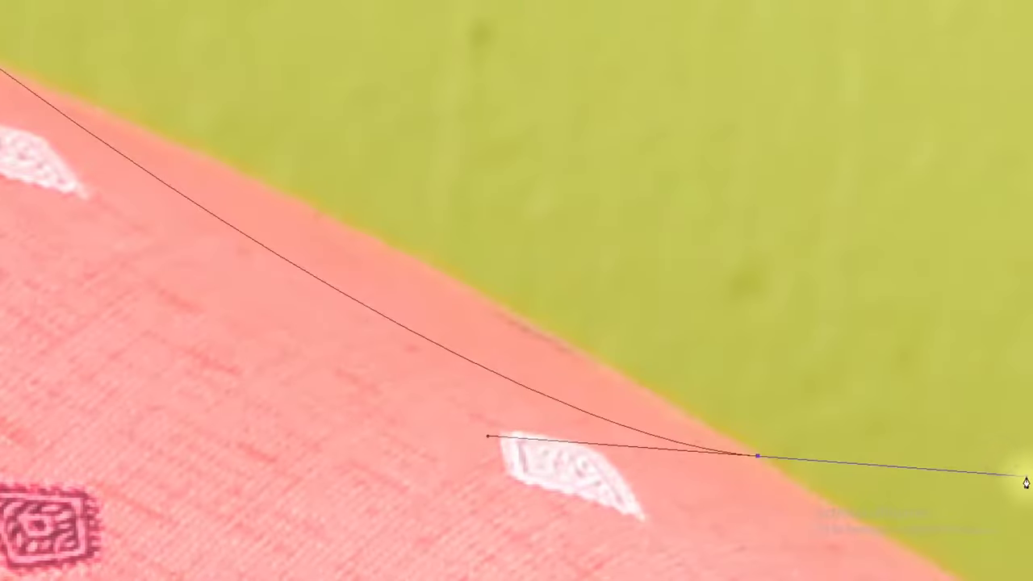
key("Return")
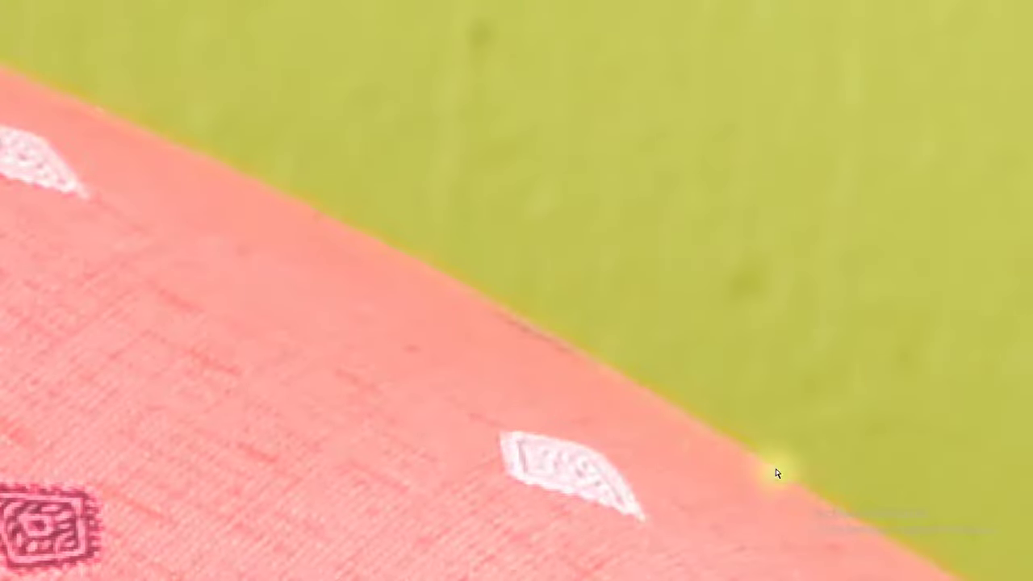
mouse_move(343, 271)
left_mouse_down()
mouse_move(657, 288)
mouse_move(373, 258)
left_mouse_up()
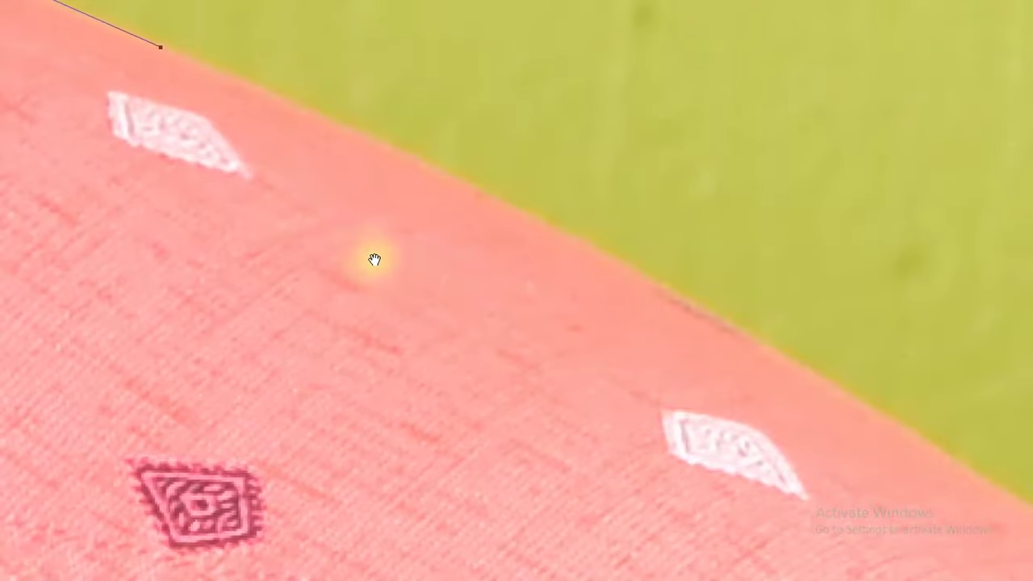
left_click(855, 399)
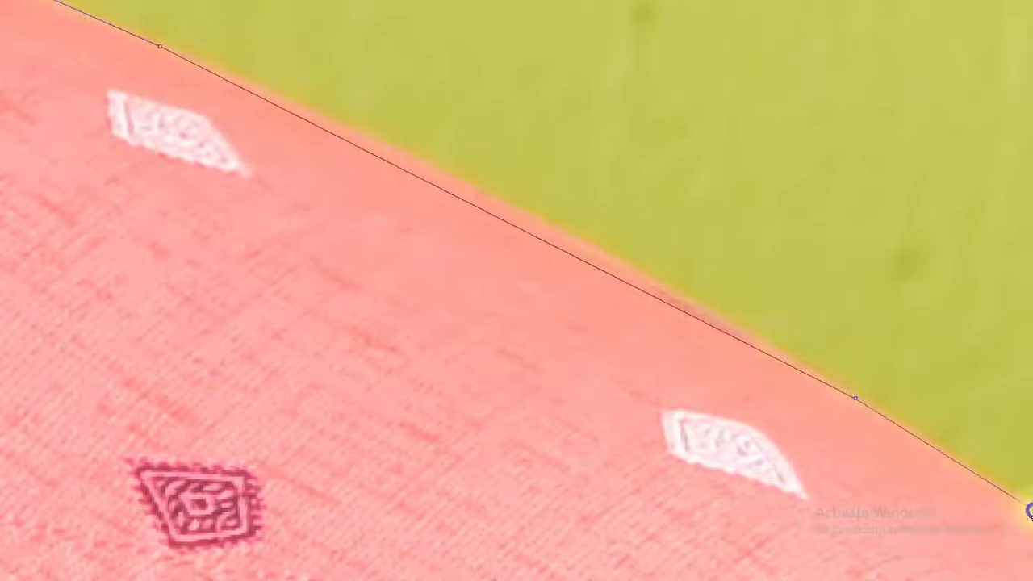
left_click_drag(787, 408, 157, 208)
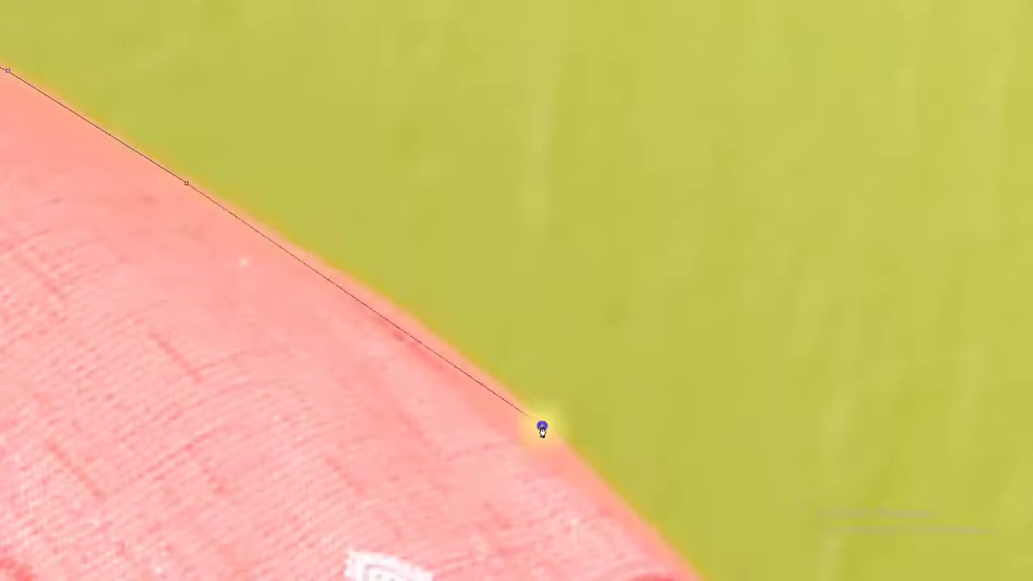
Step: Zoom and pan the view to frame the shirt's shoulder seam
left_click_drag(694, 574, 549, 61)
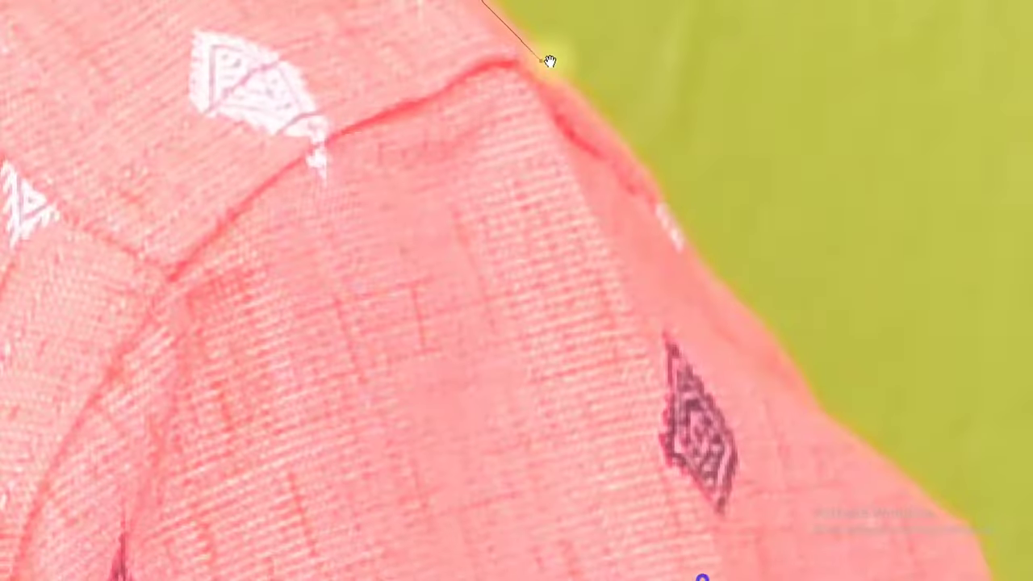
key("ctrl+minus")
key("ctrl+minus")
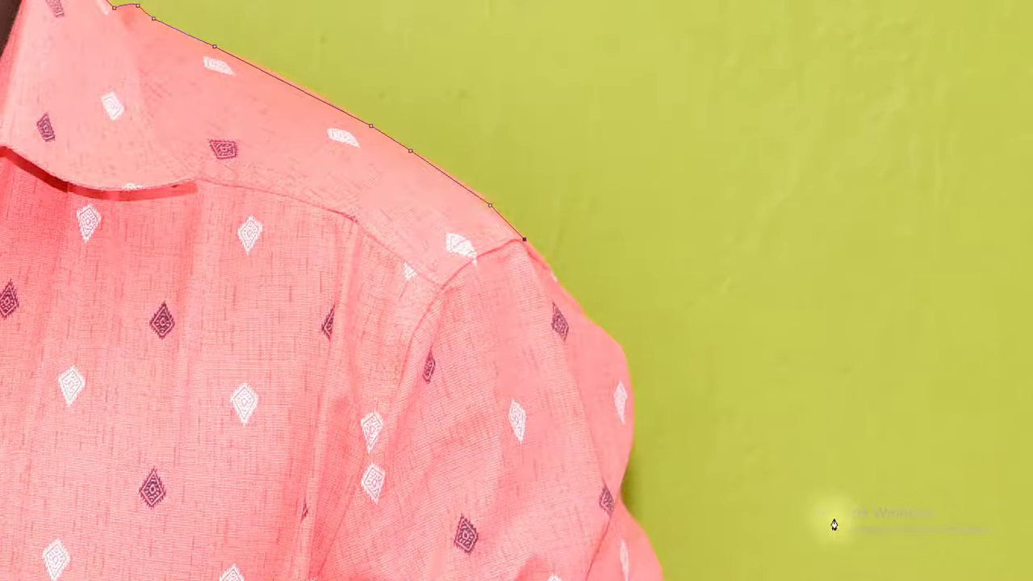
scroll(680, 368, "down", 5)
key("ctrl+minus")
scroll(562, 304, "up", 3)
scroll(734, 517, "right", 3)
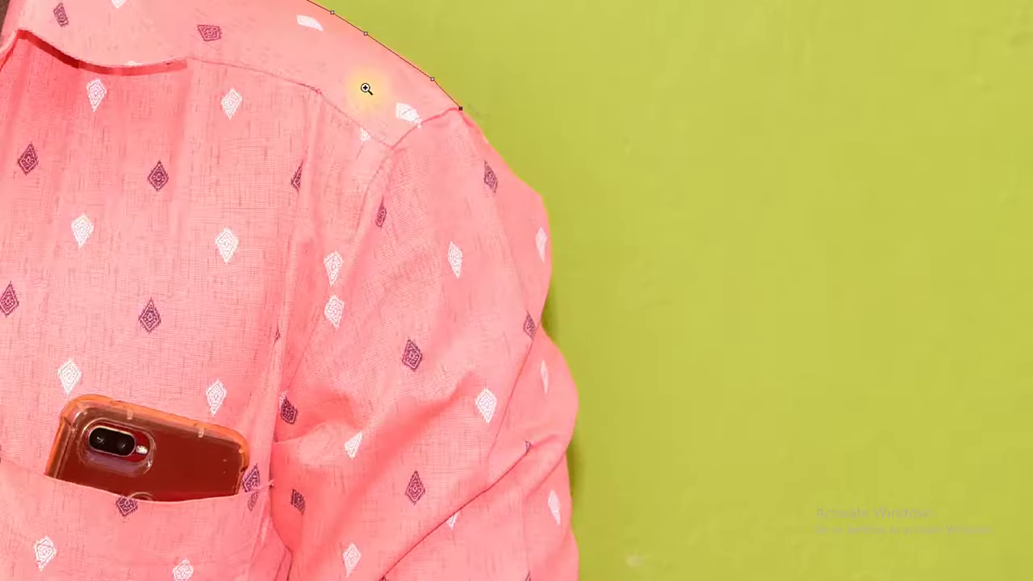
key("ctrl+plus")
scroll(605, 335, "up", 3)
scroll(751, 496, "down", 5)
scroll(650, 341, "up", 5)
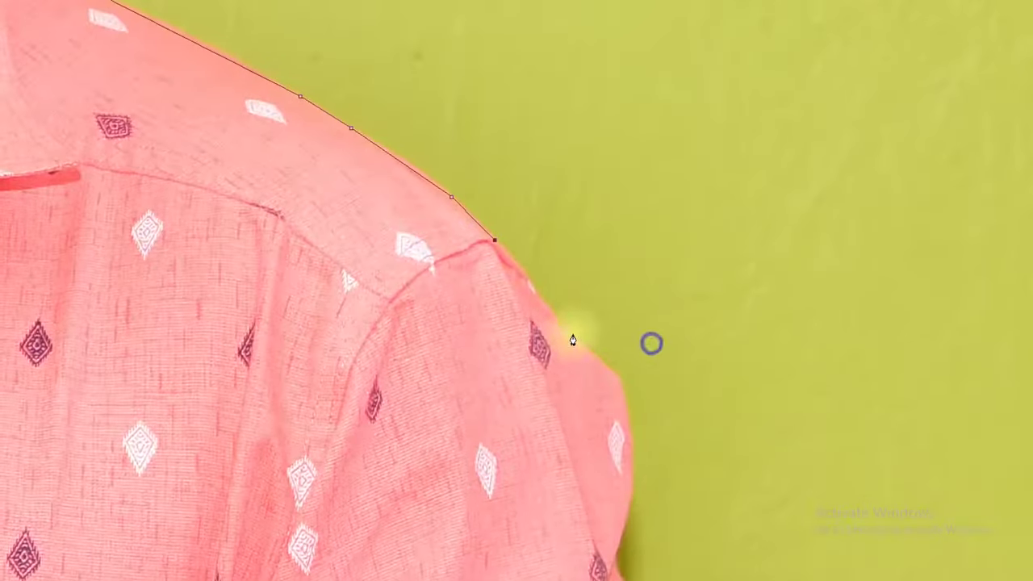
Step: Add curved anchors down the sleeve edge, then fit the whole photo on screen
left_click(605, 370)
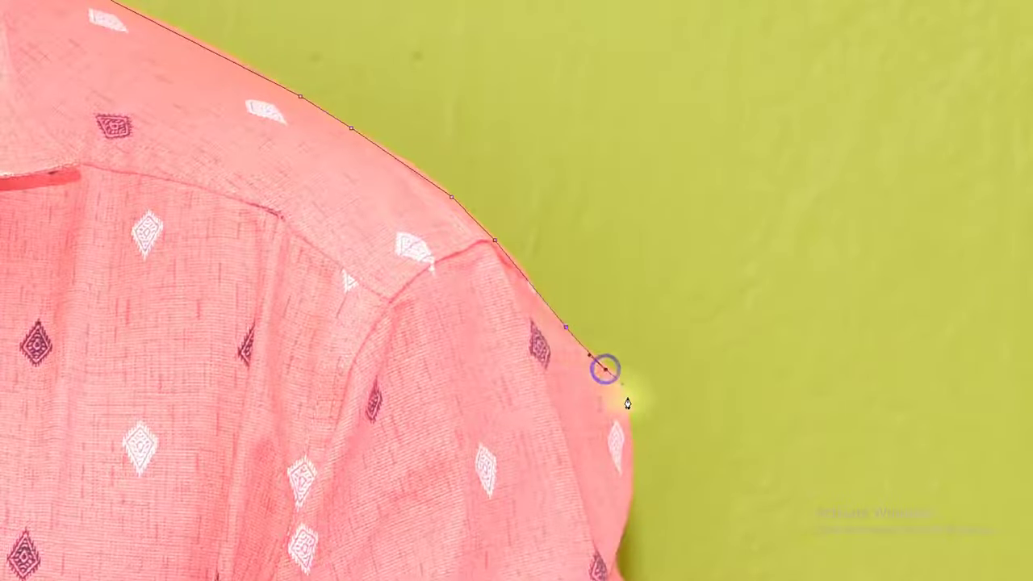
left_click_drag(631, 482, 627, 516)
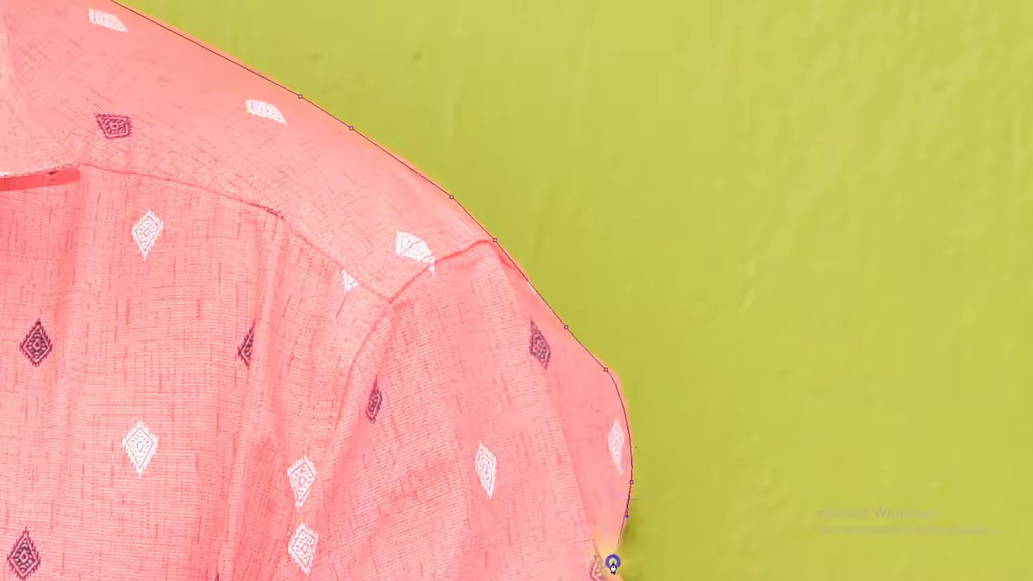
left_click_drag(613, 563, 613, 532)
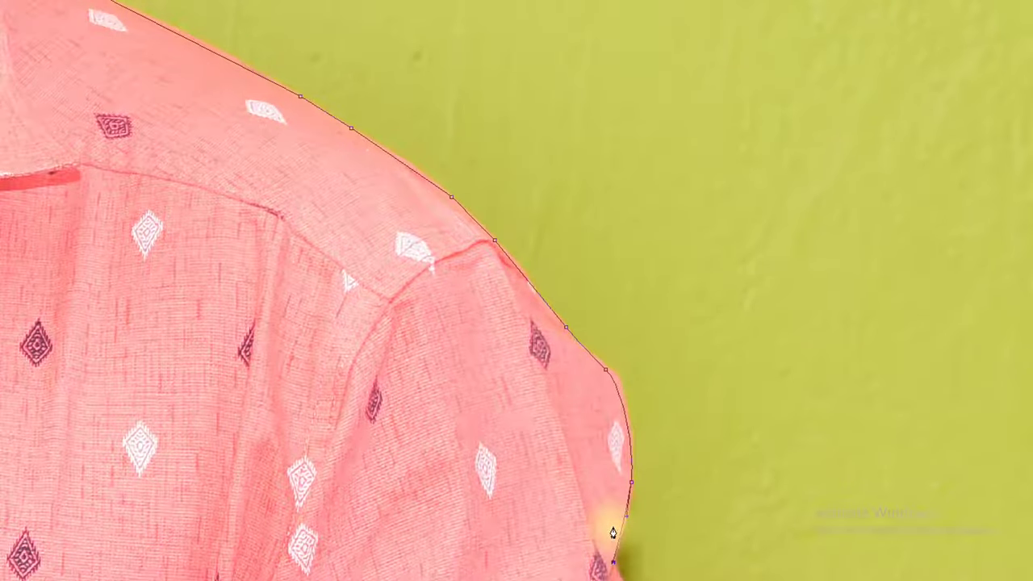
key("ctrl+0")
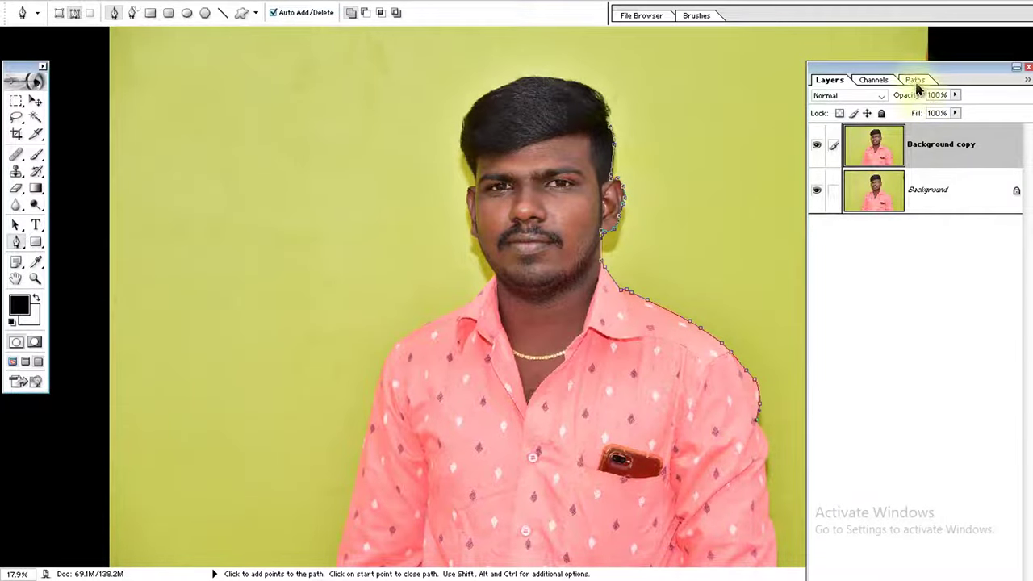
Step: Show the Paths panel, reopen layered DSC_1378.psd full screen, and zoom in on the face
left_click(915, 81)
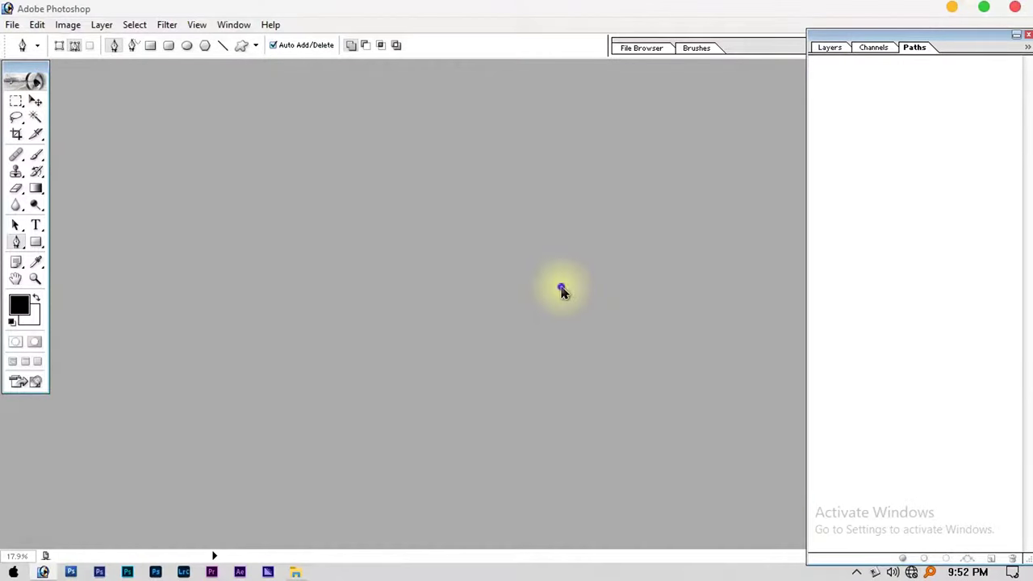
key("ctrl+o")
double_click(392, 133)
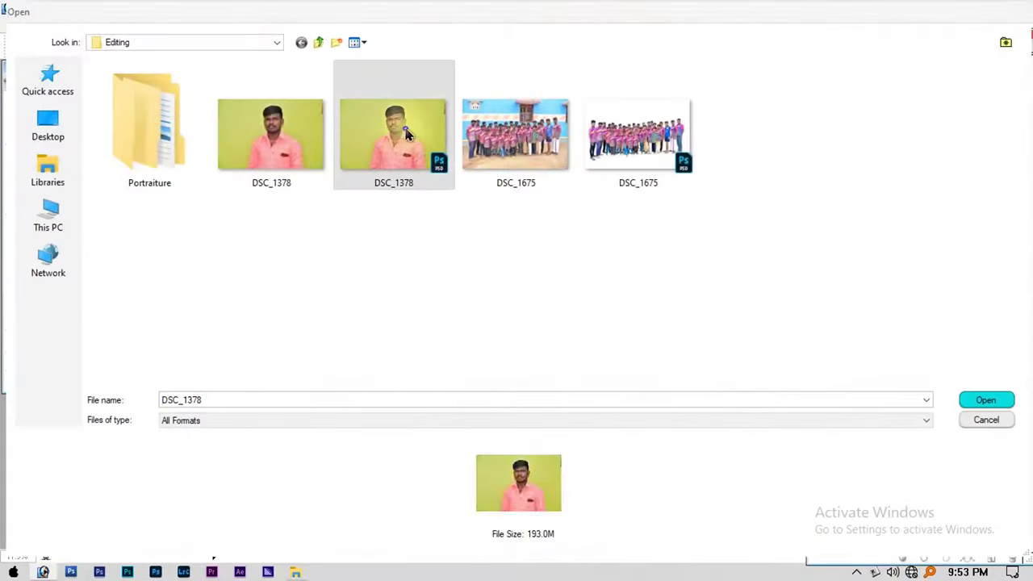
key("f")
key("f")
left_click_drag(511, 148, 706, 317)
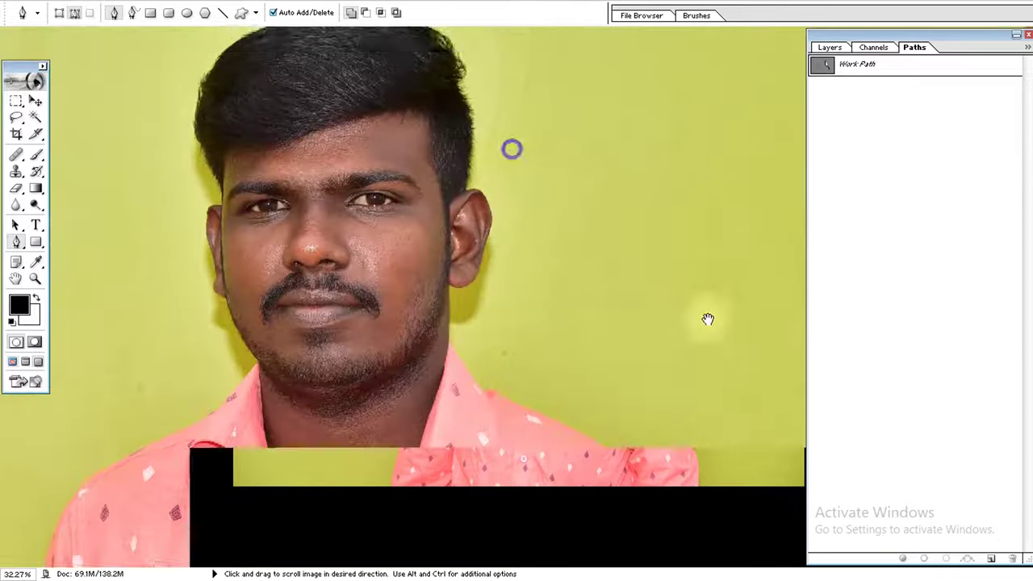
Step: Select Work Path and zoom in to its last anchors on the right sleeve
left_click(822, 69)
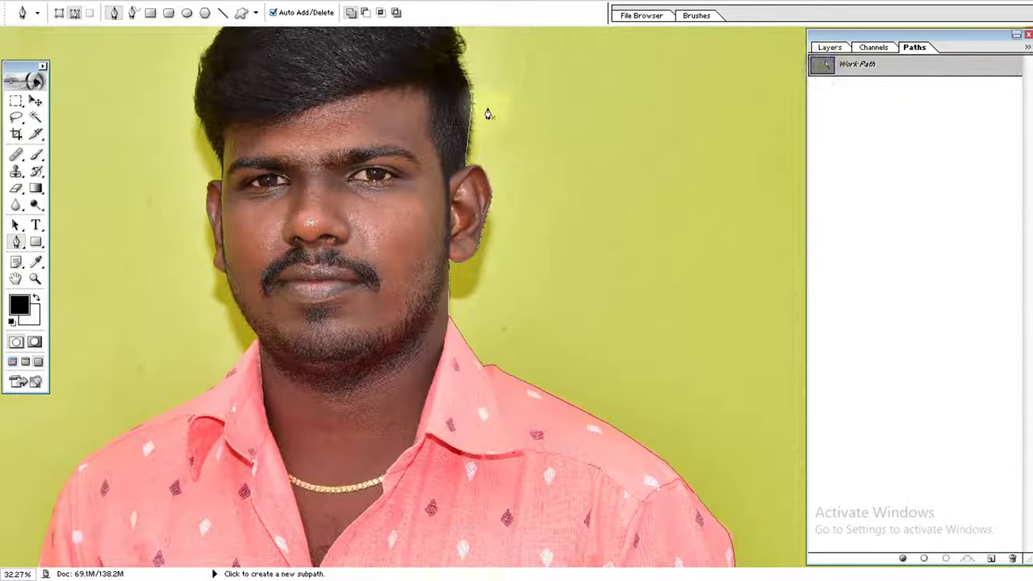
scroll(458, 345, "down", 5)
left_click_drag(627, 477, 764, 341)
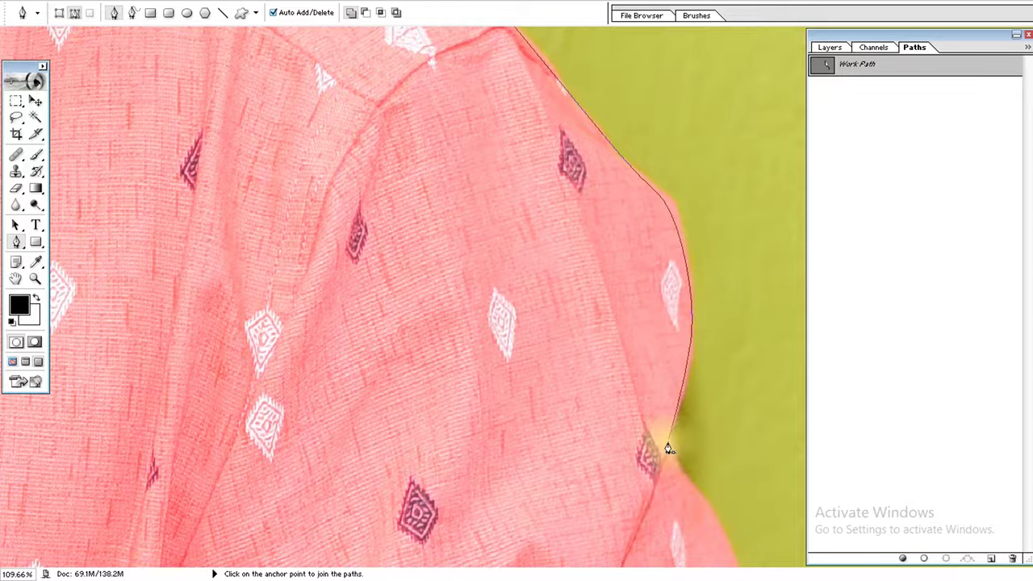
left_click_drag(638, 436, 667, 457)
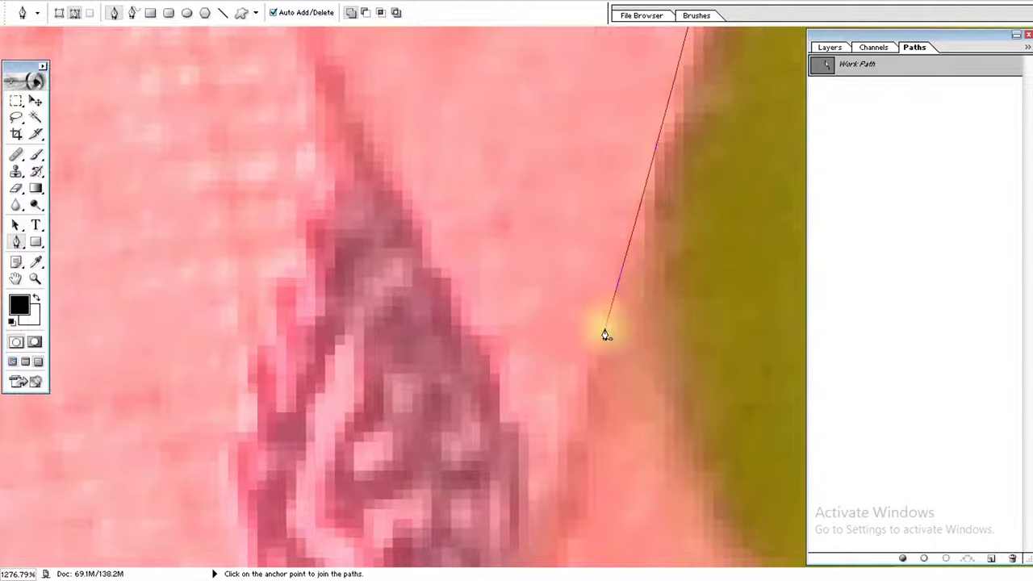
key("ctrl+minus")
key("ctrl+0")
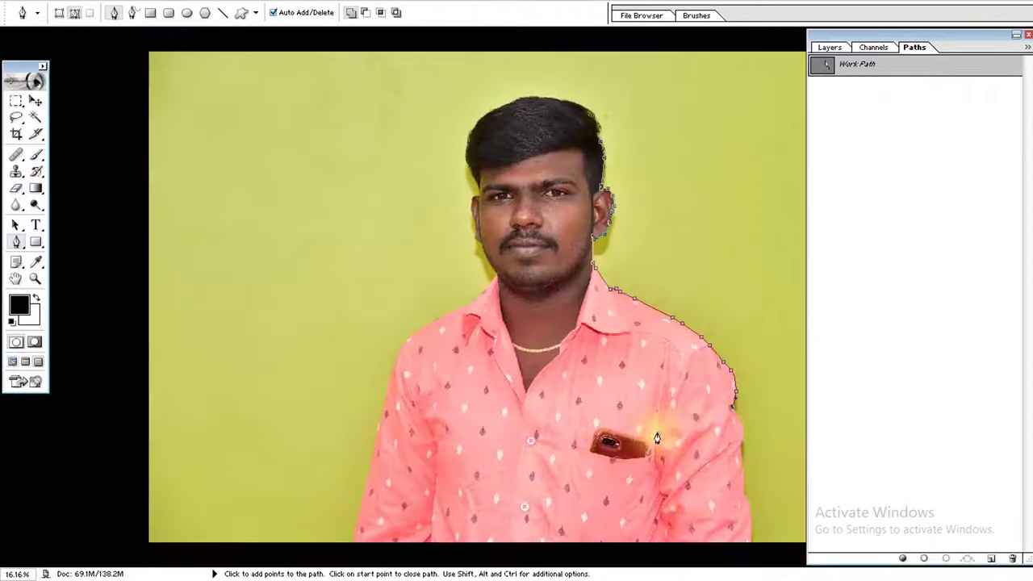
left_click(730, 383, "ctrl")
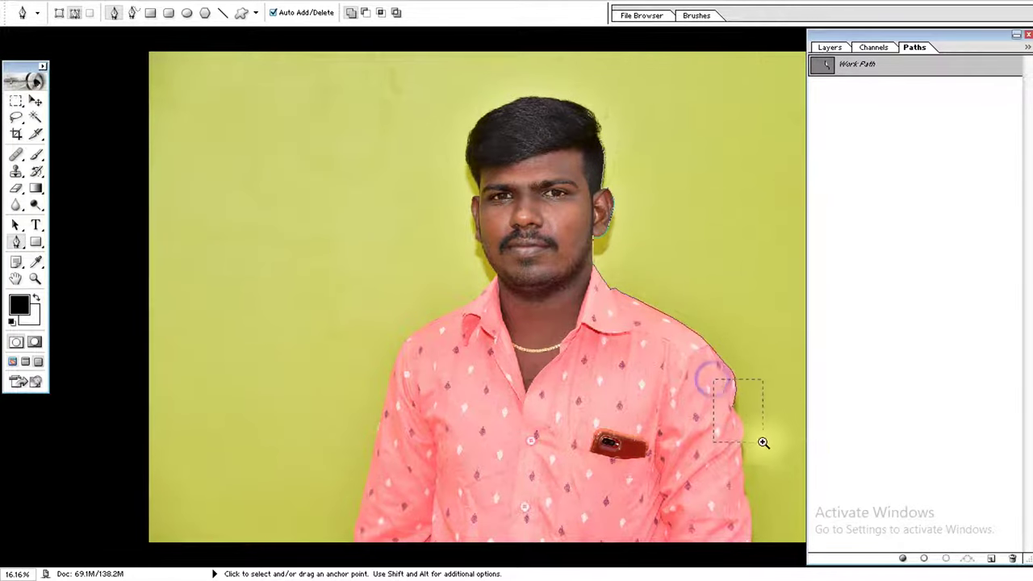
left_click_drag(713, 375, 761, 444)
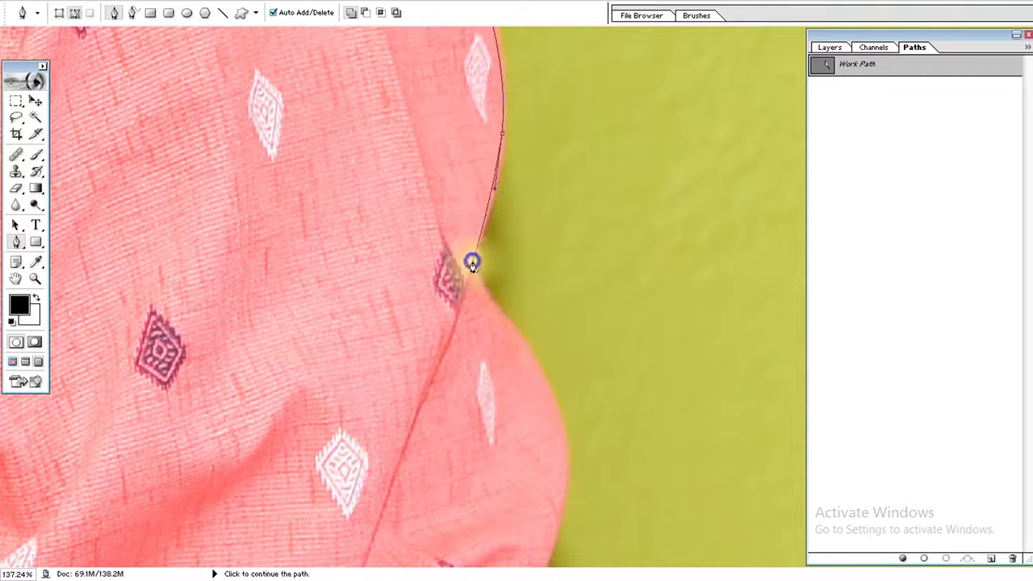
left_click_drag(503, 138, 538, 363)
mouse_move(484, 113)
left_mouse_down()
mouse_move(455, 238)
mouse_move(549, 323)
left_mouse_up()
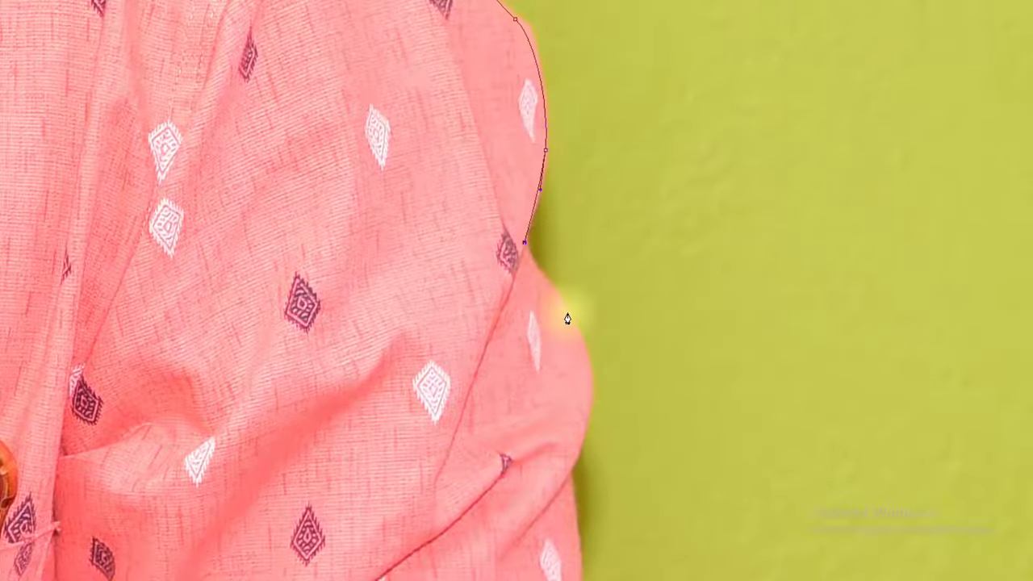
Step: Trace curved Pen anchors down the pink shirt's right edge, ending at the photo's bottom
left_click_drag(567, 313, 583, 332)
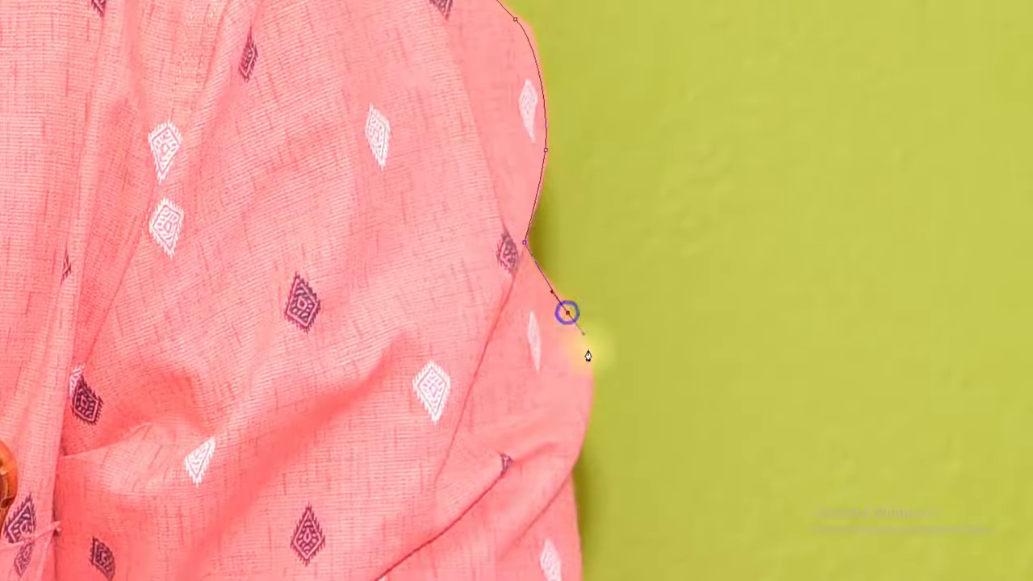
left_click_drag(587, 407, 583, 436)
left_click_drag(570, 473, 581, 545)
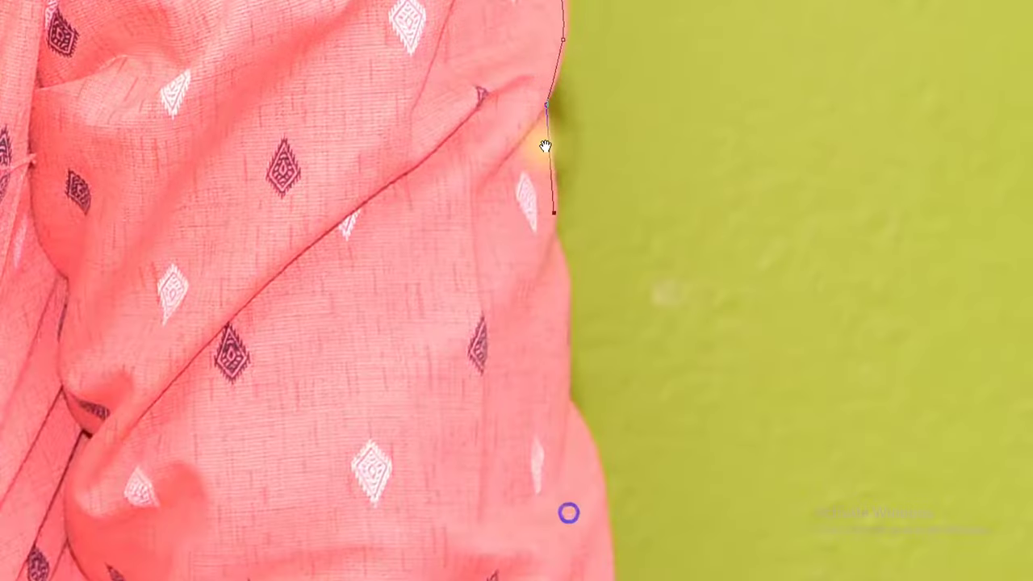
mouse_move(554, 212)
left_mouse_down()
mouse_move(555, 314)
mouse_move(569, 343)
left_mouse_up()
left_click_drag(576, 398, 585, 420)
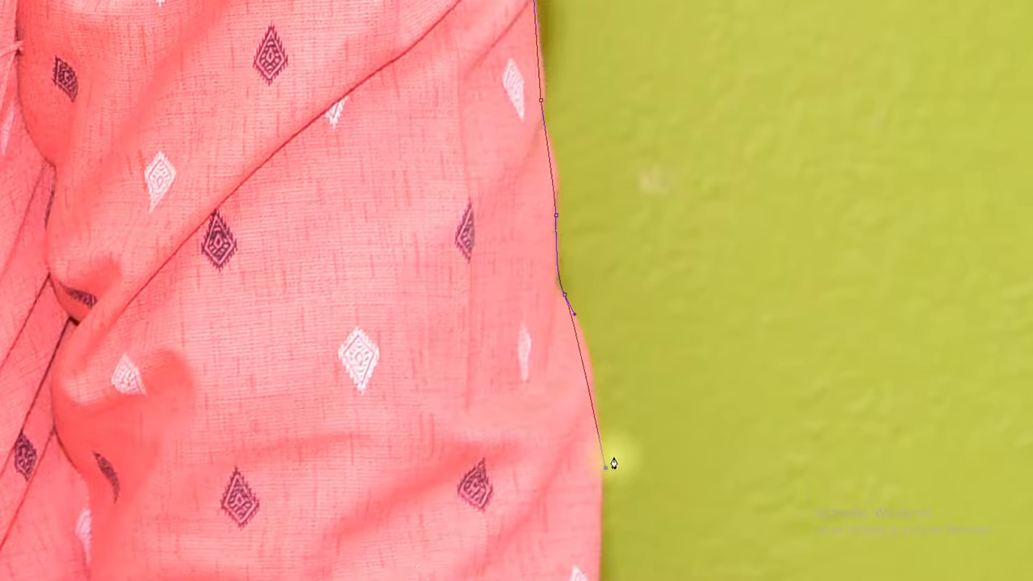
left_click(605, 466)
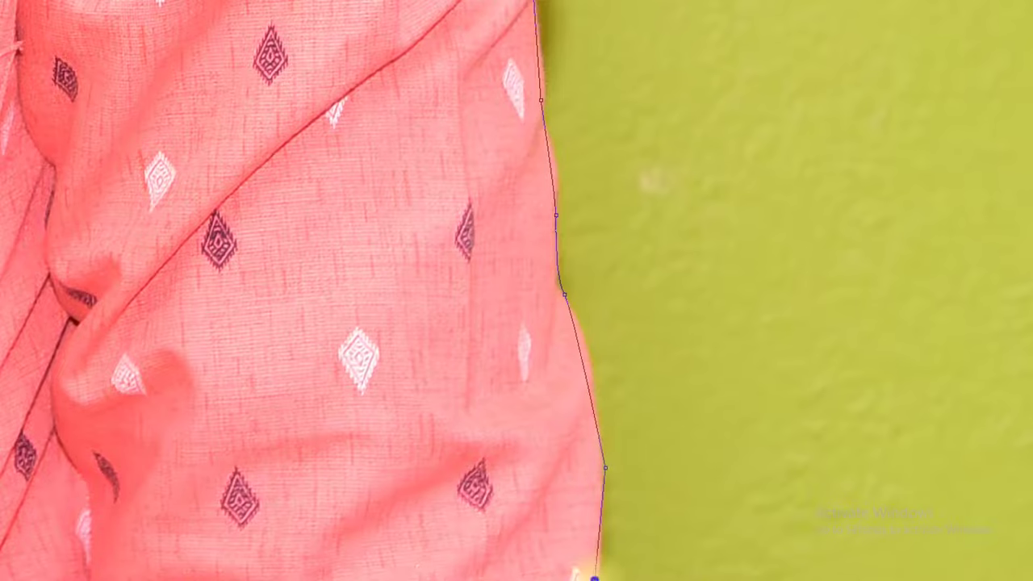
left_click(590, 574)
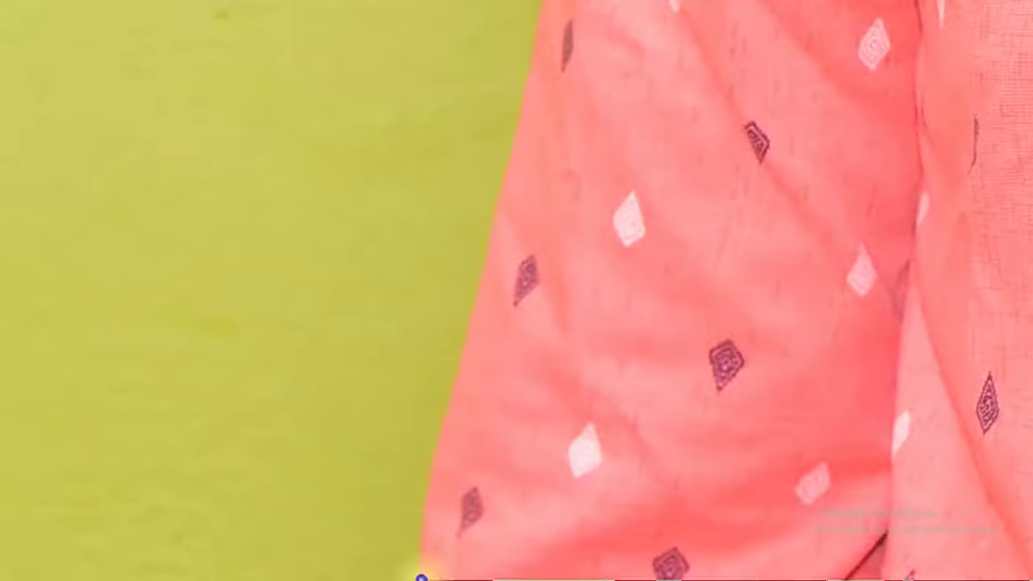
Step: Extend the path up the left shirt edge to the jawline and earlobe, undoing one stray anchor
left_click_drag(441, 437, 455, 394)
left_click(498, 178)
key("ctrl+z")
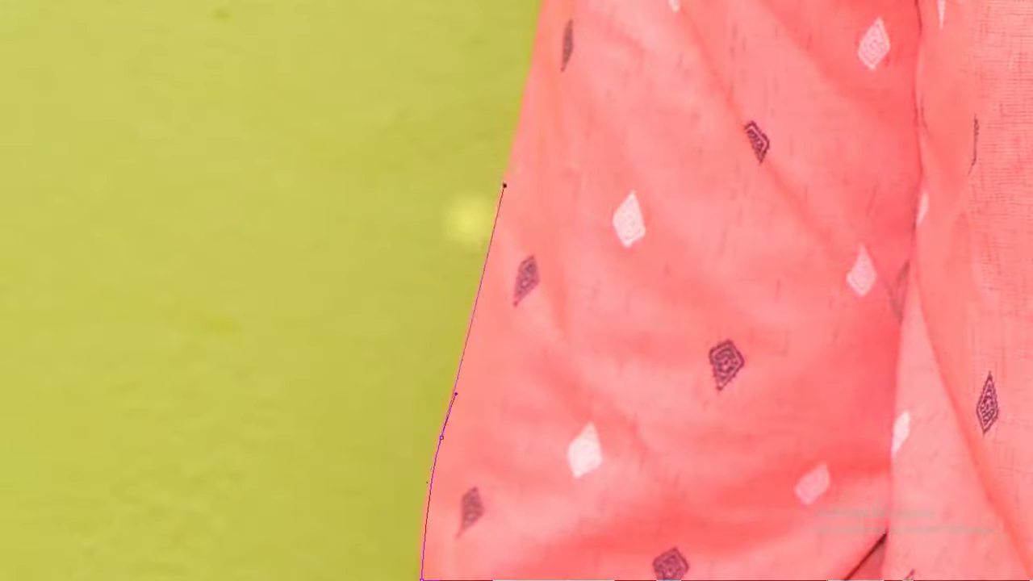
scroll(546, 7, "up", 5)
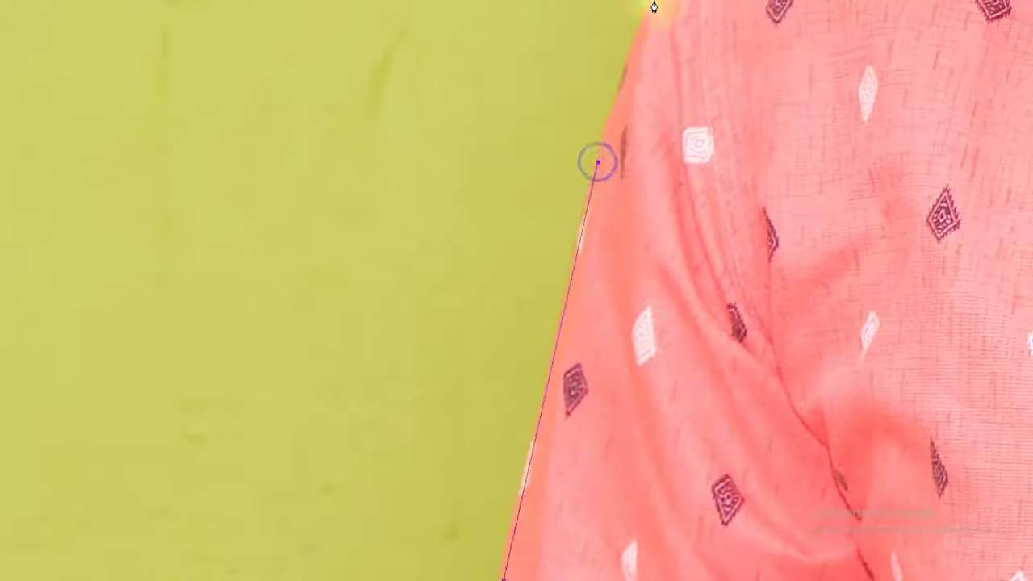
scroll(648, 7, "up", 5)
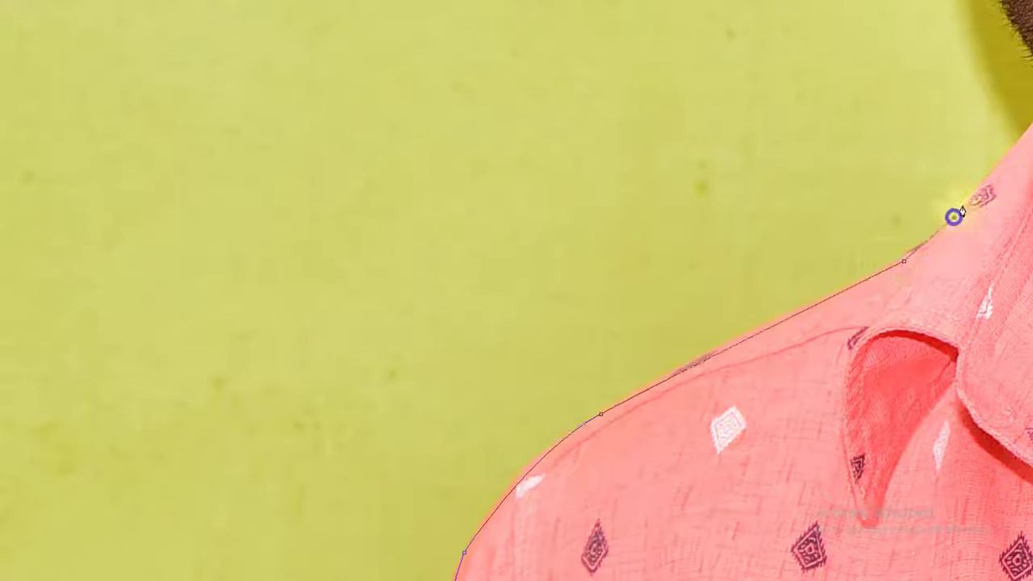
scroll(249, 429, "up", 5)
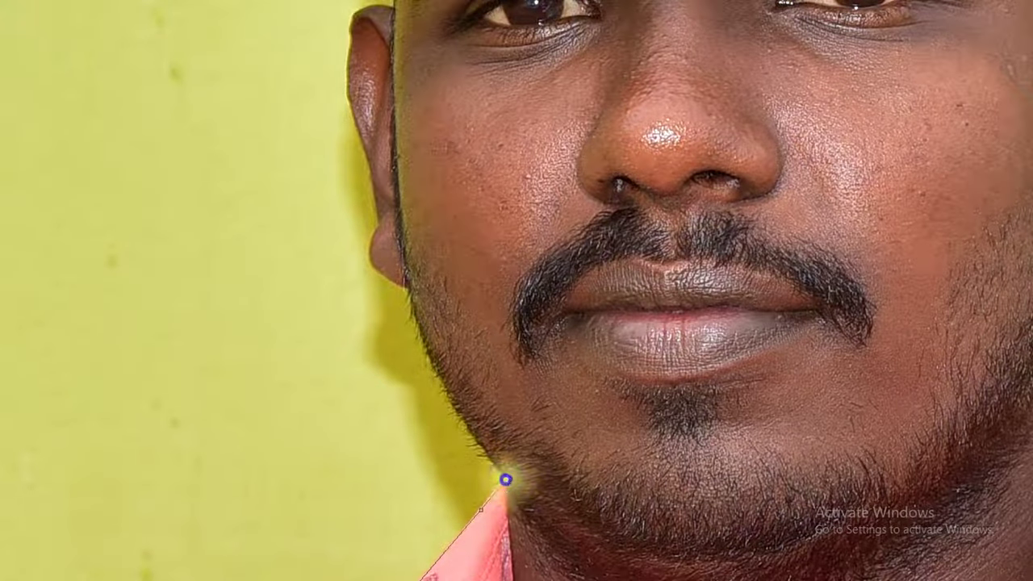
left_click_drag(335, 212, 385, 288)
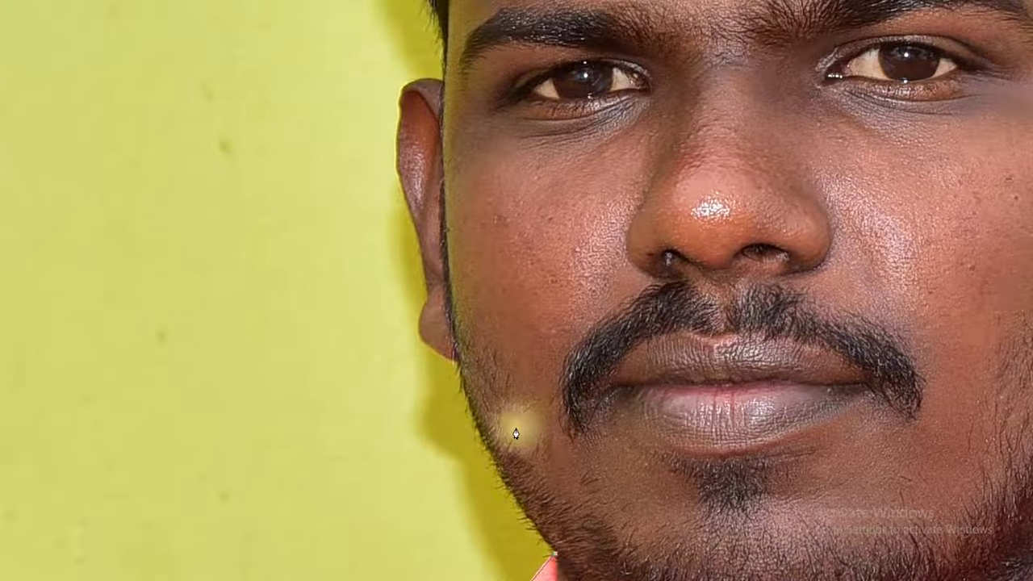
left_click(451, 357)
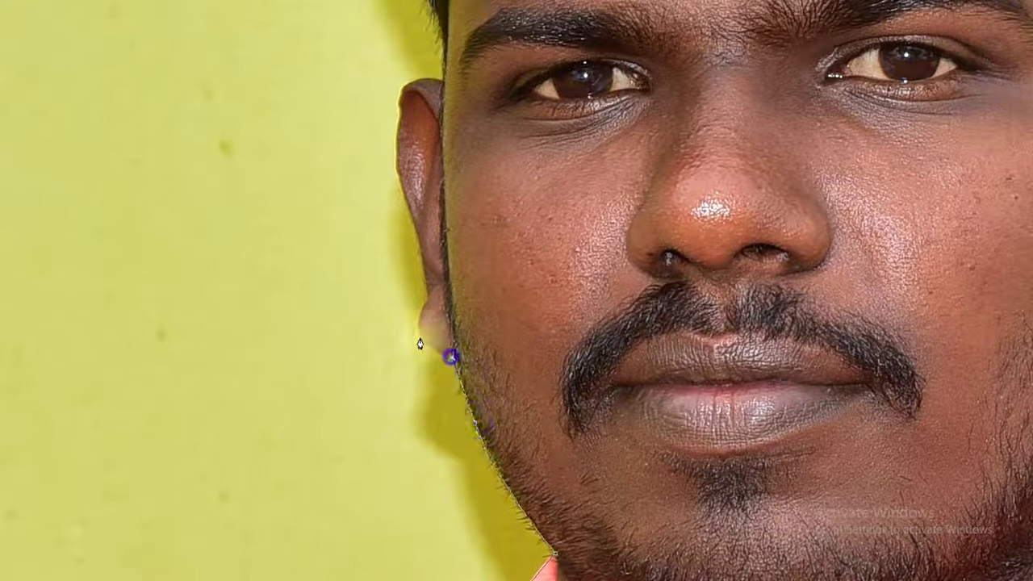
left_click(428, 277)
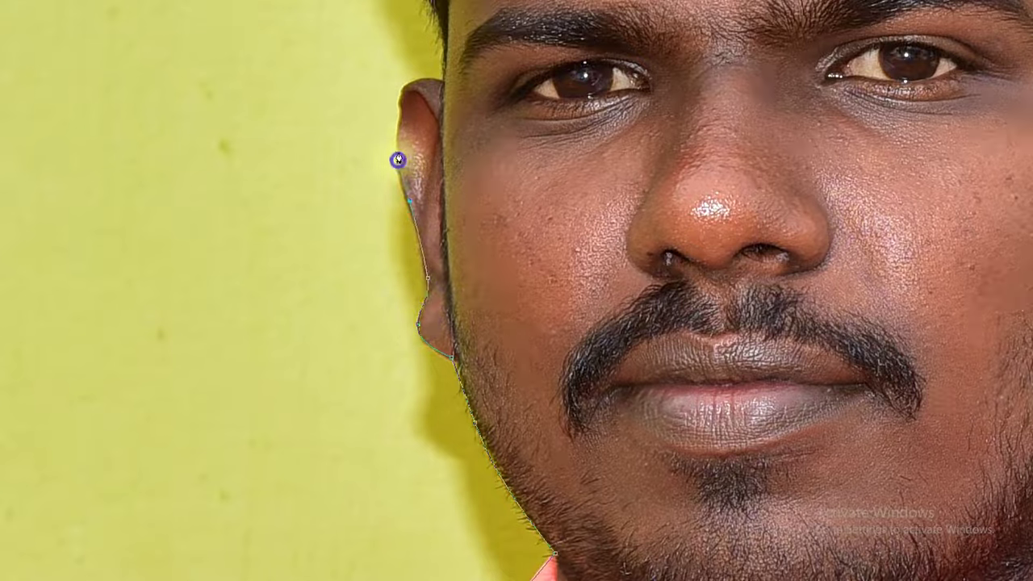
Step: Zoom in on the ear and add an anchor at its top
left_click_drag(343, 44, 529, 264)
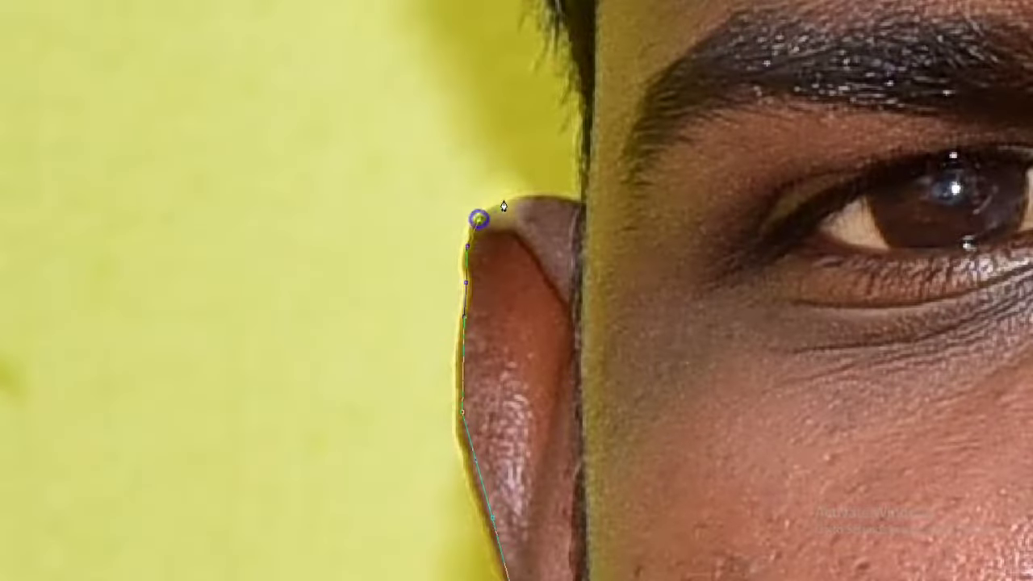
left_click(537, 197)
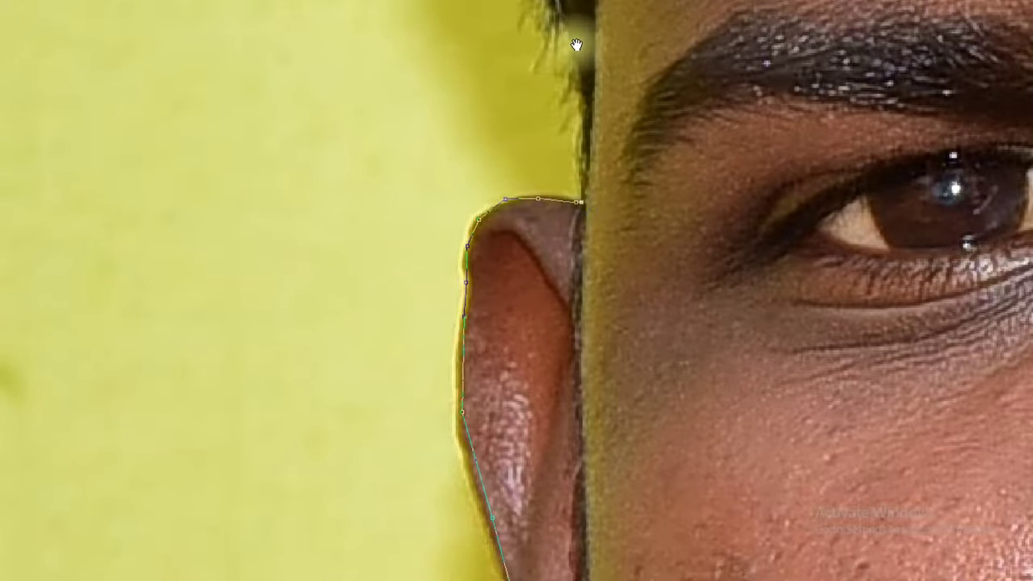
scroll(599, 202, "up", 2)
scroll(595, 265, "up", 2)
scroll(604, 332, "up", 2)
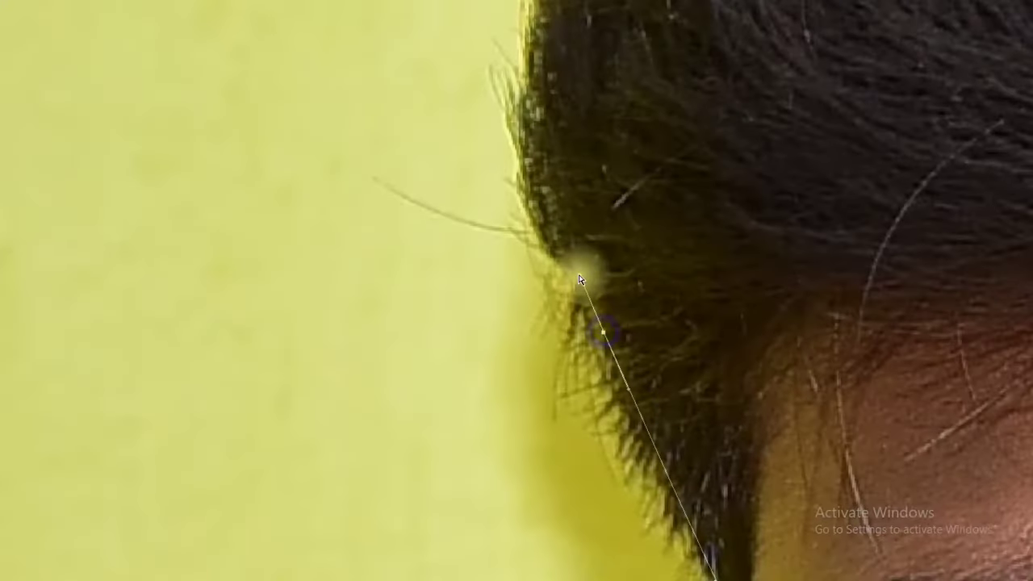
scroll(576, 270, "down", 2)
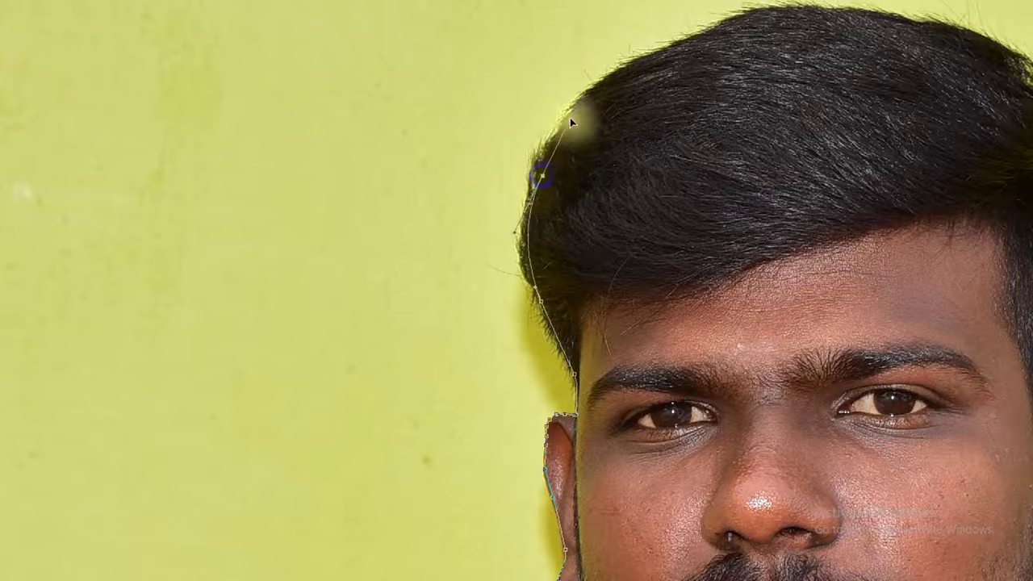
Step: Arch the path across the top of the hair and down its right side
left_click_drag(681, 76, 503, 213)
left_click(467, 200)
left_click(532, 165)
left_click(600, 145)
left_click(655, 151)
left_click(710, 161)
left_click(845, 203)
left_click(879, 272)
left_click(880, 315)
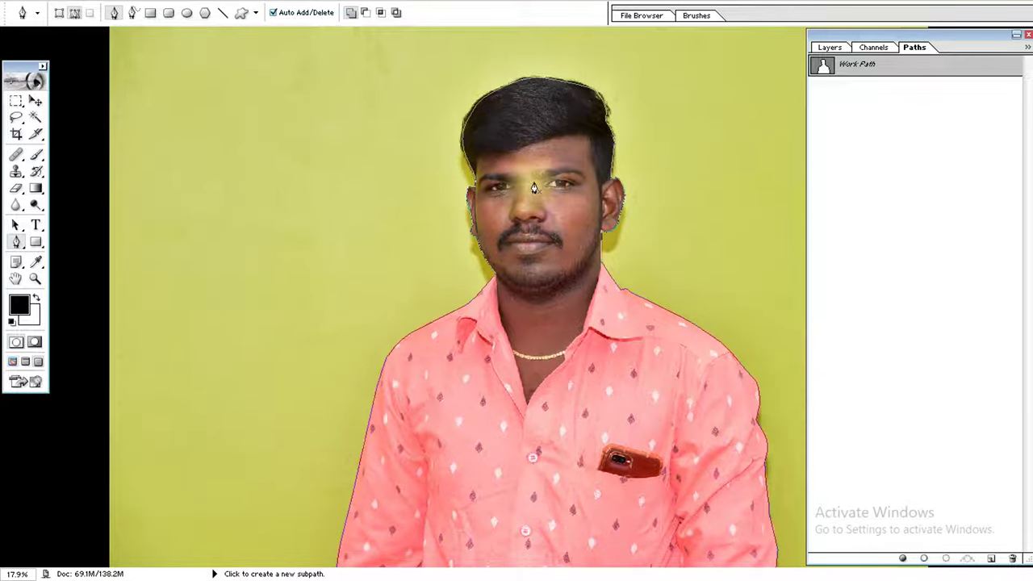
Step: Convert the Work Path into a selection feathered by 2 pixels
key("ctrl+Return")
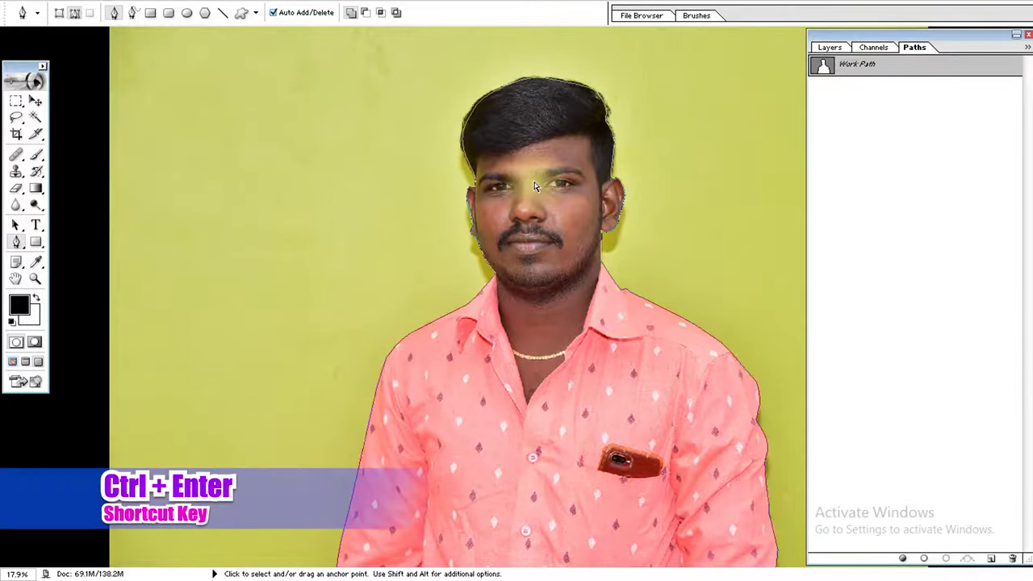
right_click(534, 188)
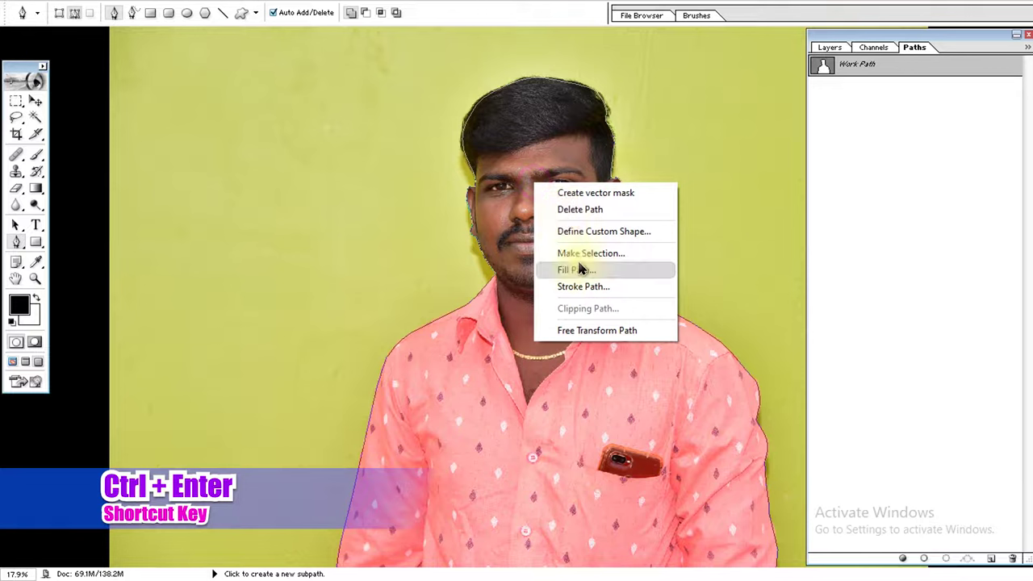
left_click(602, 257)
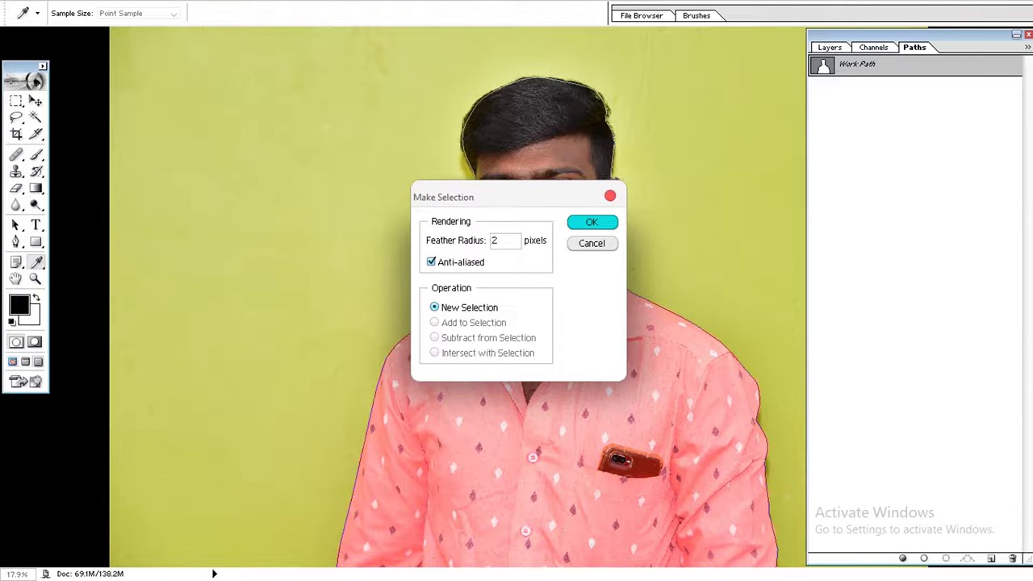
left_click(592, 222)
Step: Zoom in on the face, switch to the Move tool, and fit the image to the window
key("p")
left_click_drag(590, 223, 648, 134)
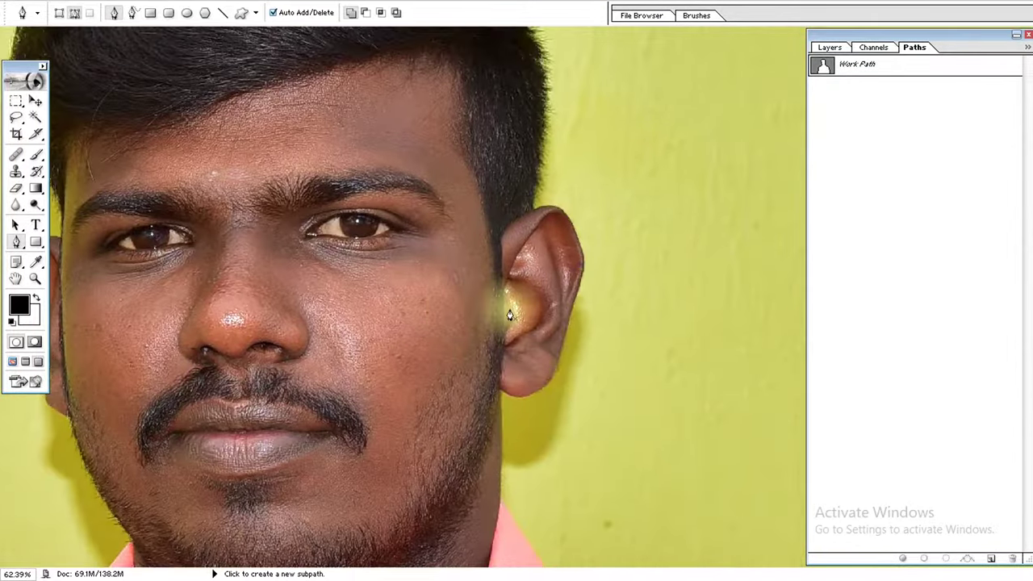
key("v")
key("ctrl+0")
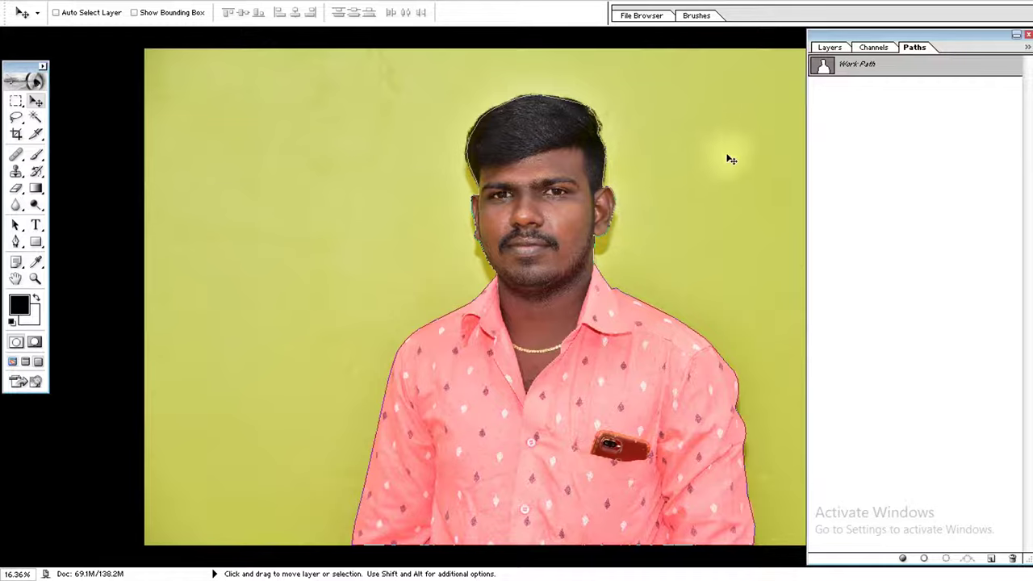
Step: Close the image and open DSC_1378 from the Editing folder
key("ctrl+w")
key("ctrl+o")
double_click(392, 129)
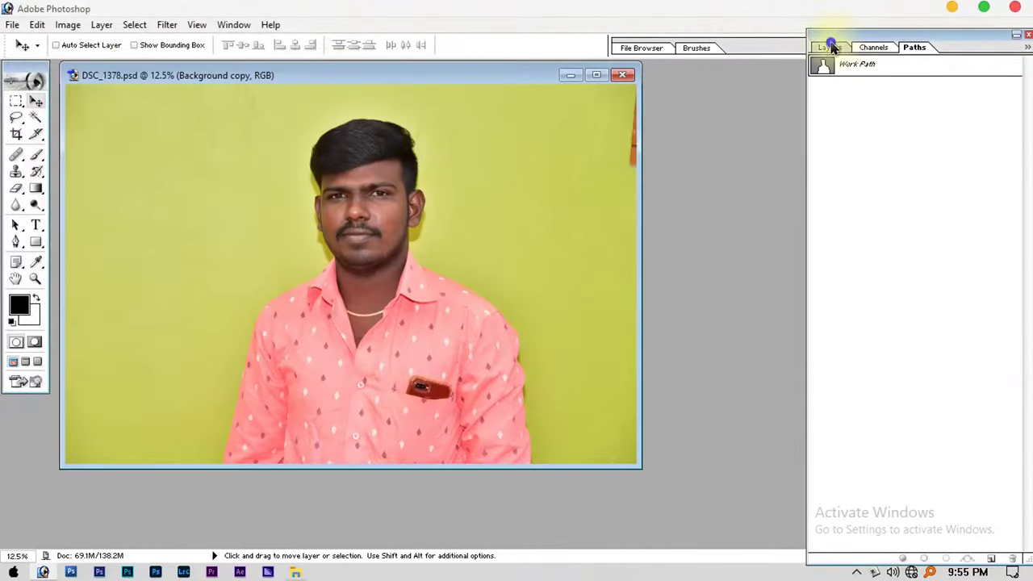
Step: Show the Paths palette and load the Work Path as a selection
left_click(832, 46)
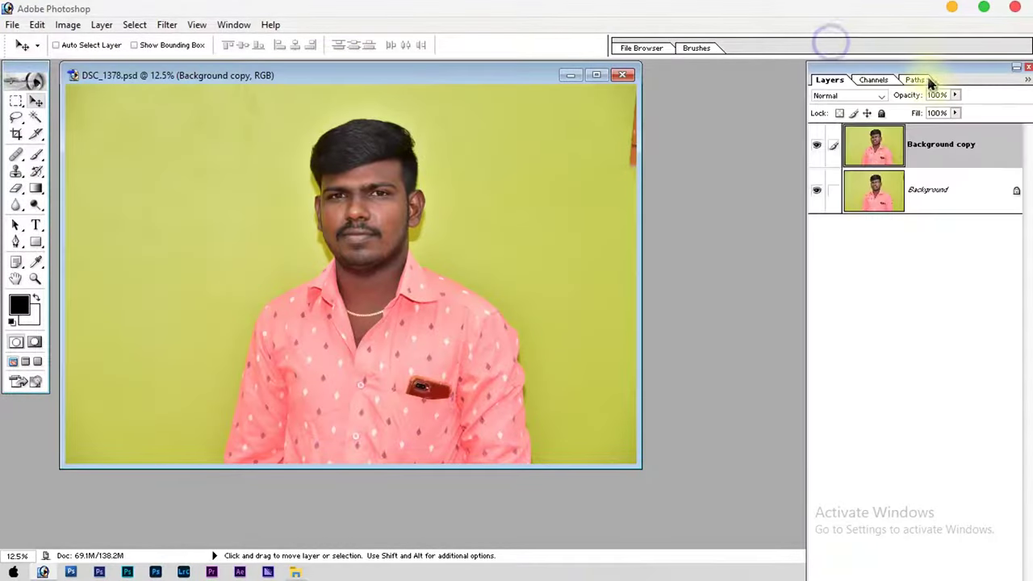
left_click(233, 25)
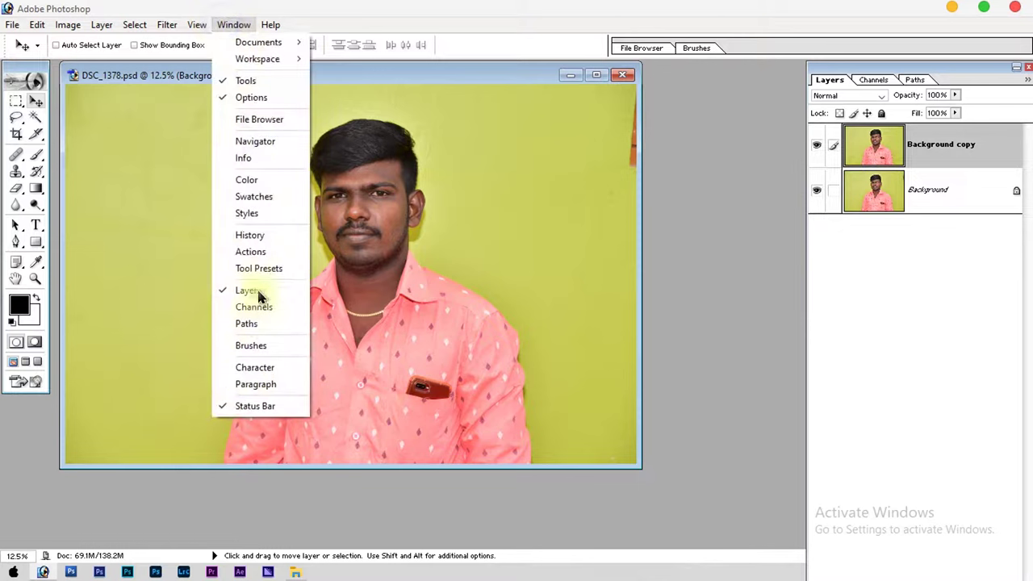
left_click(949, 263)
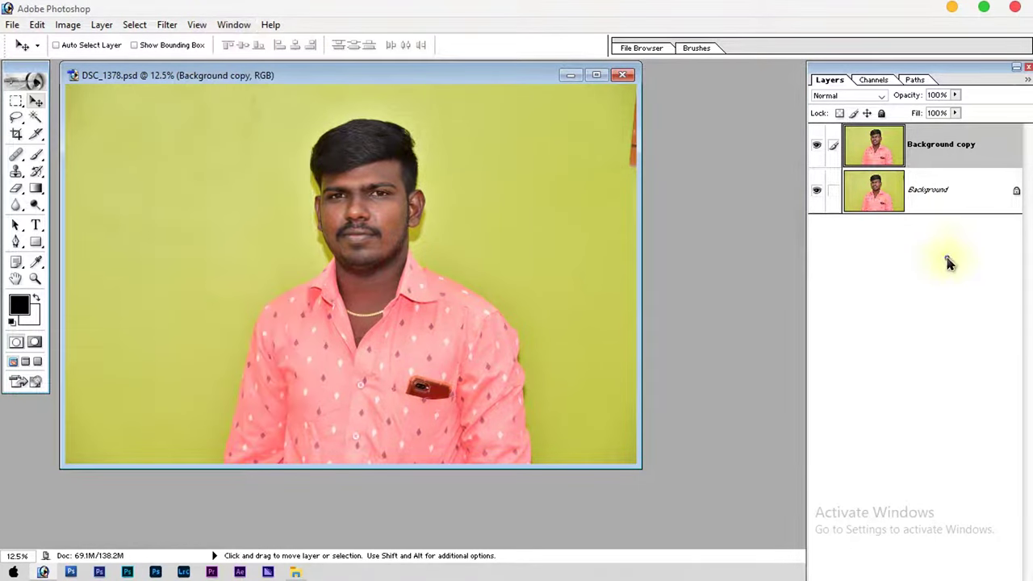
left_click(919, 83)
left_click(872, 97, "ctrl")
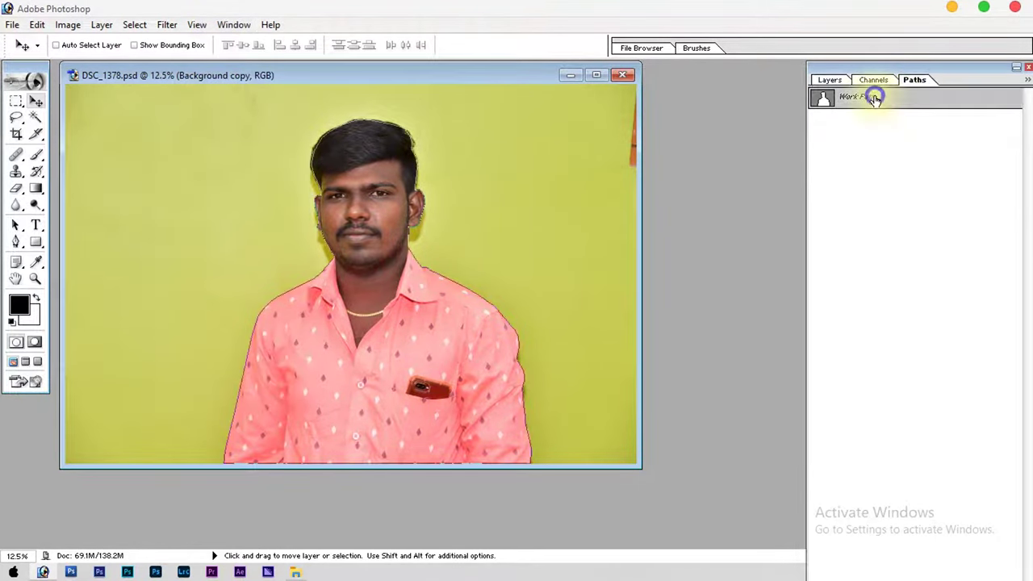
Step: Feather the selection by 5 pixels, copy the man to a new layer, and move it left
key("ctrl+alt+d")
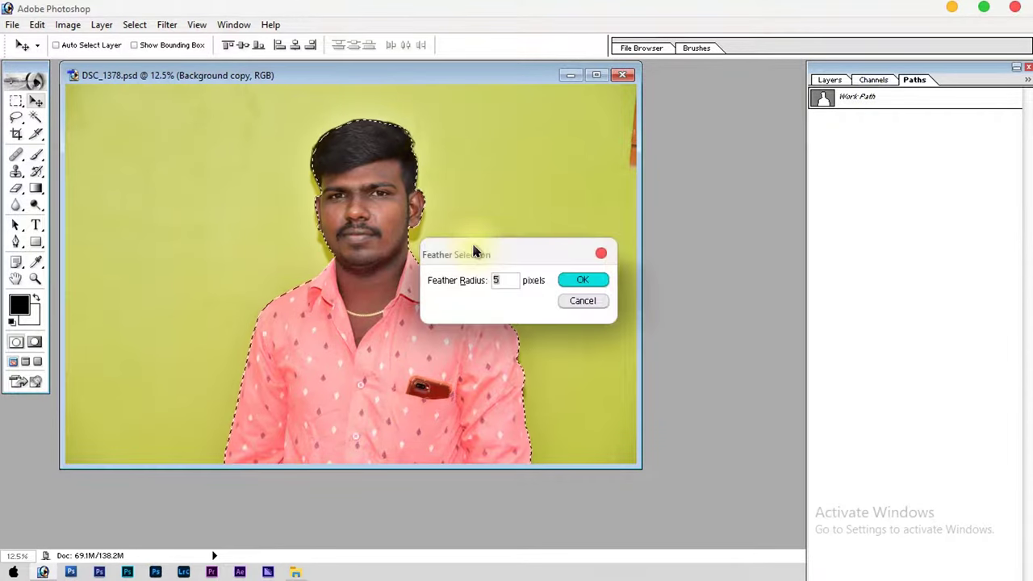
key("Return")
key("ctrl+j")
left_click_drag(394, 328, 276, 323)
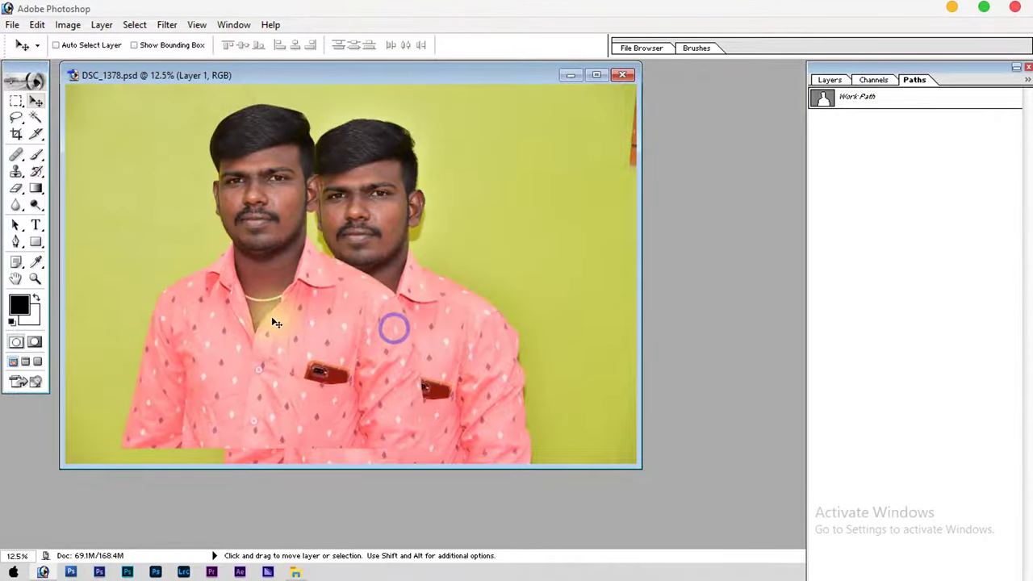
Step: Enable Auto-Select, switch to full-screen view, merge the layer down, and delete the Work Path
left_click(622, 74)
key("Escape")
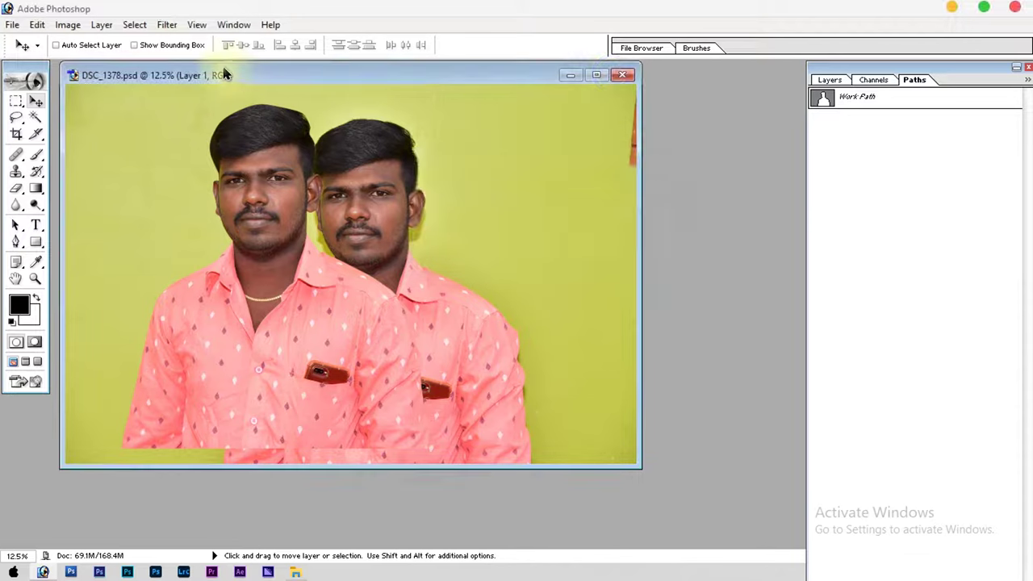
left_click(85, 46)
key("f")
key("f")
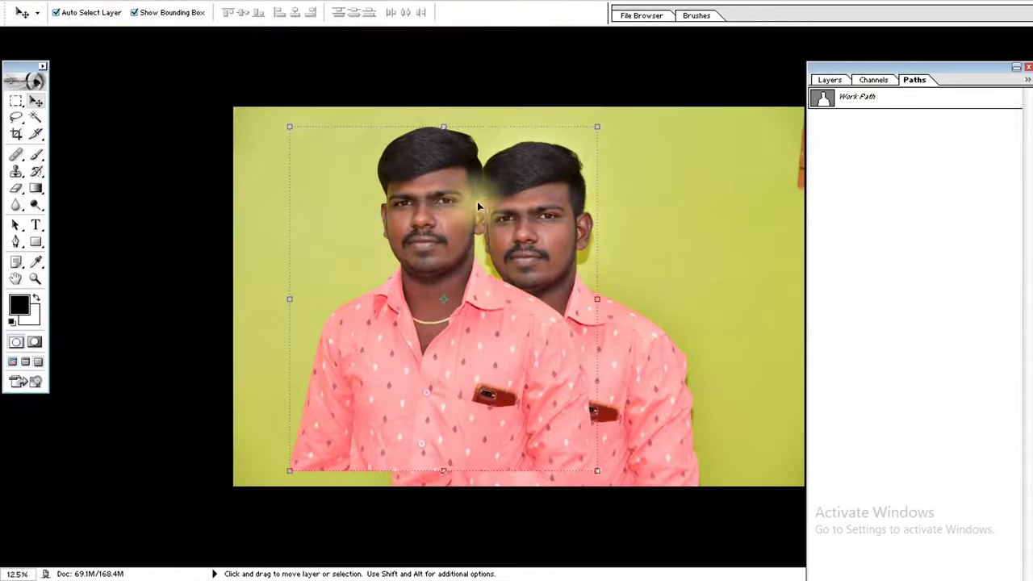
scroll(480, 207, "up", 3)
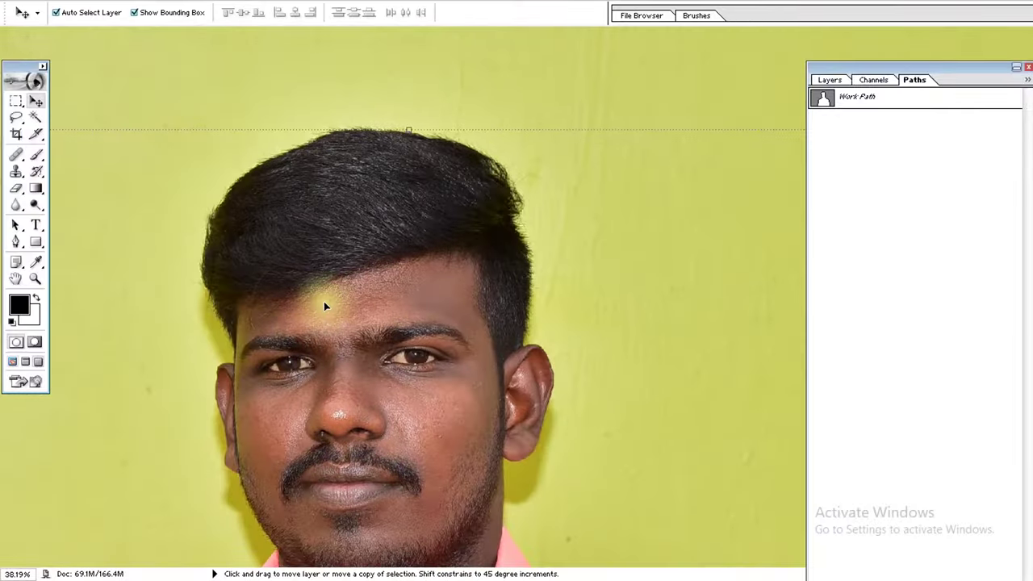
key("ctrl+e")
left_click(932, 103)
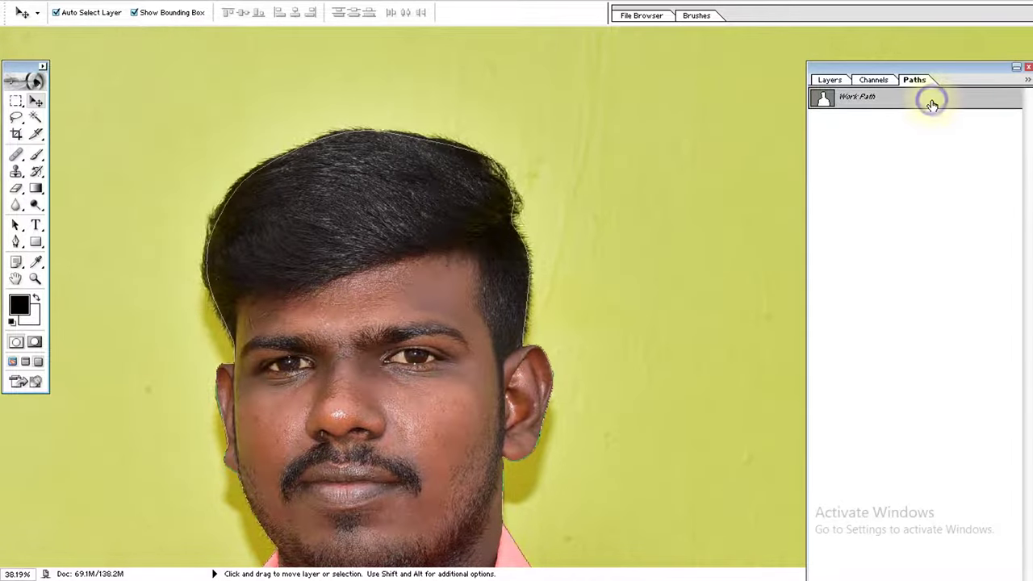
left_click(940, 130)
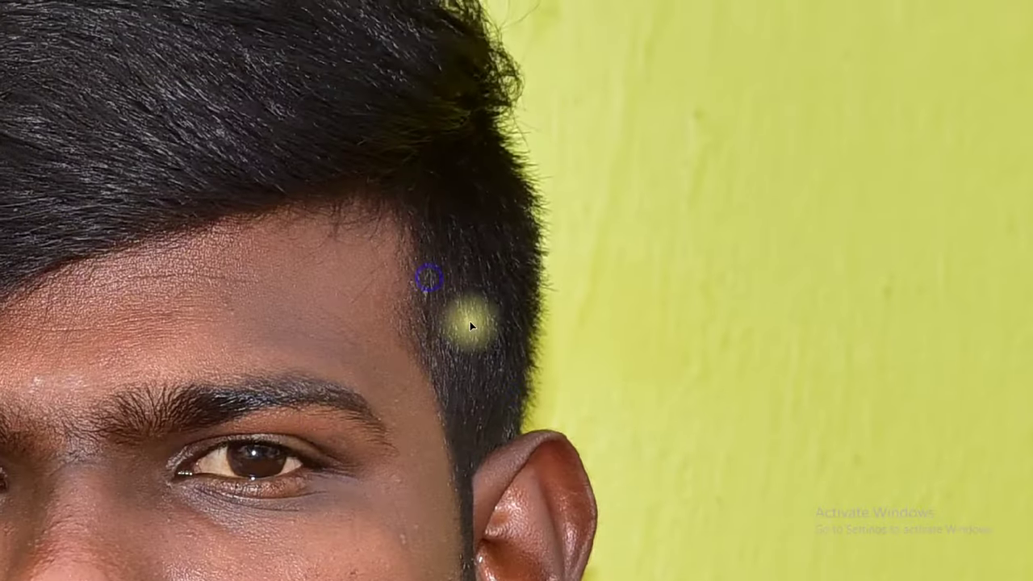
Step: Start a new Pen path at the hair edge and trace down around the ear to the jaw
left_click(498, 147)
left_click_drag(534, 254, 536, 325)
left_click(515, 433)
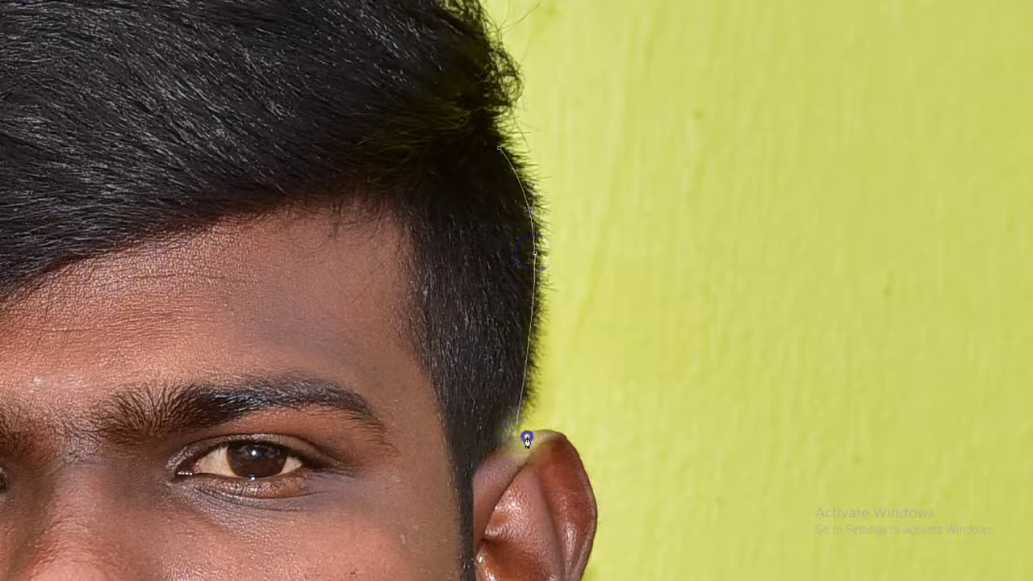
scroll(527, 435, "down", 3)
left_click(730, 214, "ctrl")
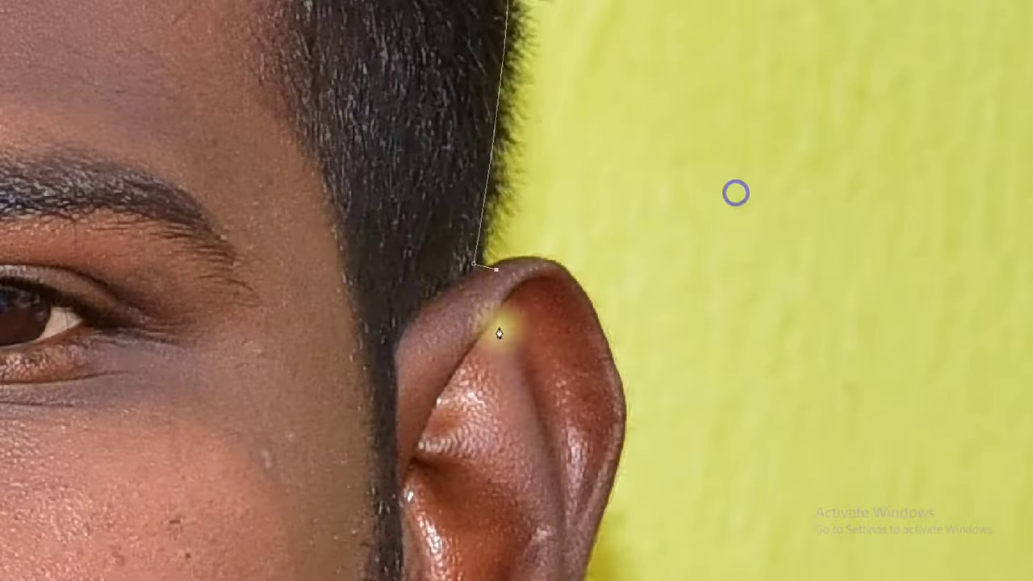
left_click(609, 357)
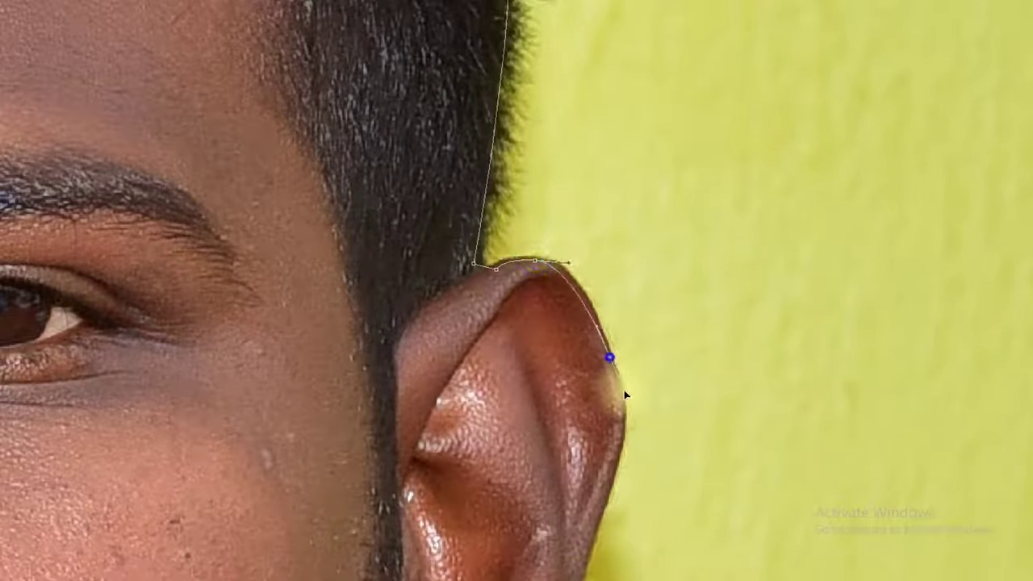
left_click(630, 418)
left_click(610, 489)
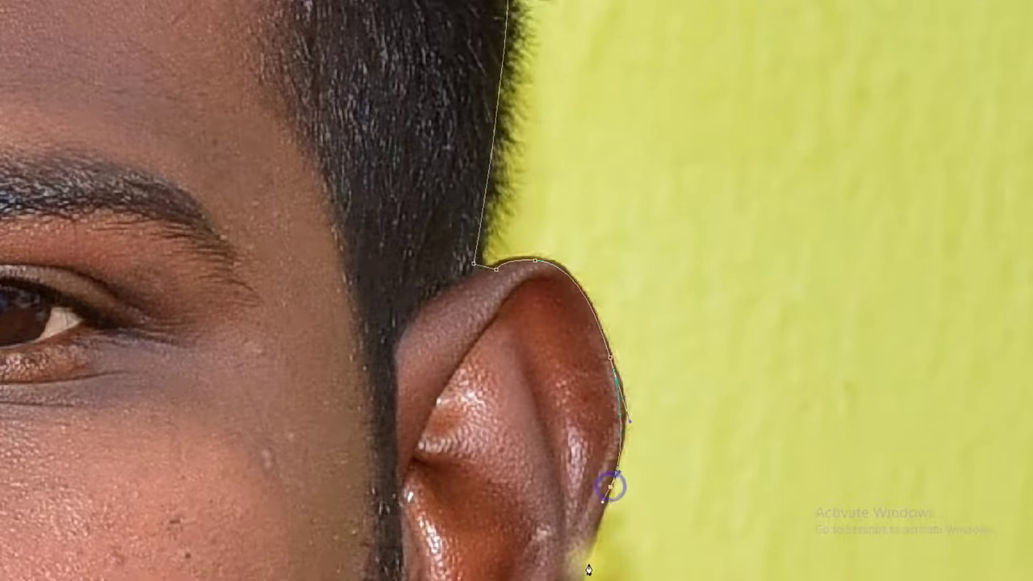
left_click_drag(580, 578, 585, 64)
left_click(521, 166)
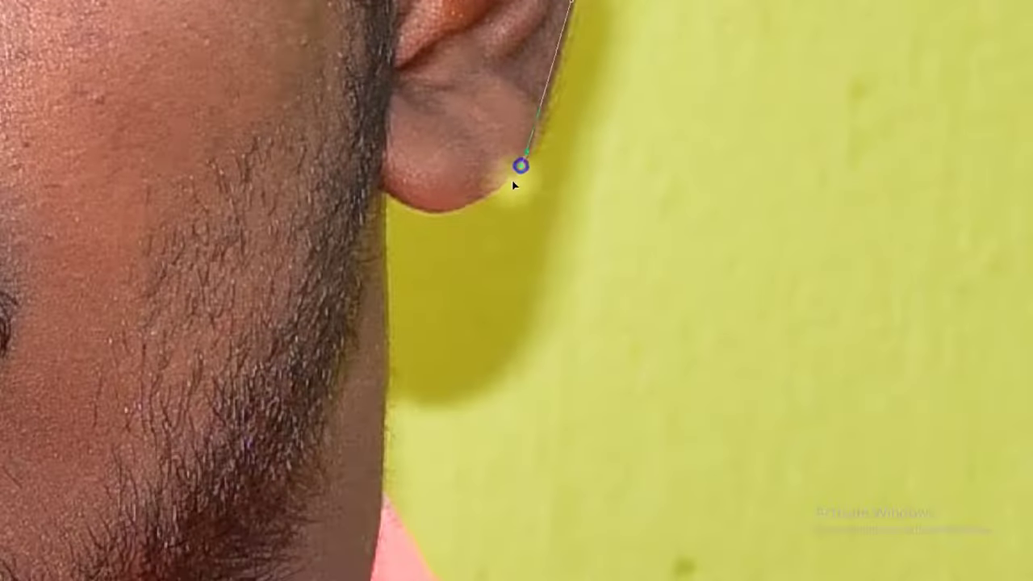
left_click(383, 187)
left_click(383, 491)
Step: Trace the path from the collar corner along the shoulder edge
left_click_drag(446, 556, 445, 129)
left_click(567, 367)
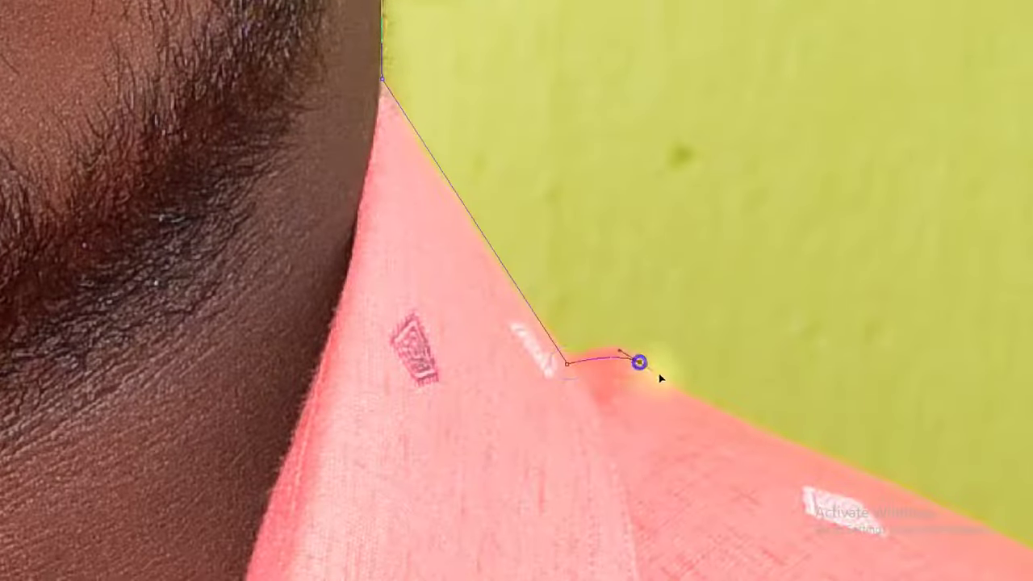
left_click(713, 406)
left_click(1014, 543)
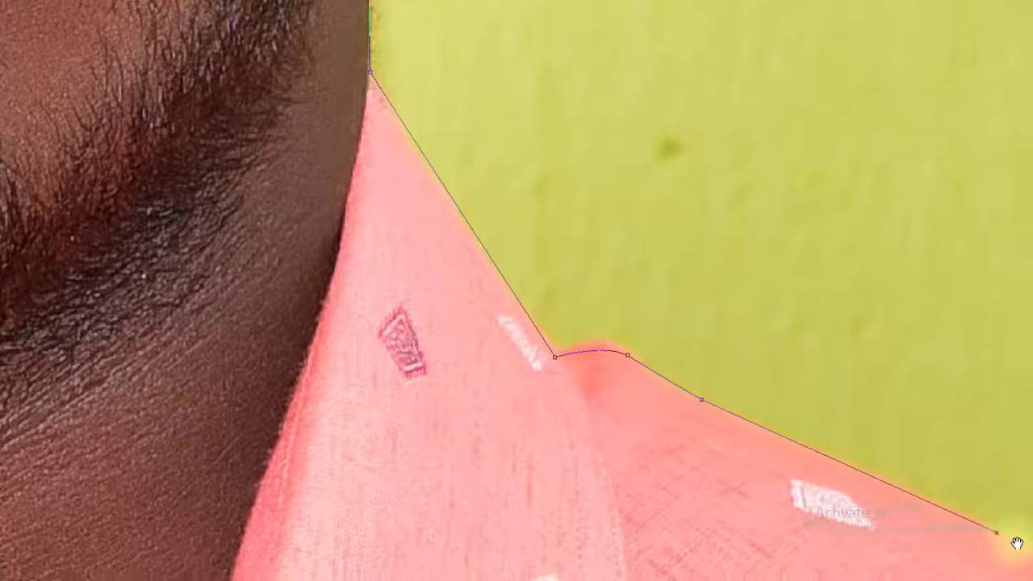
left_click_drag(1014, 542, 111, 18)
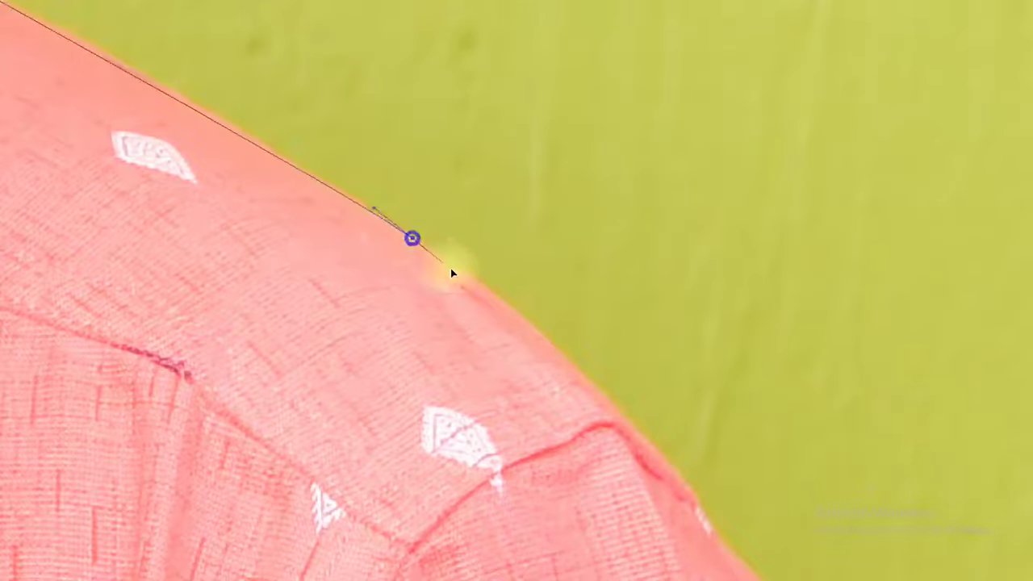
left_click(682, 477)
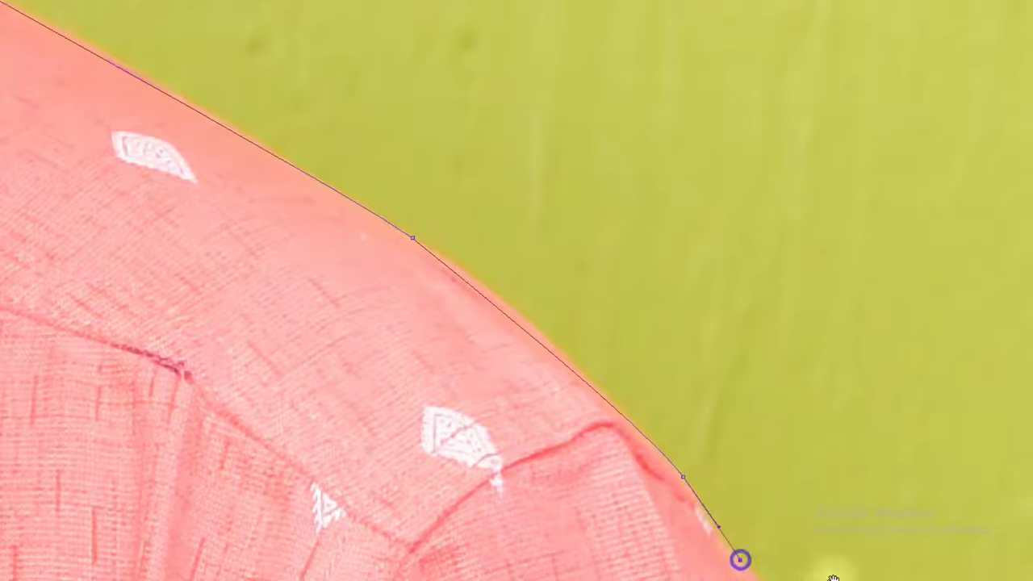
left_click_drag(740, 560, 674, 43)
left_click(636, 83)
left_click_drag(723, 220, 728, 279)
Step: Continue the path down the sleeve edge to the bottom of the image
left_click(705, 468)
left_click_drag(723, 577, 610, 214)
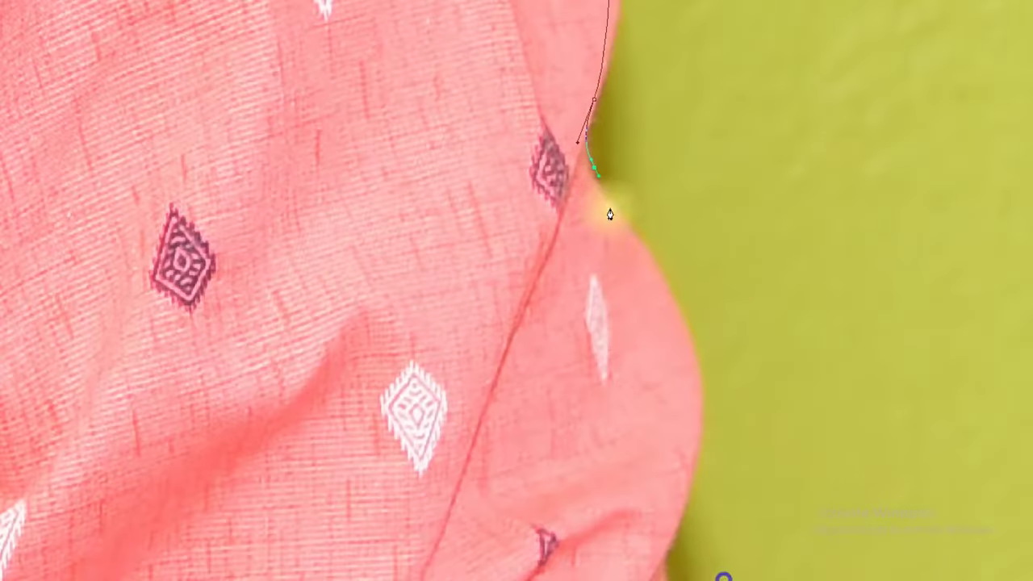
left_click_drag(652, 274, 672, 303)
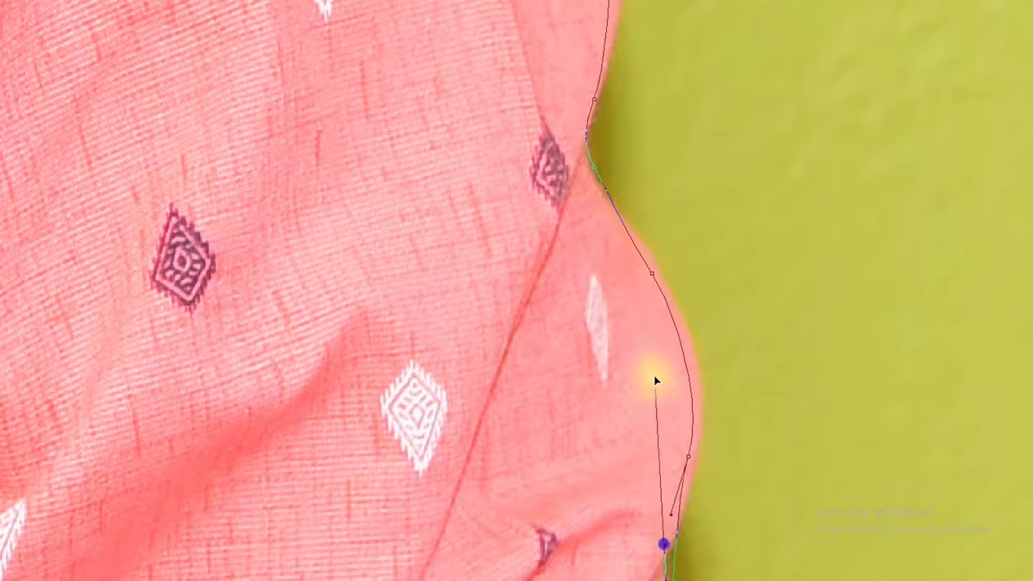
left_click_drag(680, 529, 637, 168)
left_click(627, 234)
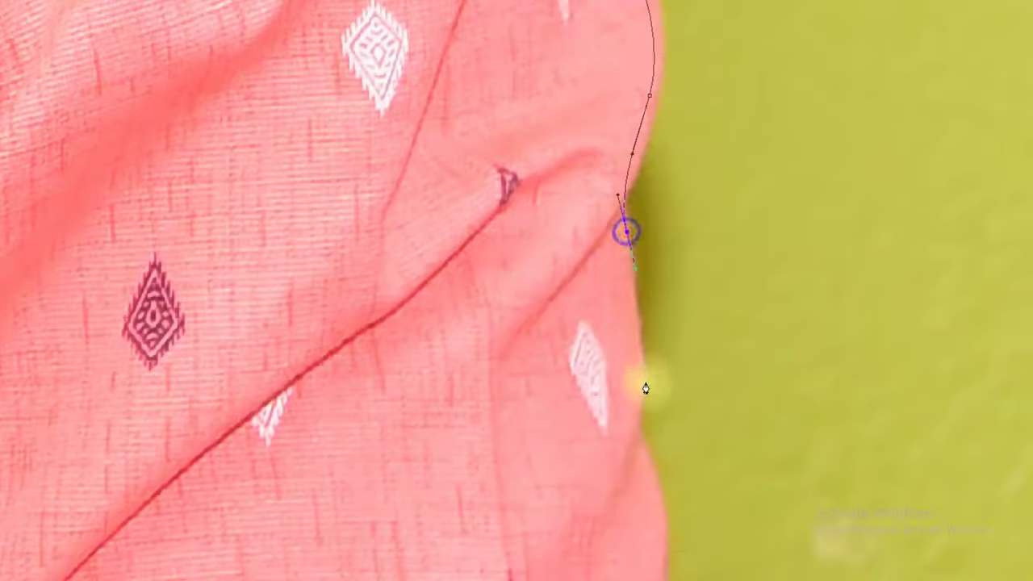
left_click(645, 433)
mouse_move(663, 523)
left_mouse_down()
mouse_move(666, 557)
mouse_move(636, 159)
left_mouse_up()
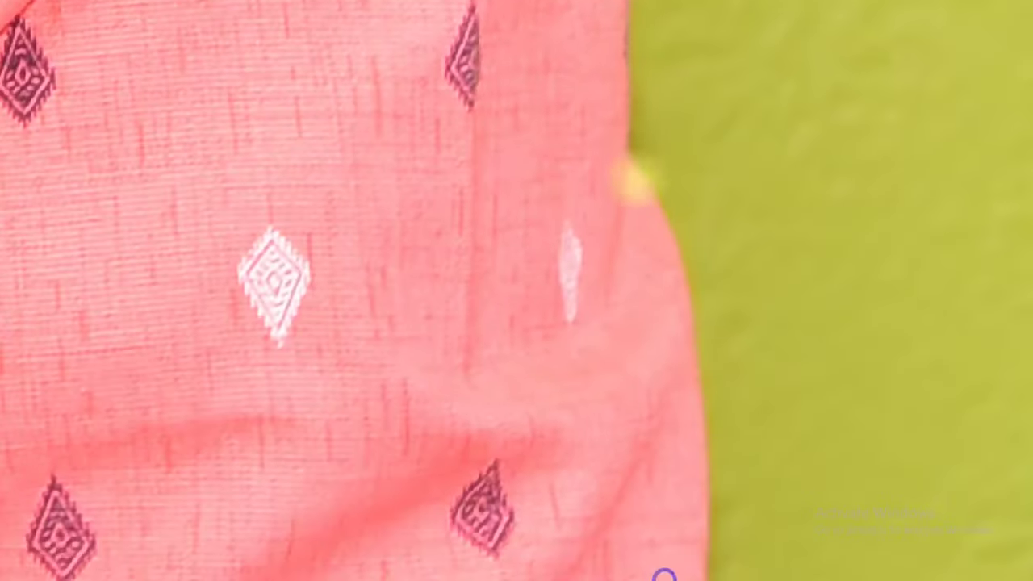
mouse_move(682, 286)
left_mouse_down()
mouse_move(686, 323)
mouse_move(635, 215)
left_mouse_up()
left_click(703, 540)
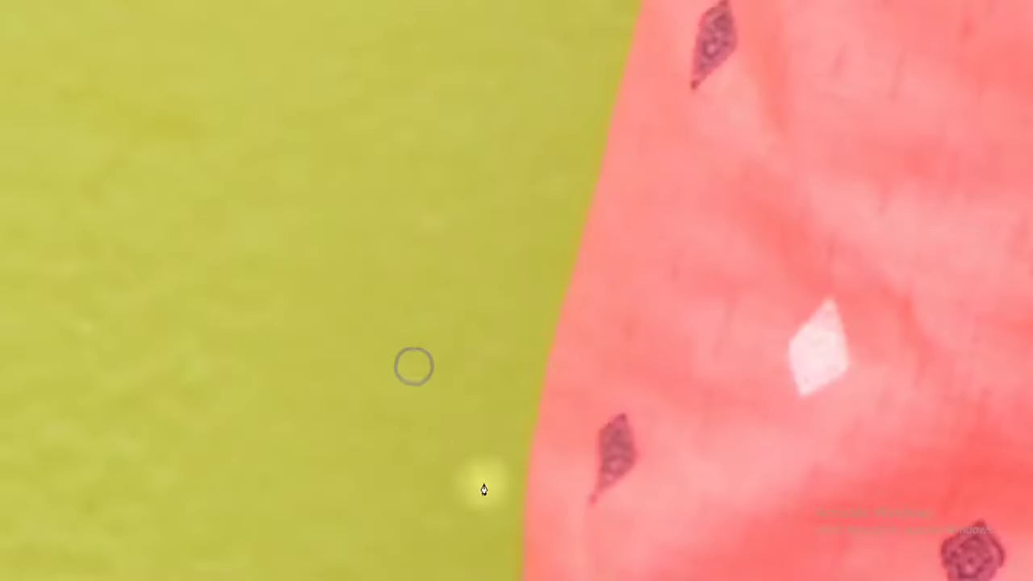
Step: Bring the path up the other shirt side, over shoulder and collar, to the jaw and earlobe
left_click(530, 574)
left_click_drag(573, 264, 606, 183)
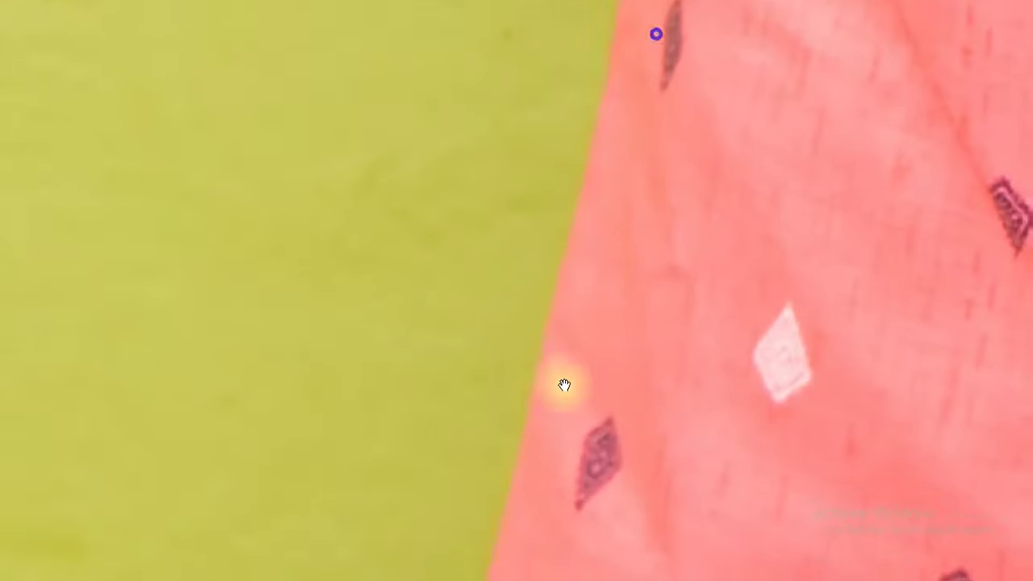
left_click(667, 111)
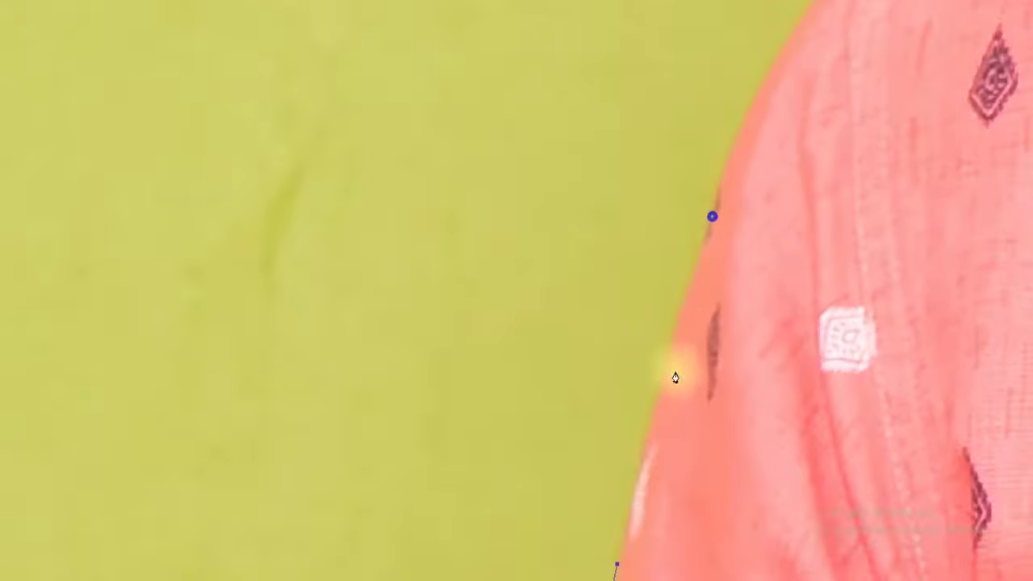
left_click_drag(715, 229, 769, 177)
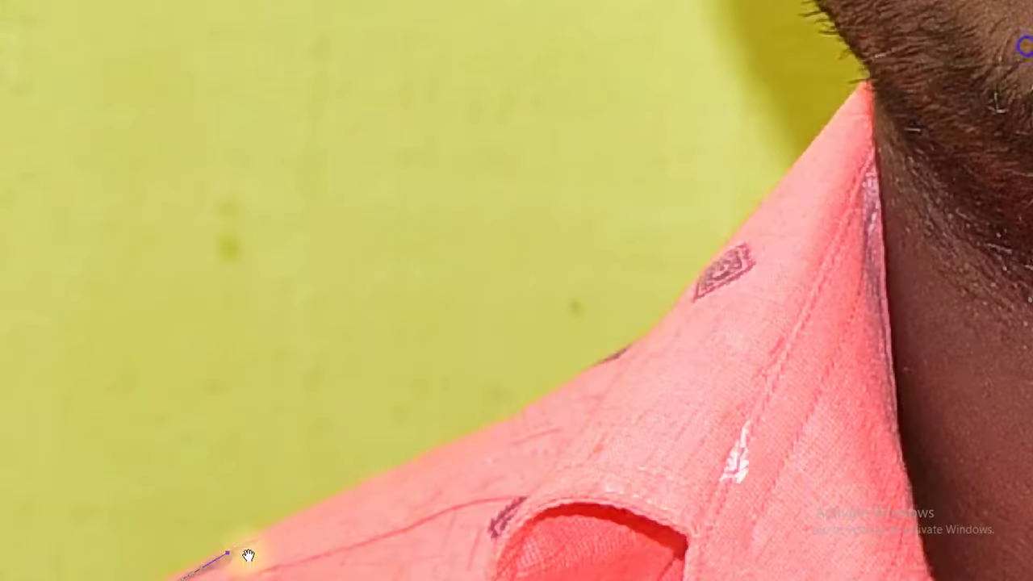
left_click(601, 369)
left_click_drag(702, 274, 721, 255)
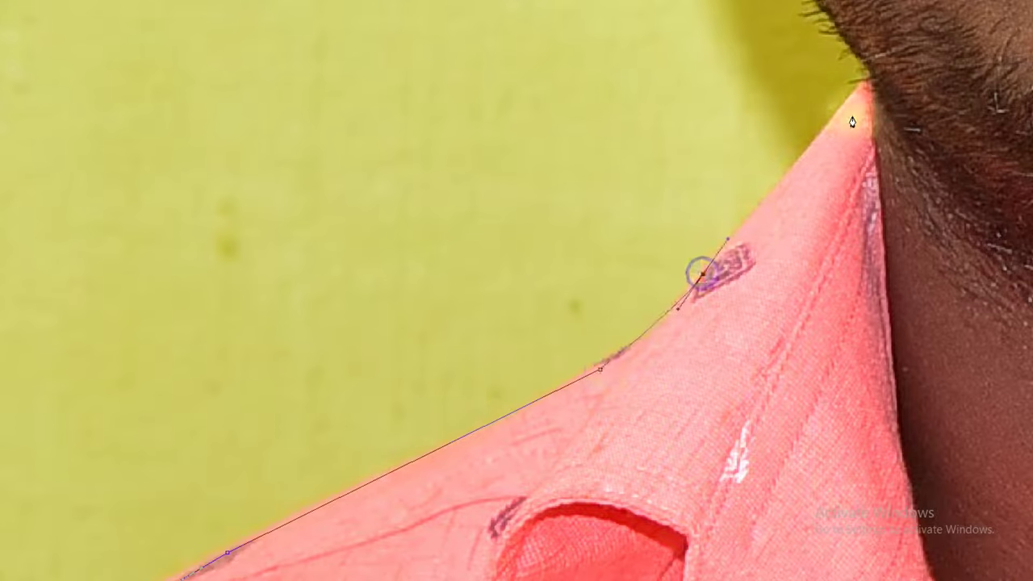
left_click_drag(872, 72, 826, 16)
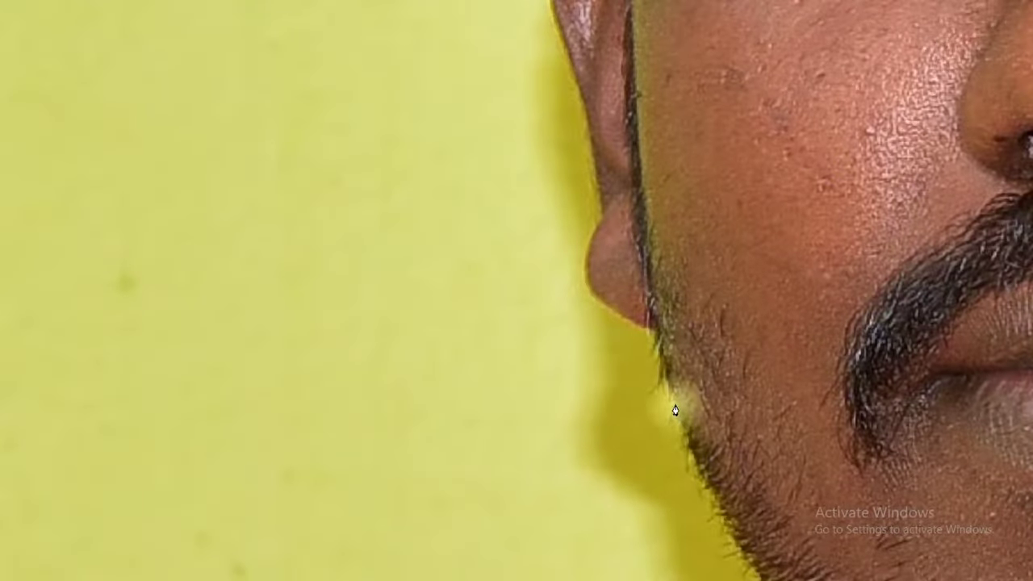
left_click_drag(673, 402, 666, 371)
left_click_drag(654, 330, 551, 263)
Step: Trace up around the ear and along the side of the hair
left_click(588, 272)
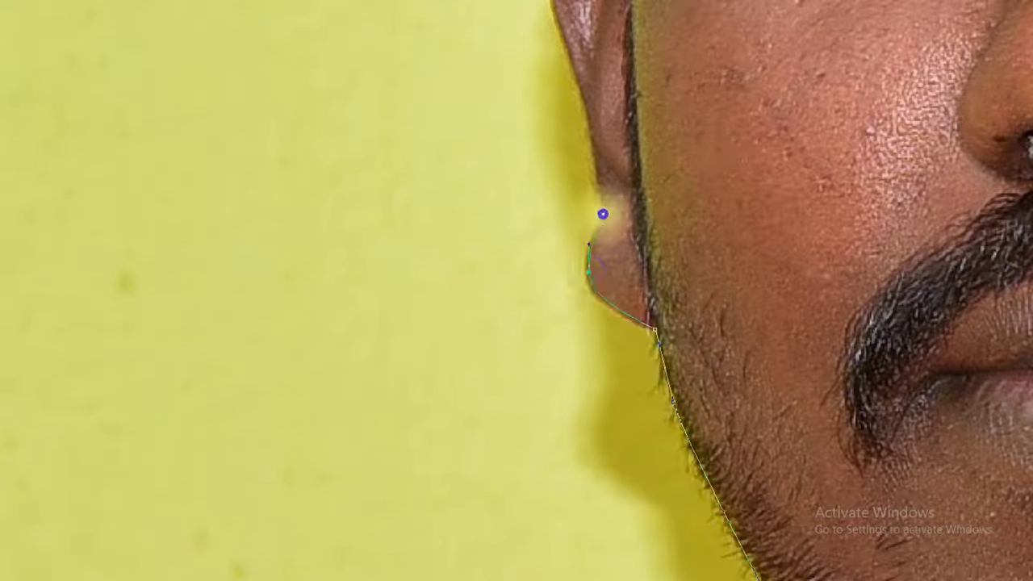
left_click(602, 214)
left_click(584, 114)
left_click_drag(580, 8, 641, 267)
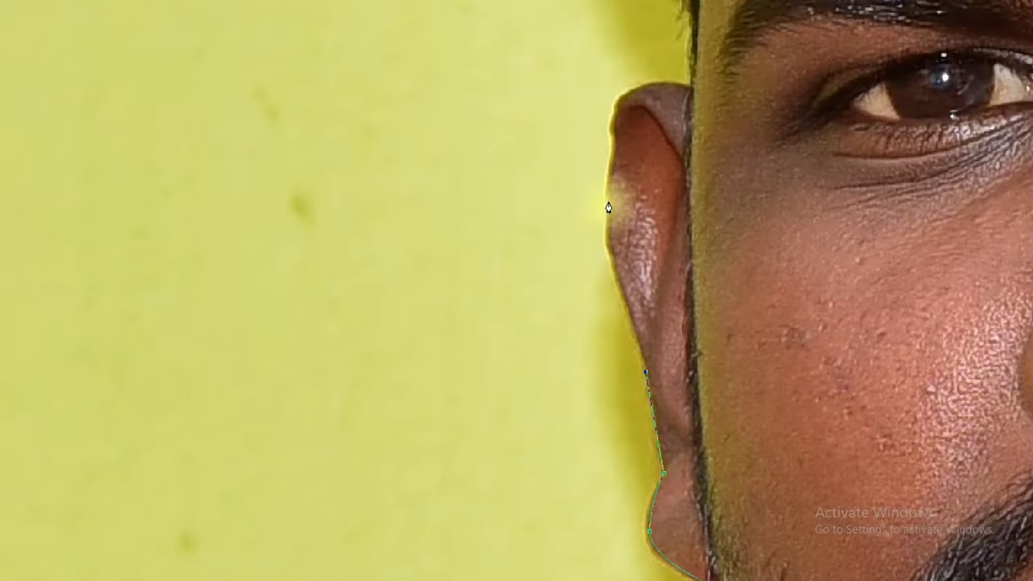
left_click_drag(611, 111, 611, 203)
left_click(631, 185)
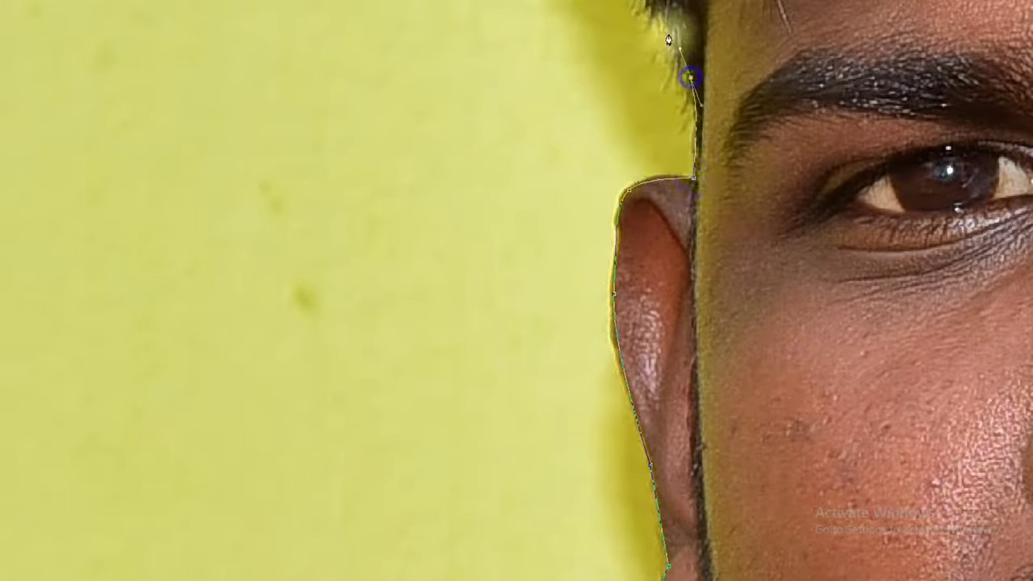
left_click_drag(638, 4, 685, 473)
left_click(662, 409)
left_click(606, 247)
left_click(576, 148)
Step: Trace across the top of the hair and close the path at its starting point
left_click_drag(600, 62, 591, 361)
left_click(622, 189)
left_click_drag(789, 83, 614, 369)
left_click_drag(656, 267, 770, 226)
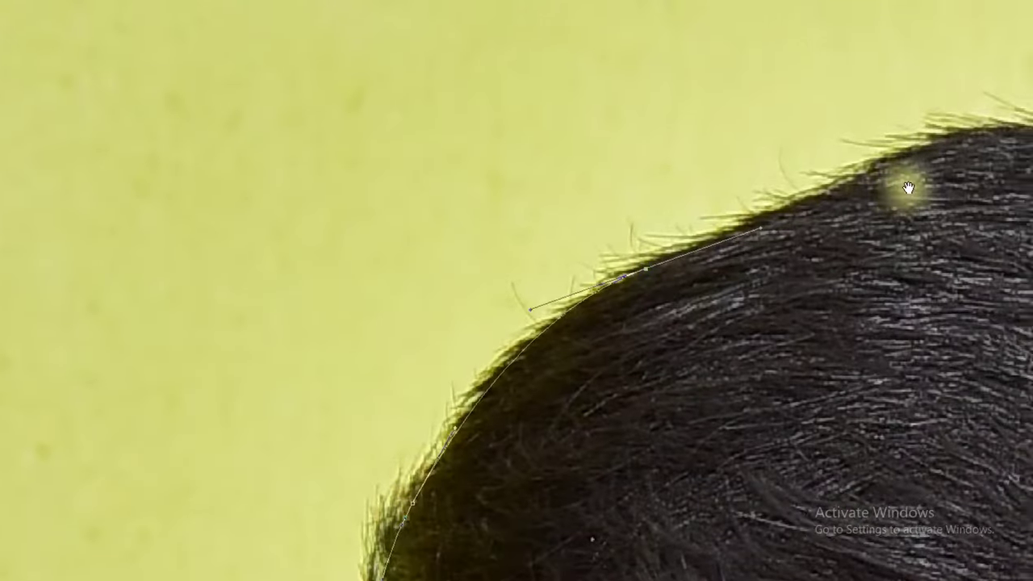
left_click_drag(908, 188, 554, 218)
left_click(557, 219)
left_click(623, 340)
mouse_move(796, 272)
left_mouse_down()
mouse_move(629, 347)
mouse_move(622, 138)
left_mouse_up()
left_click(633, 313)
Step: Feather the resulting selection by 2 pixels
key("ctrl+alt+d")
key("Return")
key("ctrl+0")
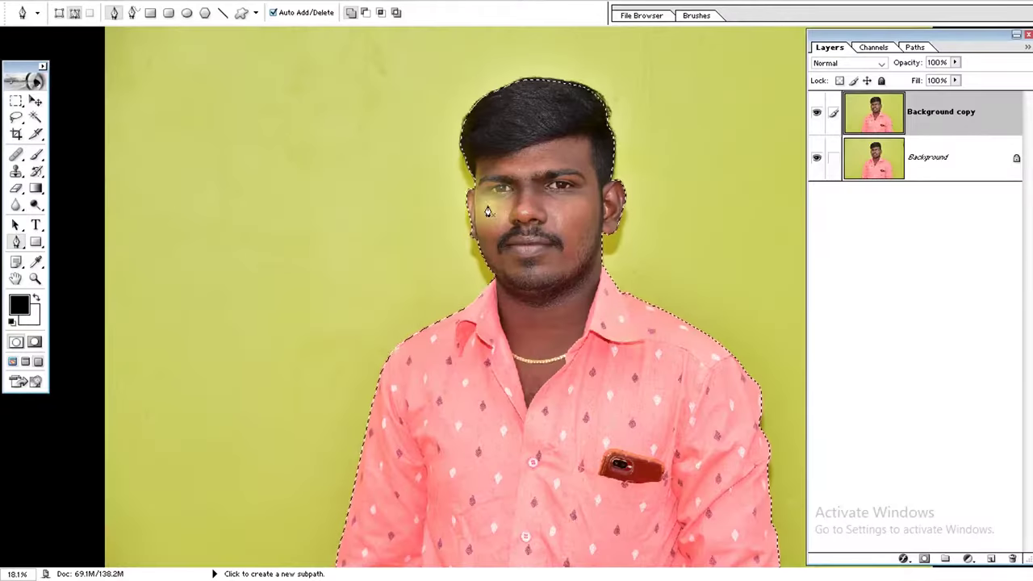
Step: Mask the Background copy to the selection, hide the Background, and inspect the earlobe edge
left_click(926, 558)
left_click(816, 158)
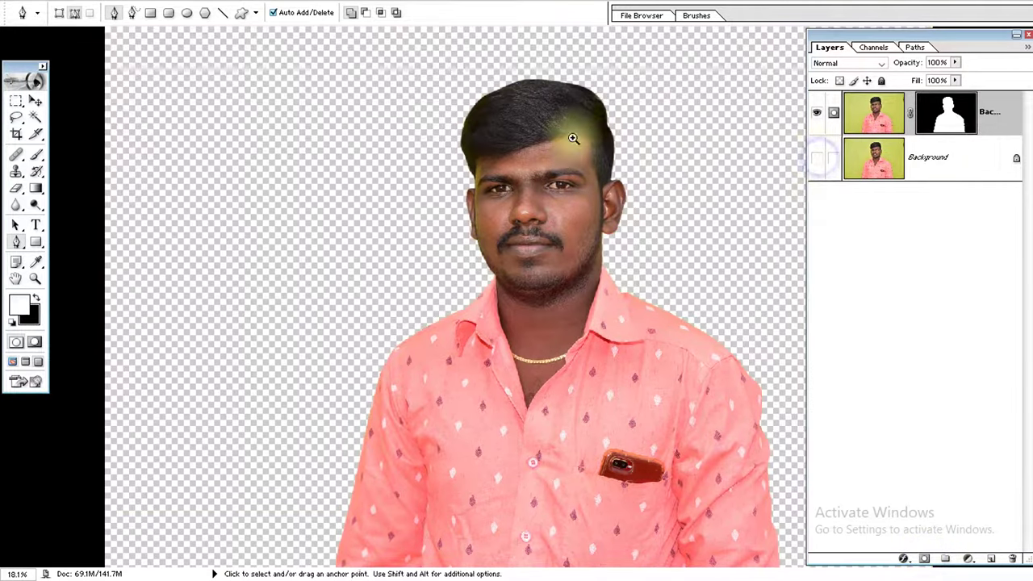
left_click(573, 139)
mouse_move(567, 154)
left_mouse_down()
mouse_move(459, 360)
mouse_move(464, 248)
left_mouse_up()
left_click_drag(520, 149, 581, 214)
left_click_drag(452, 322, 557, 196)
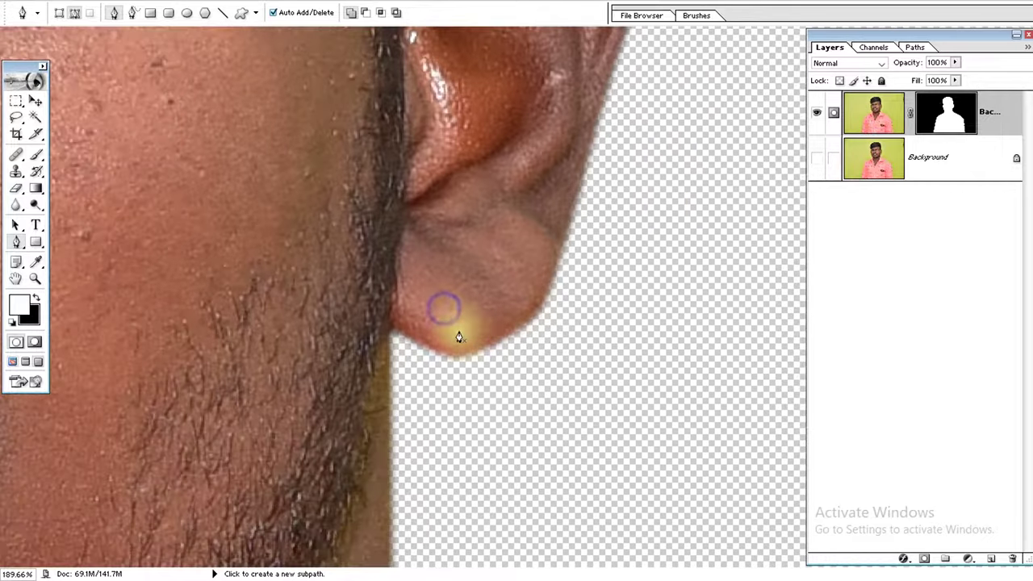
key("ctrl+z")
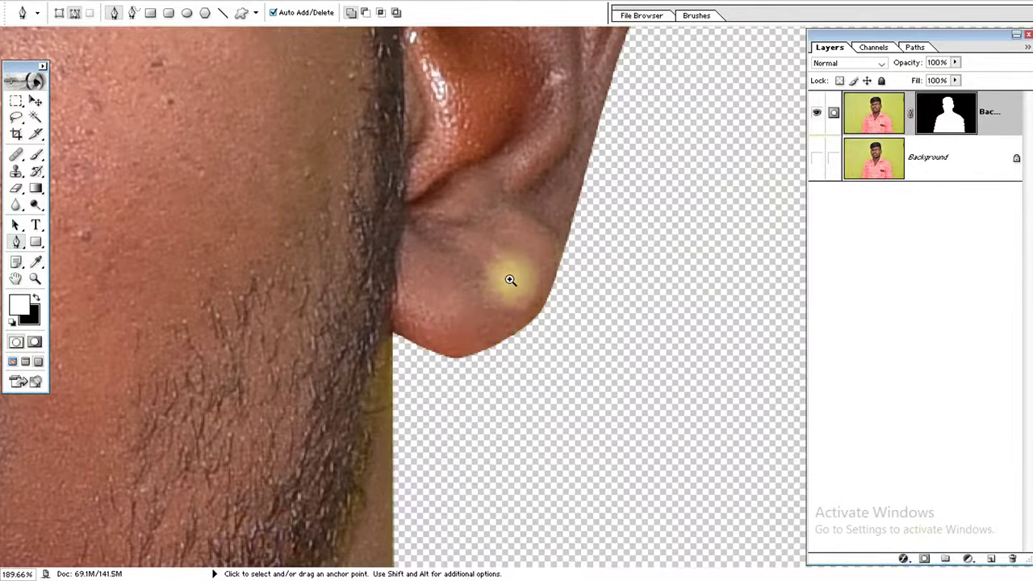
Step: Fit the cutout, then zoom closely onto the top edge of the man's hair
key("ctrl+0")
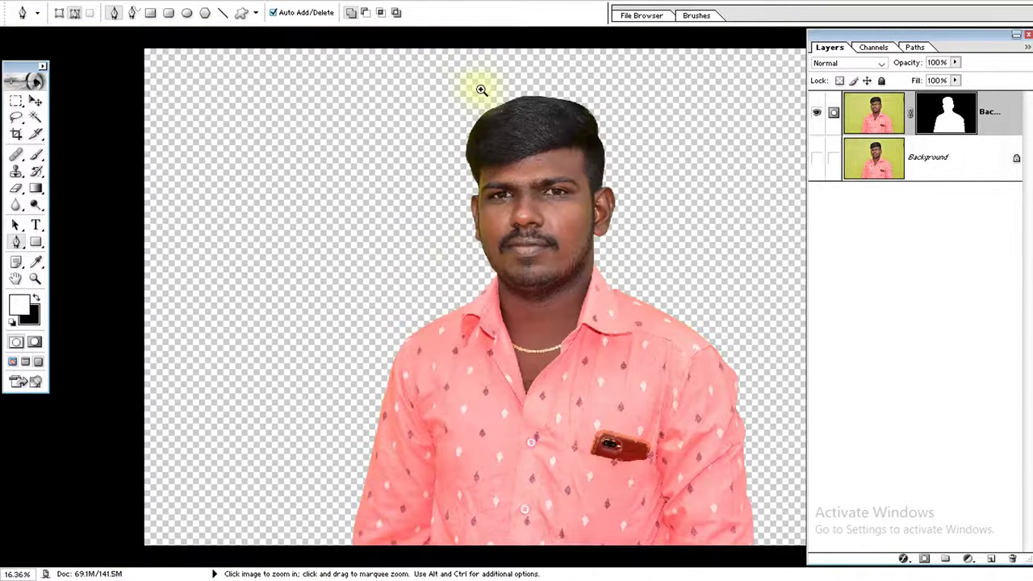
left_click(503, 116, "ctrl")
left_click_drag(472, 138, 261, 105)
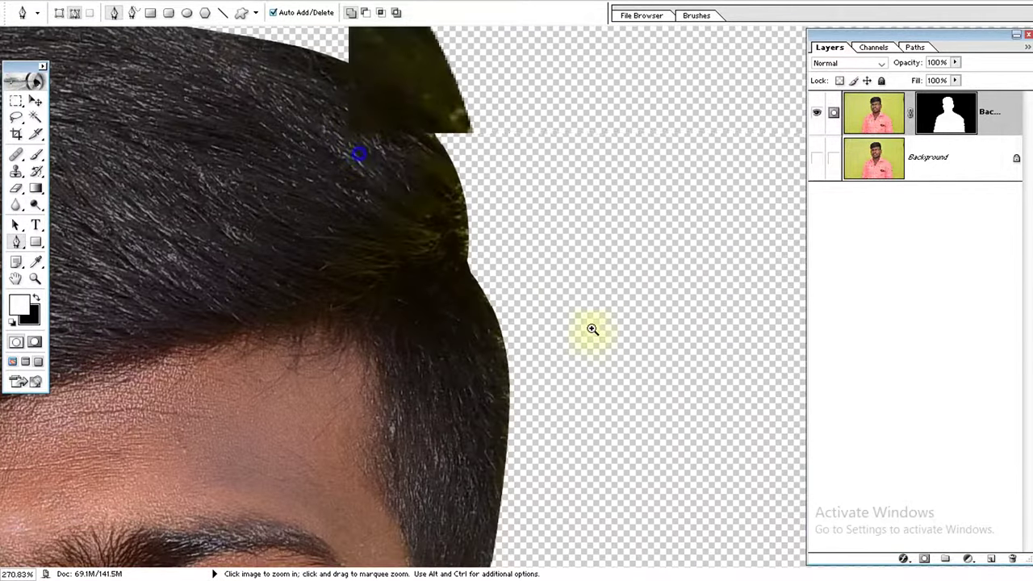
left_click_drag(357, 155, 595, 341)
Step: Load the traced path as a feathered selection and add a layer mask
key("ctrl+Return")
key("ctrl+alt+d")
key("Return")
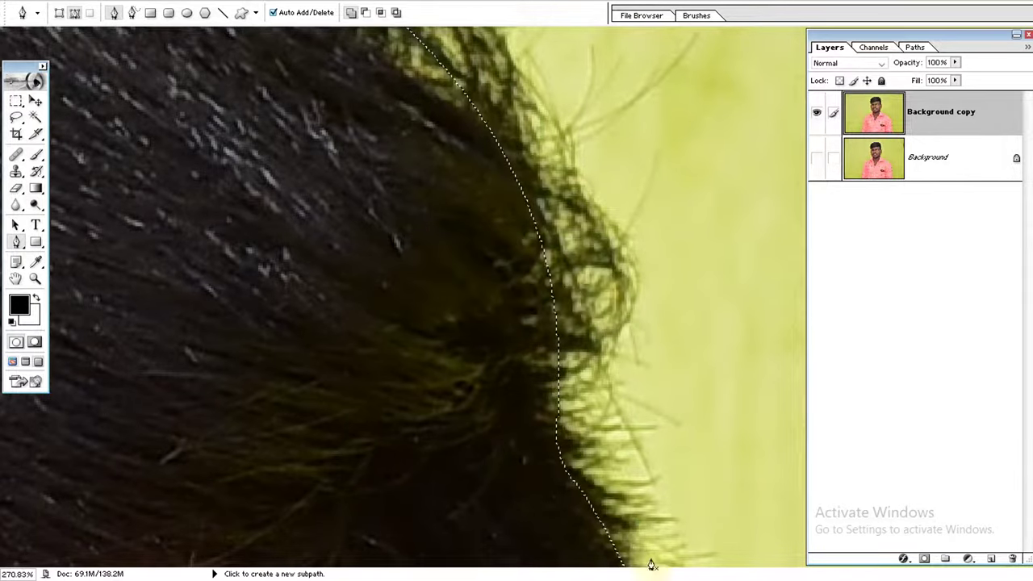
left_click(924, 558)
left_click_drag(622, 417, 582, 355)
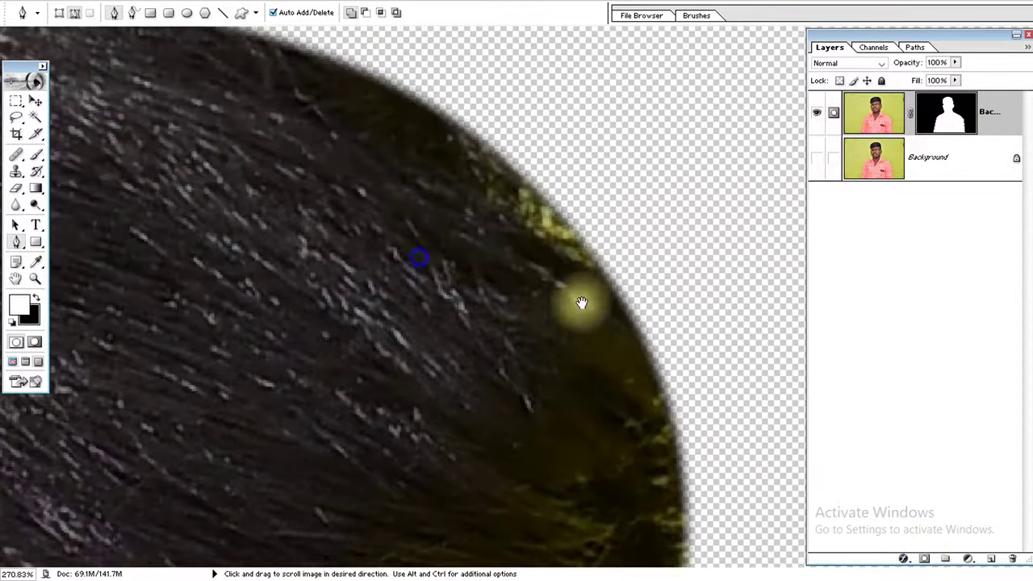
left_click_drag(553, 219, 503, 259)
Step: Show the document's saved paths, then open DSC_1675.psd from the Editing folder
key("ctrl+0")
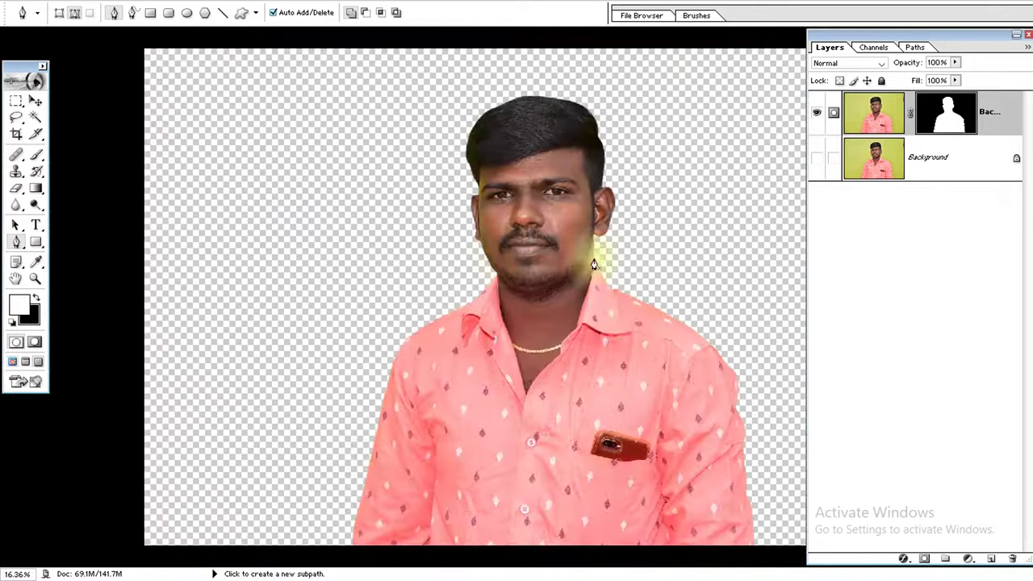
left_click(912, 47)
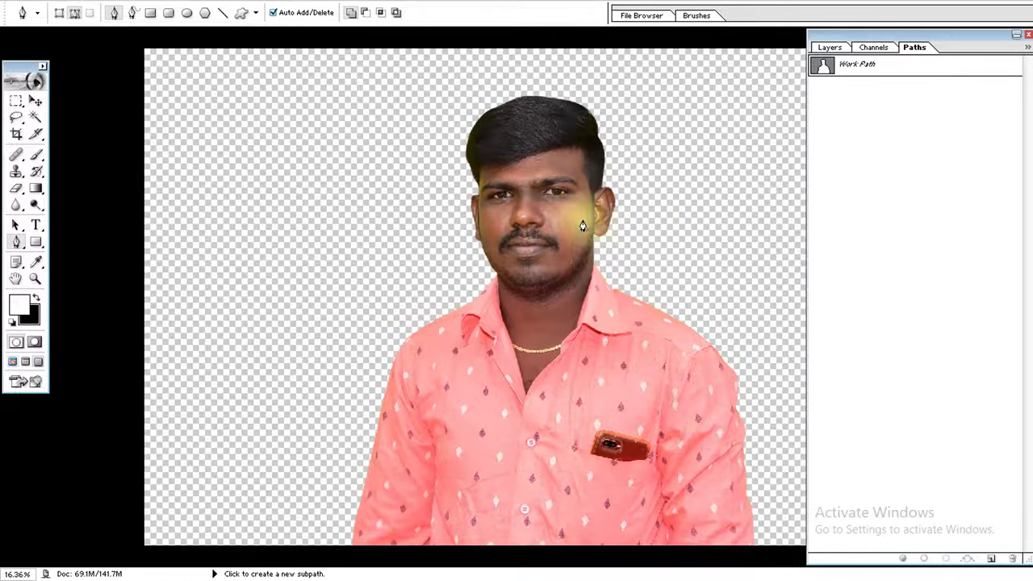
key("alt+Tab")
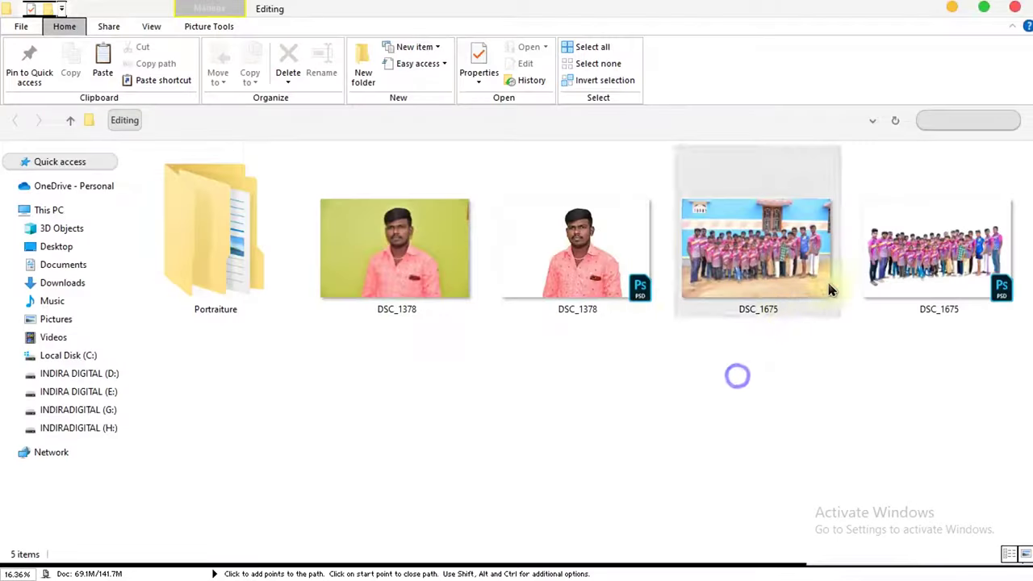
double_click(908, 272)
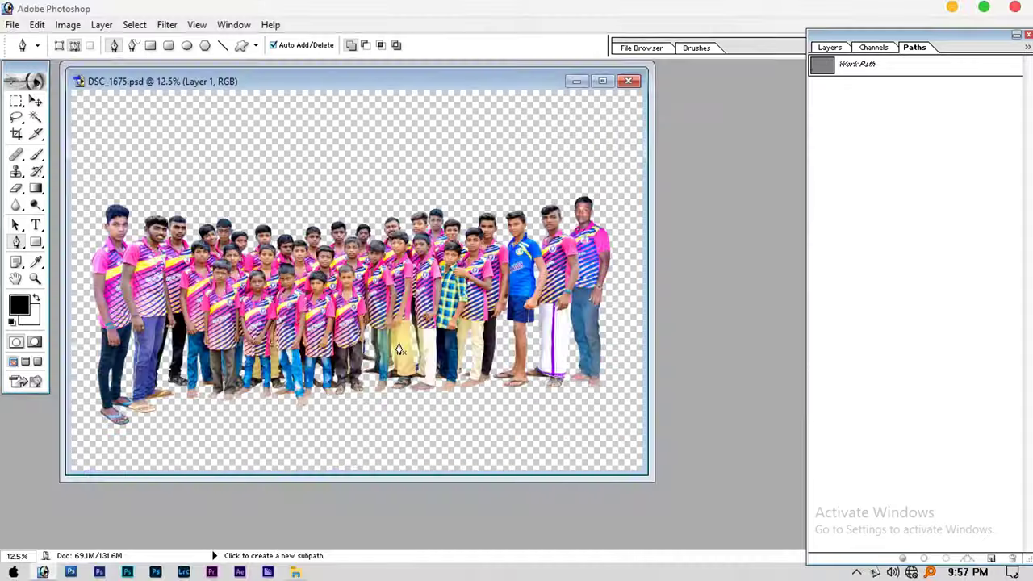
Step: View the group photo full screen, zoom into the boys' faces, then fit it on screen
key("f")
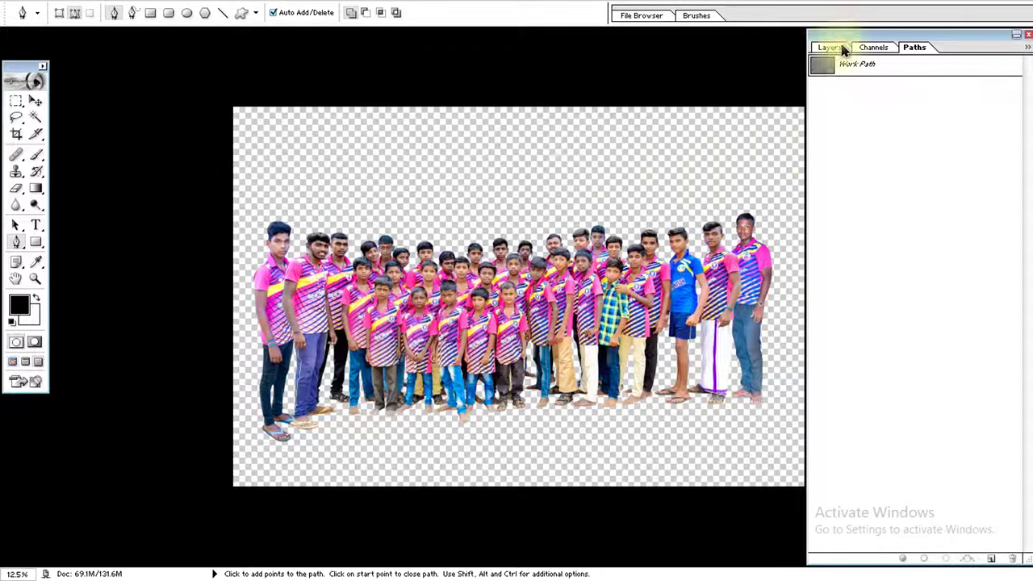
left_click(827, 48)
left_click_drag(346, 201, 575, 411)
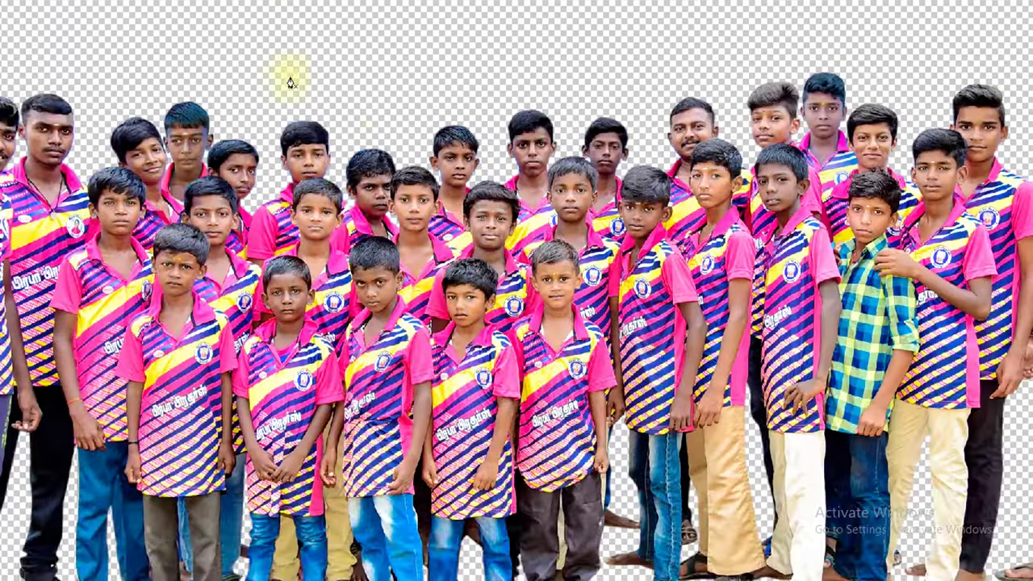
left_click(740, 105)
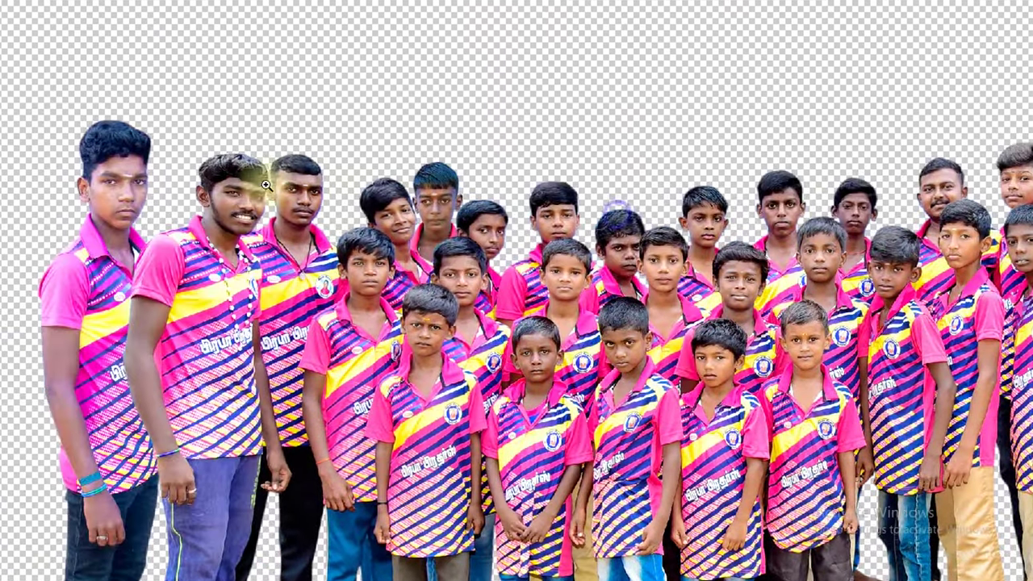
mouse_move(131, 131)
left_mouse_down()
mouse_move(538, 286)
mouse_move(719, 379)
left_mouse_up()
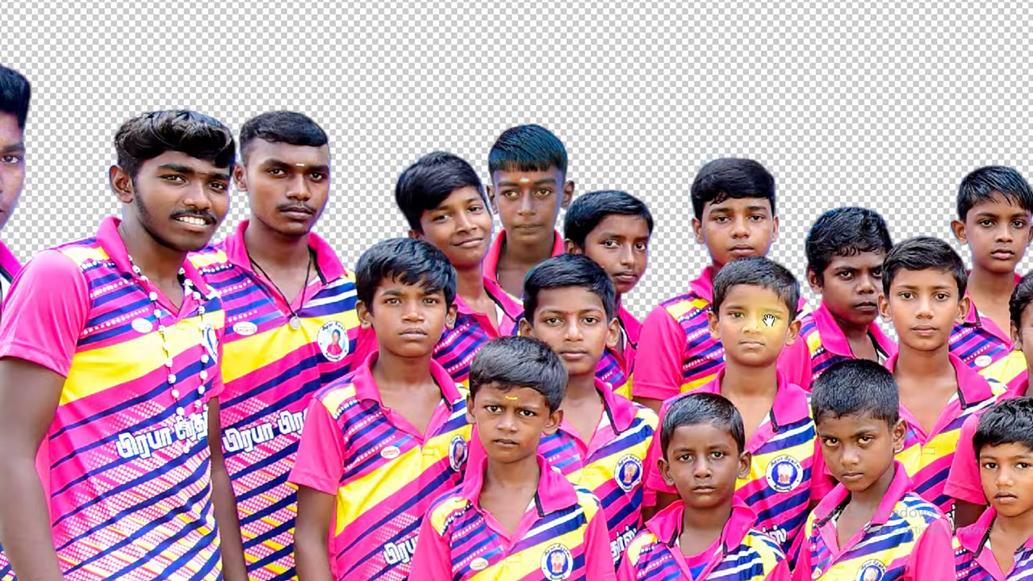
left_click_drag(768, 320, 651, 322)
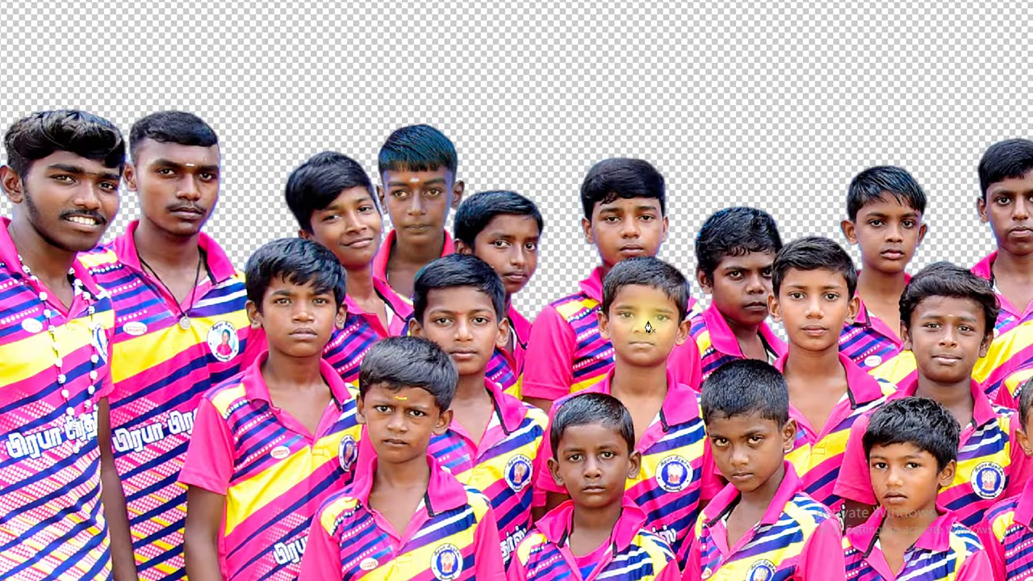
key("ctrl+0")
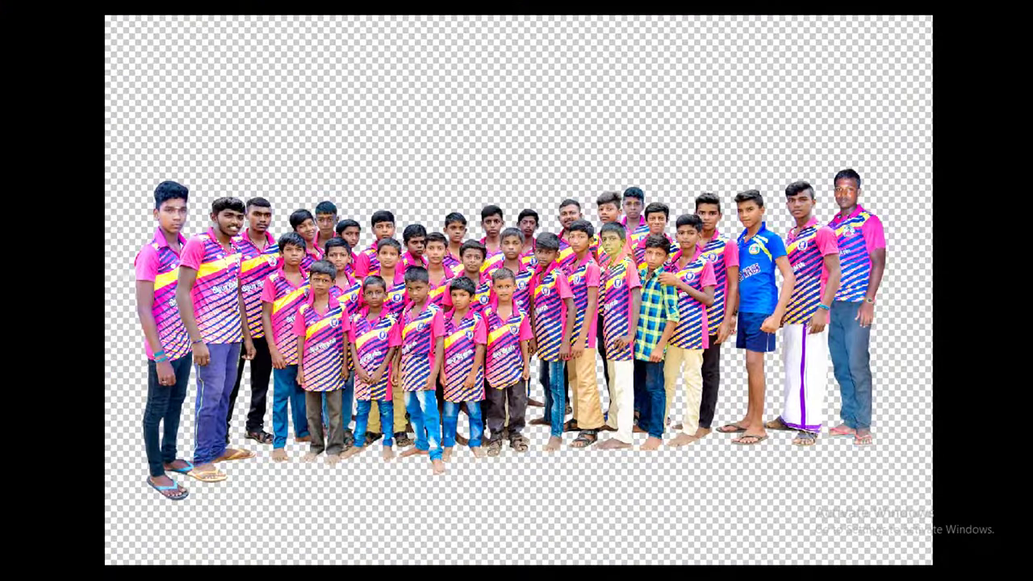
scroll(514, 289, "up", 5)
Step: Trace a pen path along a boy's hair edge and down the first jeans edge
mouse_move(553, 279)
left_mouse_down()
mouse_move(603, 355)
mouse_move(586, 408)
mouse_move(628, 575)
mouse_move(573, 323)
left_mouse_up()
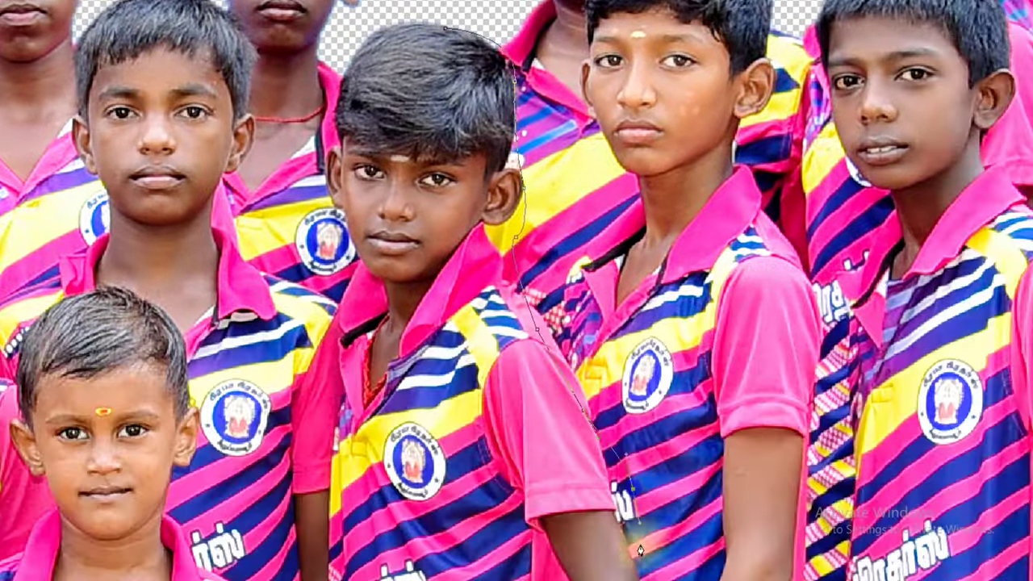
left_click_drag(641, 536, 584, 240)
left_click_drag(569, 399, 565, 89)
left_click(501, 292)
left_click(511, 432)
left_click(496, 494)
left_click_drag(450, 507, 412, 504)
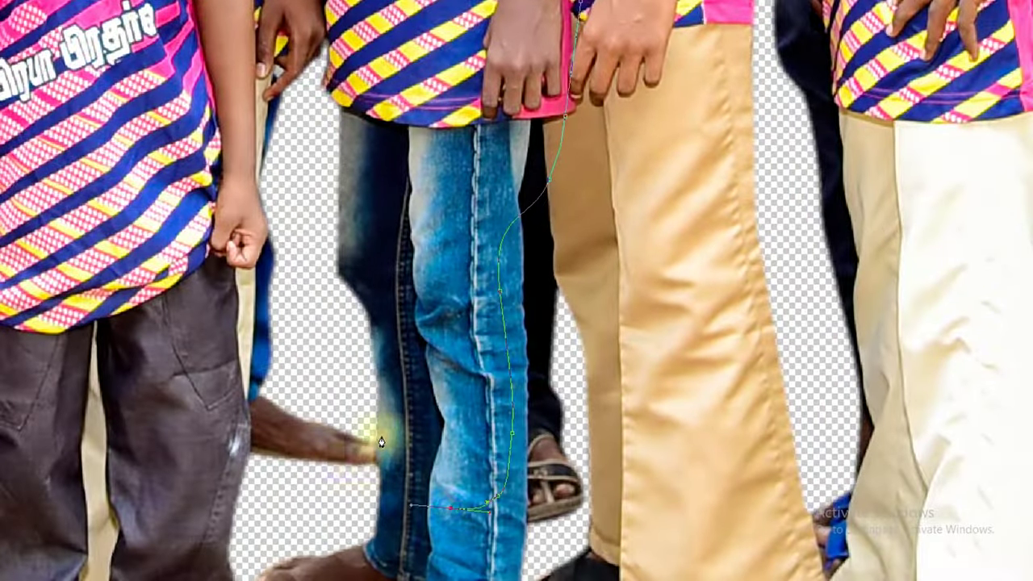
Step: Continue the path down the jeans and khaki edge to the jeans hem
left_click(694, 178)
left_click(335, 295)
scroll(334, 339, "down", 2)
left_click(334, 392)
scroll(358, 554, "down", 2)
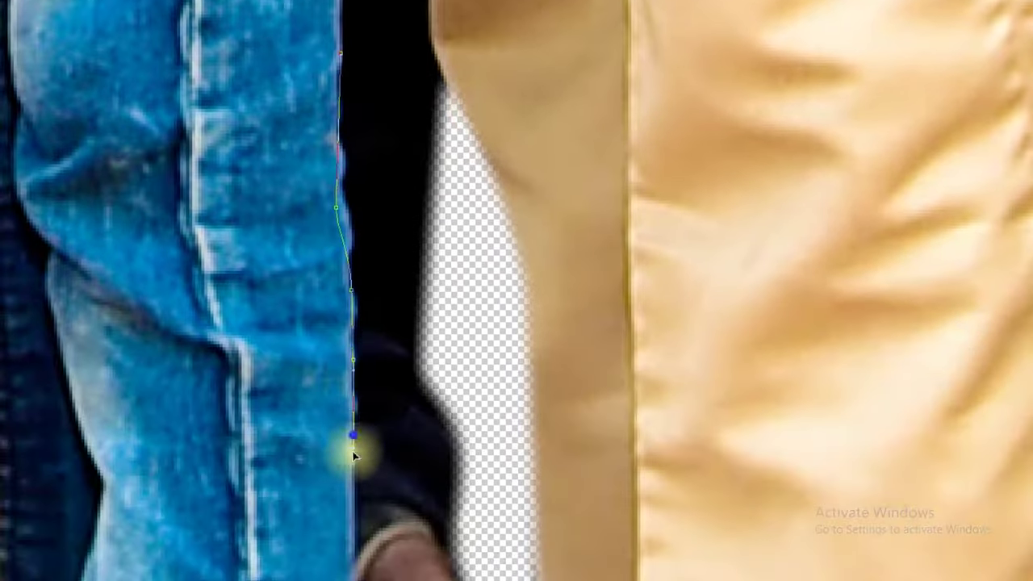
left_click(357, 450)
scroll(347, 428, "down", 2)
scroll(344, 419, "down", 2)
left_click(341, 479)
scroll(342, 479, "down", 3)
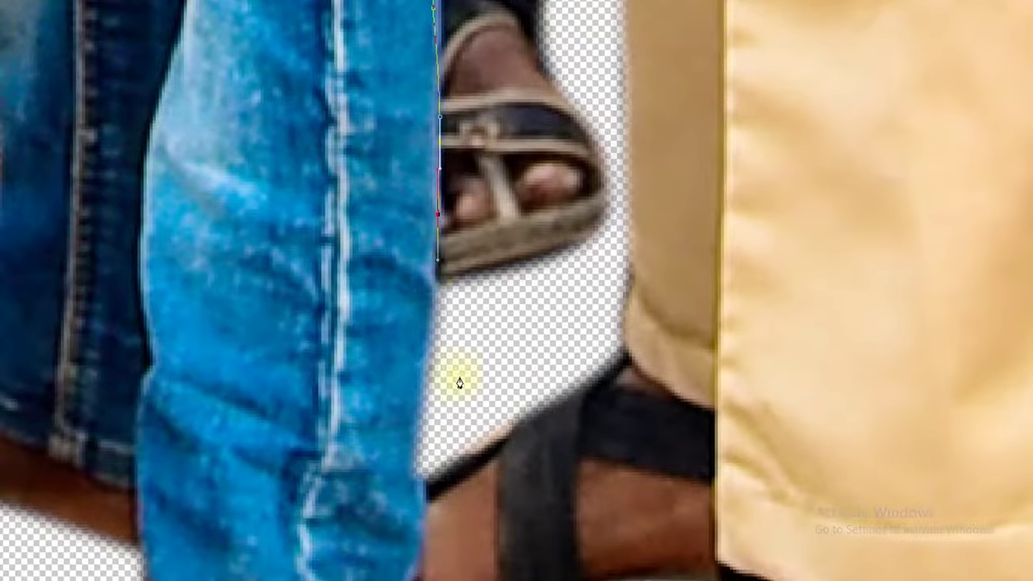
left_click_drag(418, 480, 422, 525)
scroll(408, 568, "down", 5)
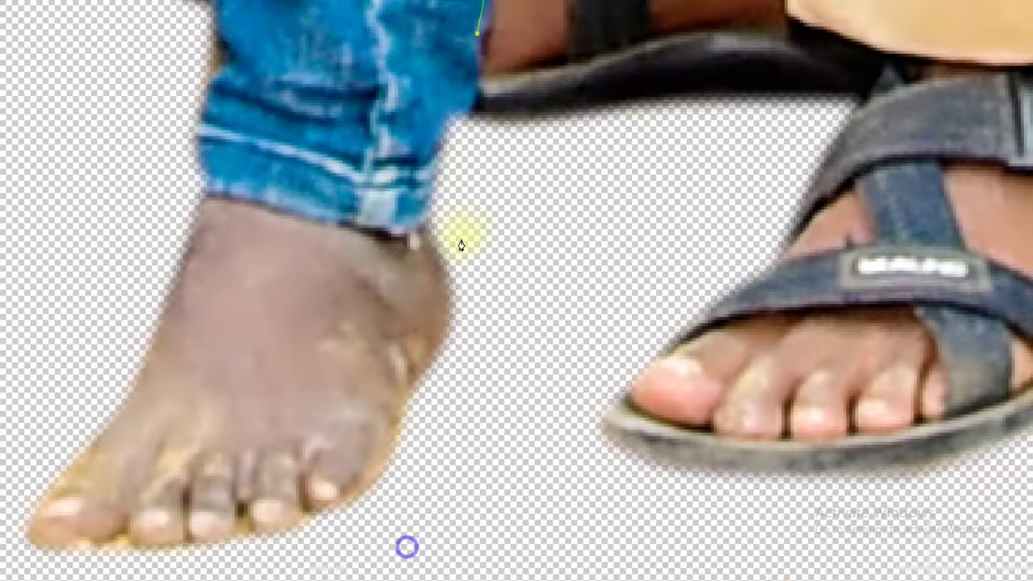
Step: Curve the path around the ankle, toes and bottom of the bare foot
left_click(441, 274)
left_click_drag(392, 431, 501, 253)
left_click(458, 298)
left_click(359, 349)
left_click(147, 348)
scroll(221, 192, "up", 1)
scroll(316, 131, "up", 1)
scroll(345, 85, "up", 2)
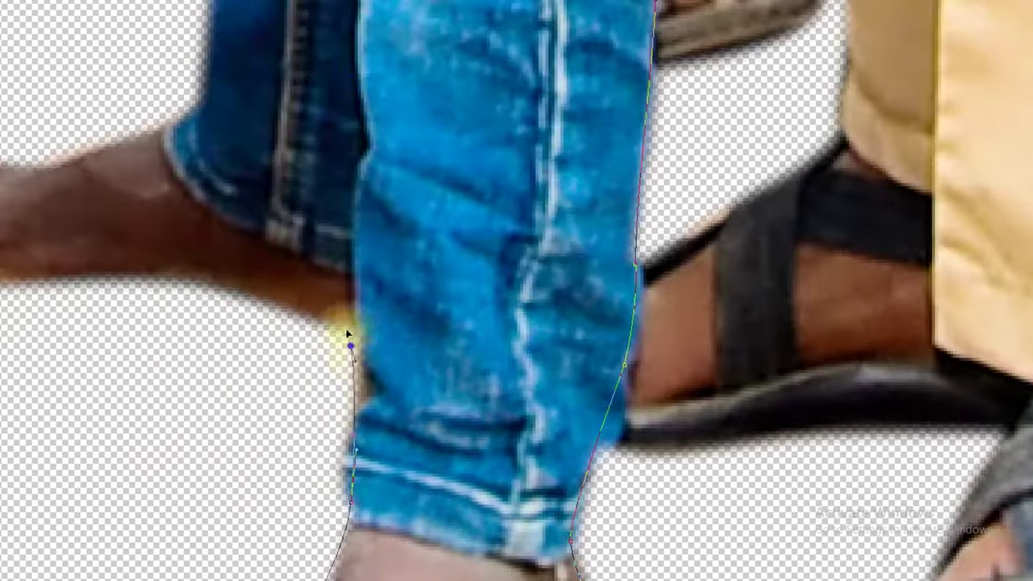
scroll(346, 342, "up", 2)
left_click_drag(440, 339, 323, 343)
scroll(315, 372, "up", 1)
scroll(226, 339, "up", 2)
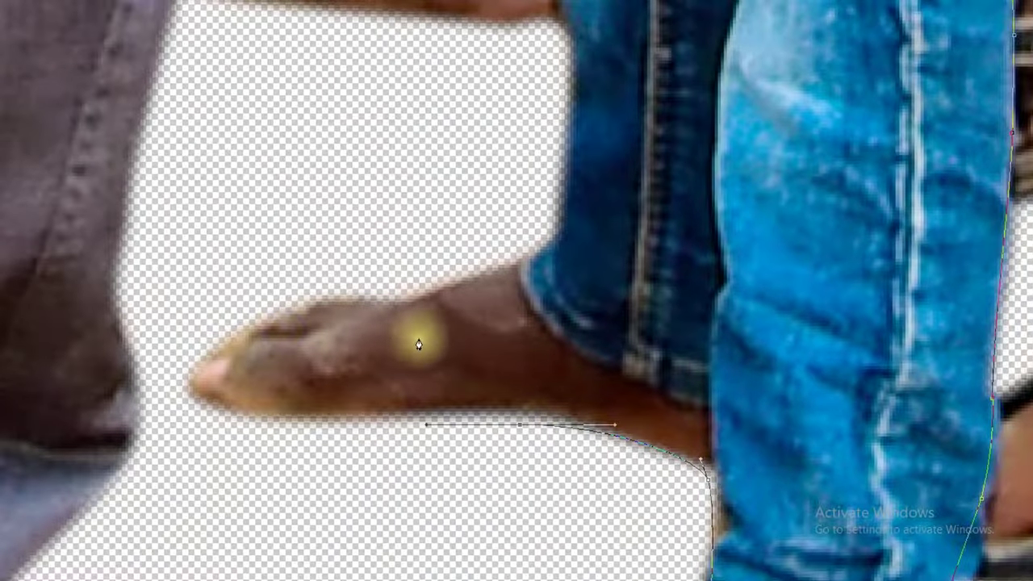
scroll(514, 359, "up", 2)
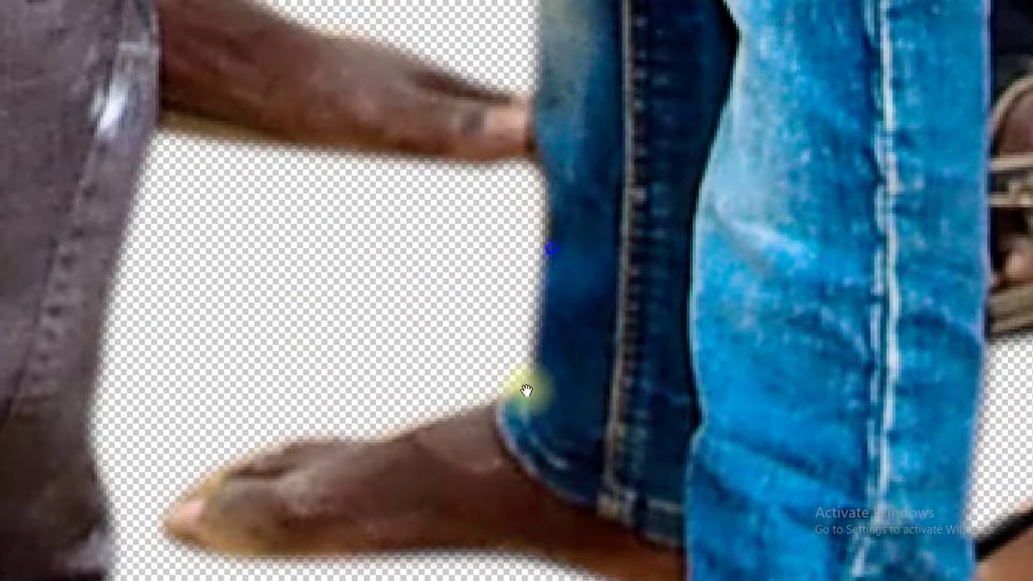
scroll(565, 388, "up", 2)
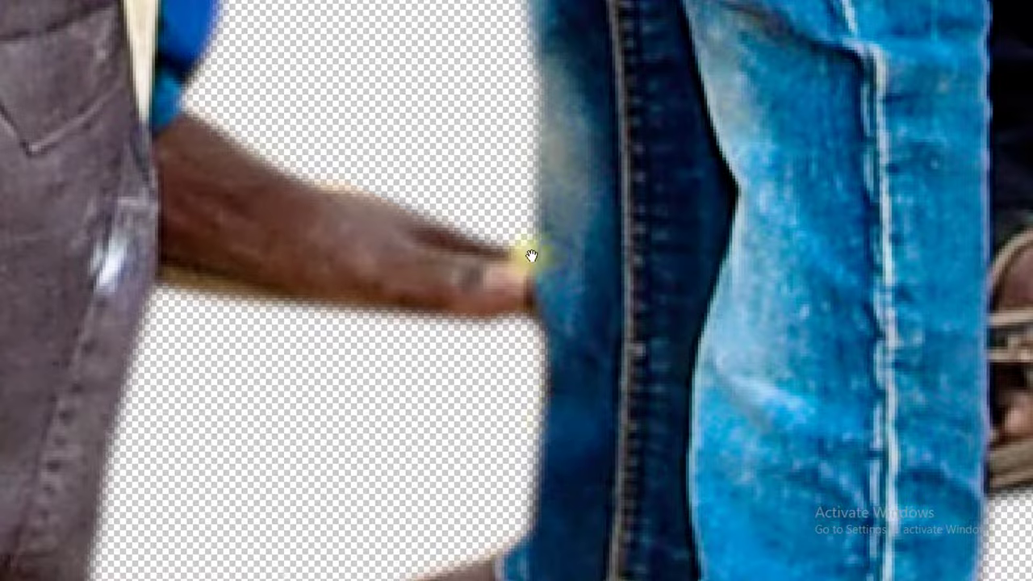
scroll(532, 323, "up", 3)
Step: Extend the path up the upper jeans edge and shirt edge to the shirt lettering
left_click(413, 30)
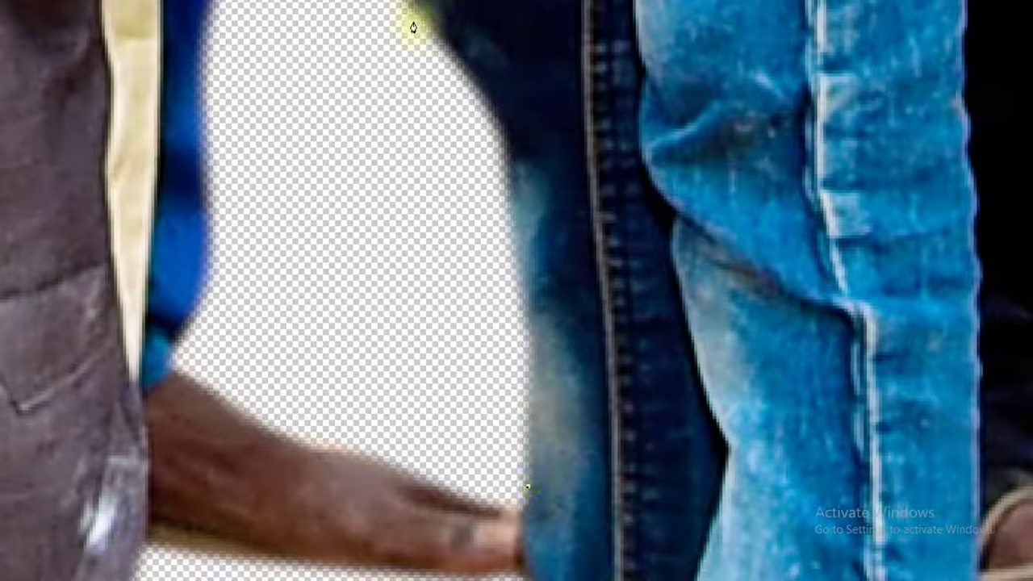
left_click_drag(510, 141, 481, 73)
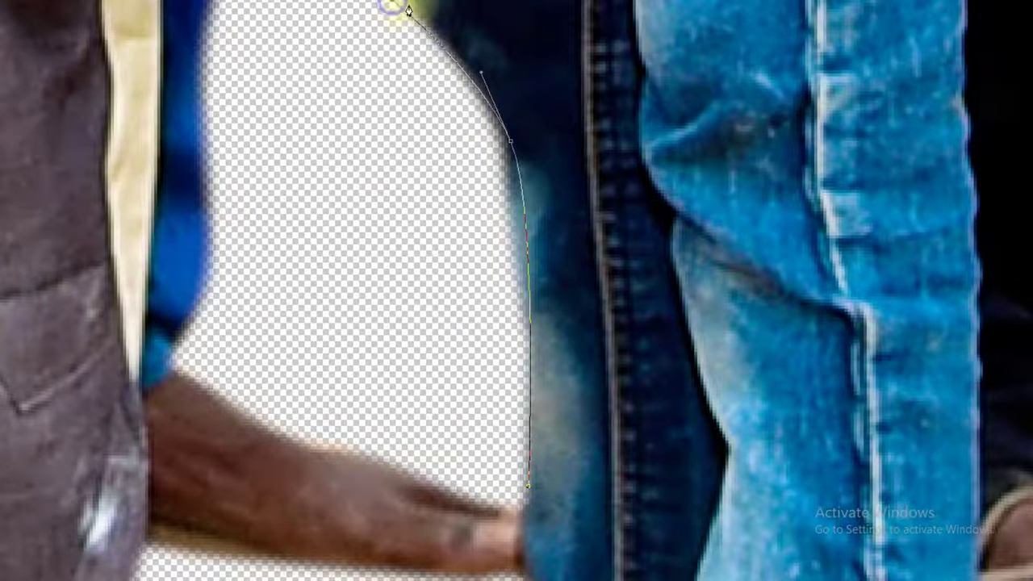
scroll(408, 25, "up", 5)
left_click(410, 318)
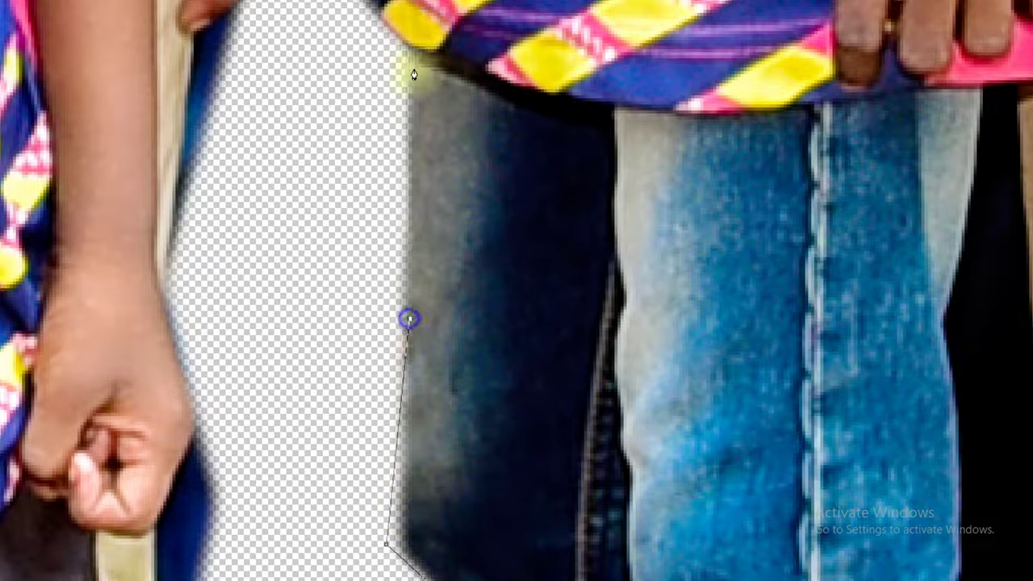
scroll(418, 87, "up", 5)
left_click(398, 323)
left_click(391, 7)
scroll(473, 104, "up", 5)
left_click(409, 5)
scroll(457, 189, "up", 5)
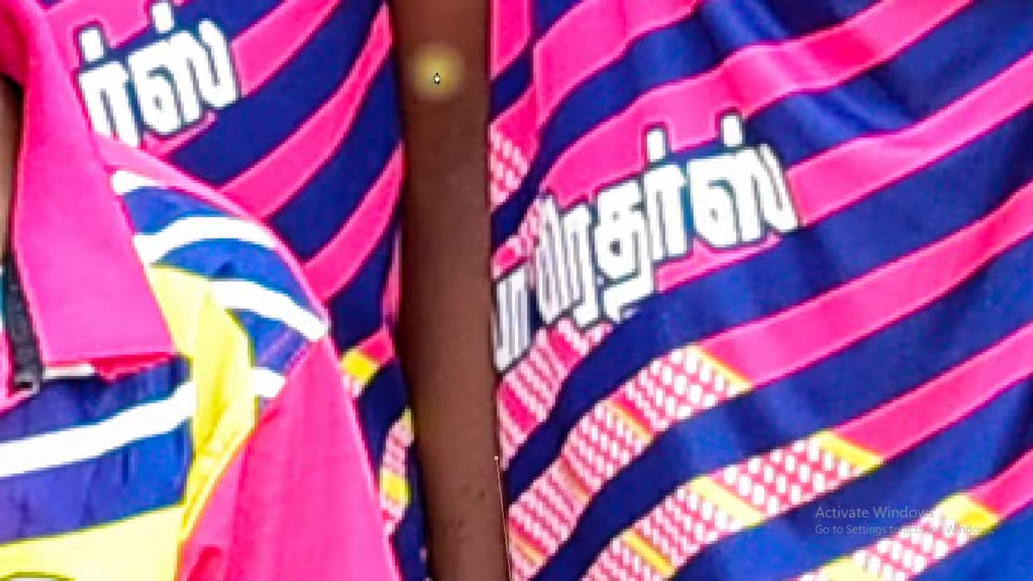
left_click(496, 28)
scroll(490, 340, "up", 5)
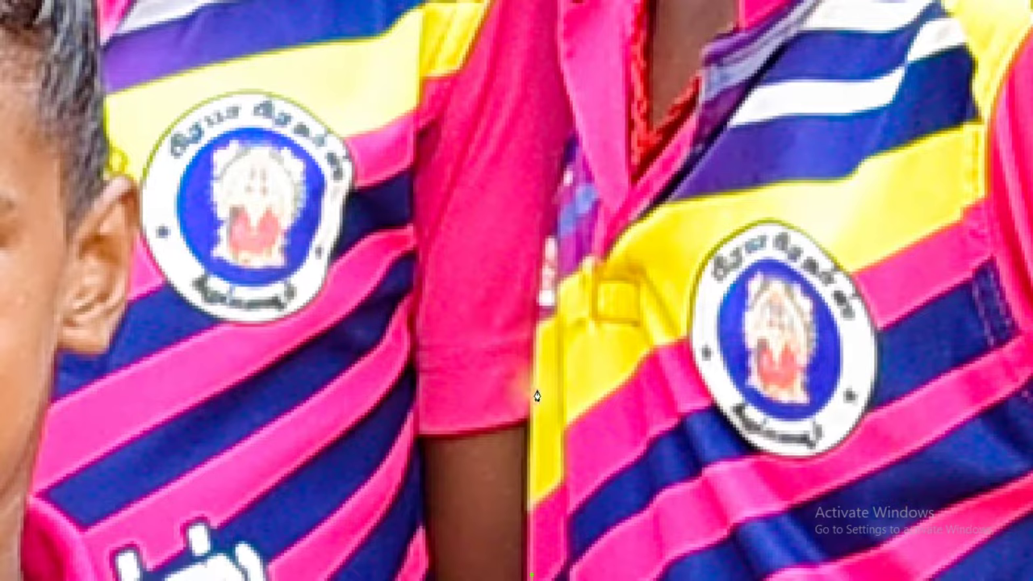
scroll(556, 290, "up", 5)
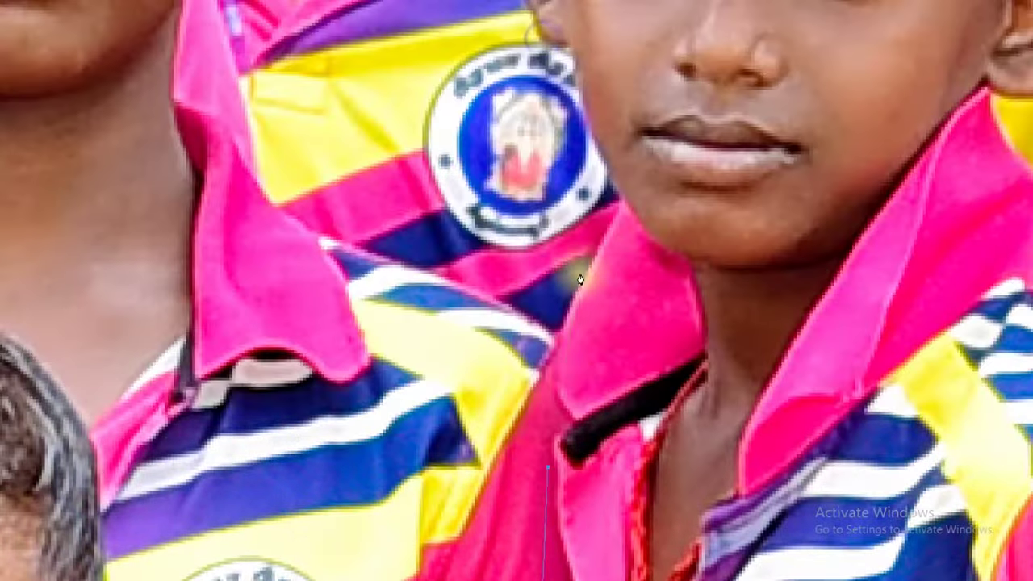